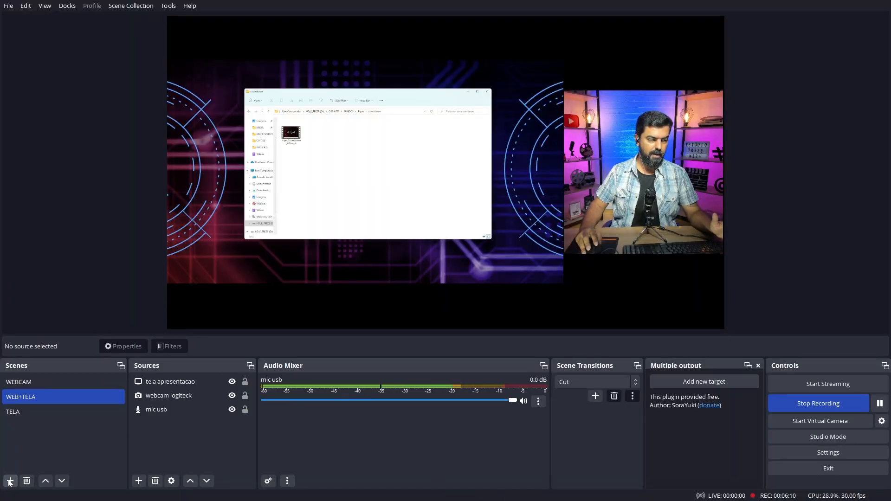
Add a new scene named CONTADOR.
{"action": "left_click", "coordinate": [10, 482]}
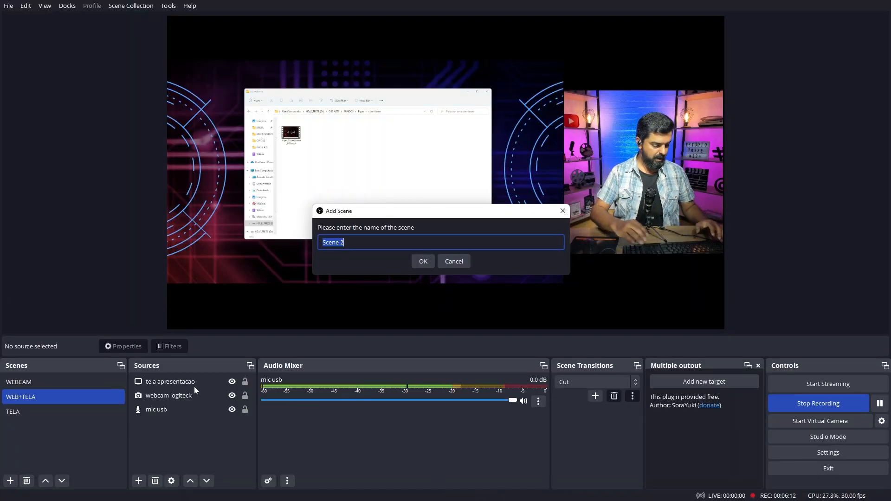
{"action": "type", "text": "CONTADOR"}
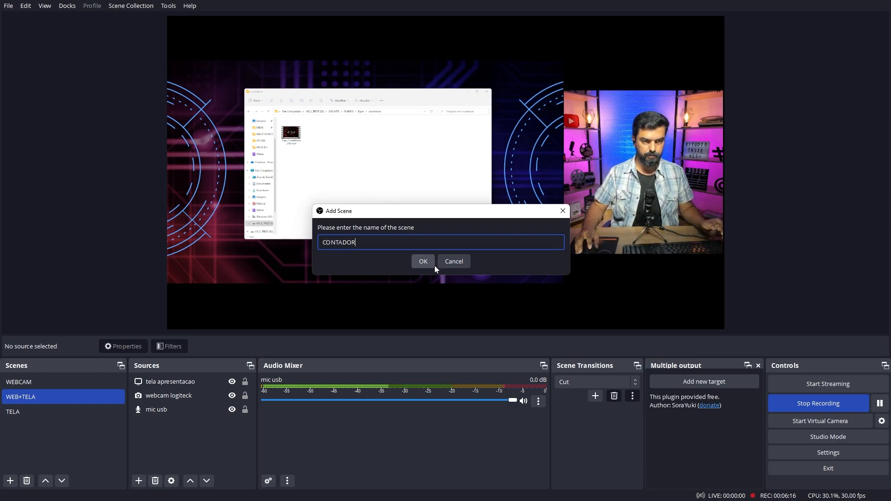
{"action": "left_click", "coordinate": [423, 261]}
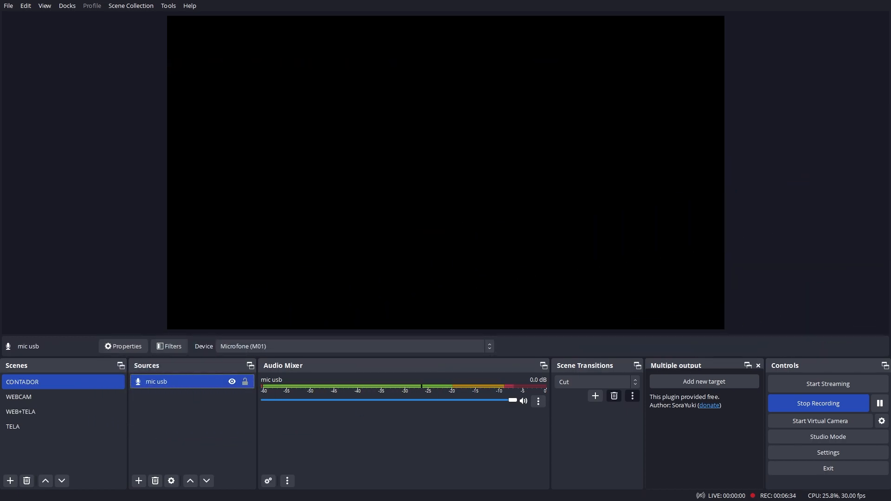
Add the Vigo_Countdown_HD.mp4 video to the CONTADOR scene and lower its audio volume to about -48.5 dB.
{"action": "left_click_drag", "start_coordinate": [706, 235], "coordinate": [161, 427]}
{"action": "left_click_drag", "start_coordinate": [161, 426], "coordinate": [162, 427]}
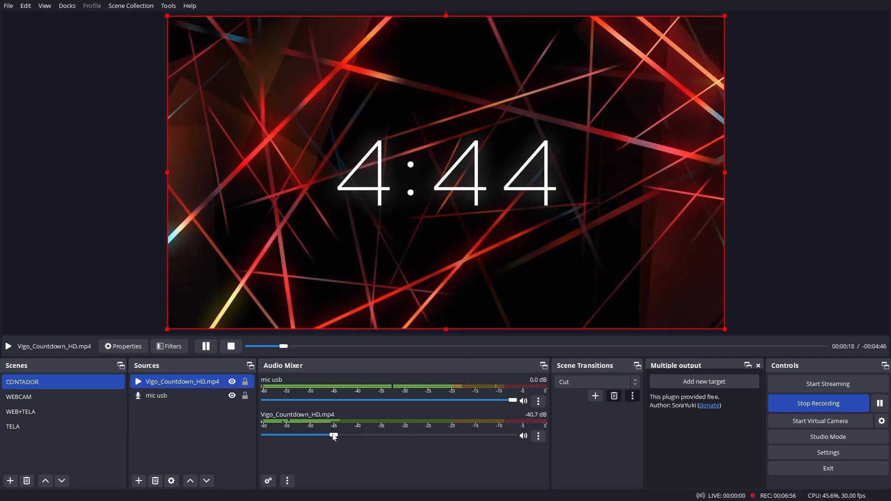
{"action": "left_click_drag", "start_coordinate": [327, 440], "coordinate": [317, 436]}
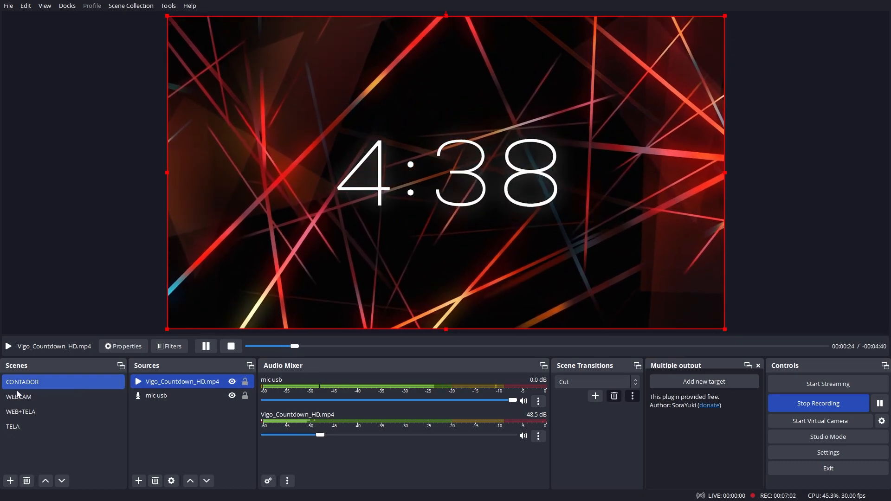
Switch scenes away from CONTADOR and back, rewind the countdown video to near its start, and pause it.
{"action": "left_click", "coordinate": [41, 396]}
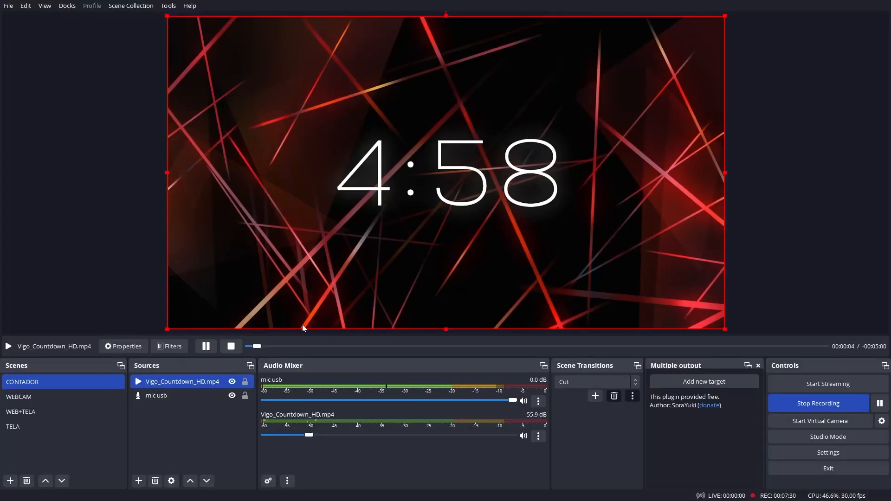
{"action": "mouse_move", "coordinate": [249, 350]}
{"action": "left_mouse_down"}
{"action": "mouse_move", "coordinate": [612, 341]}
{"action": "mouse_move", "coordinate": [251, 346]}
{"action": "left_mouse_up"}
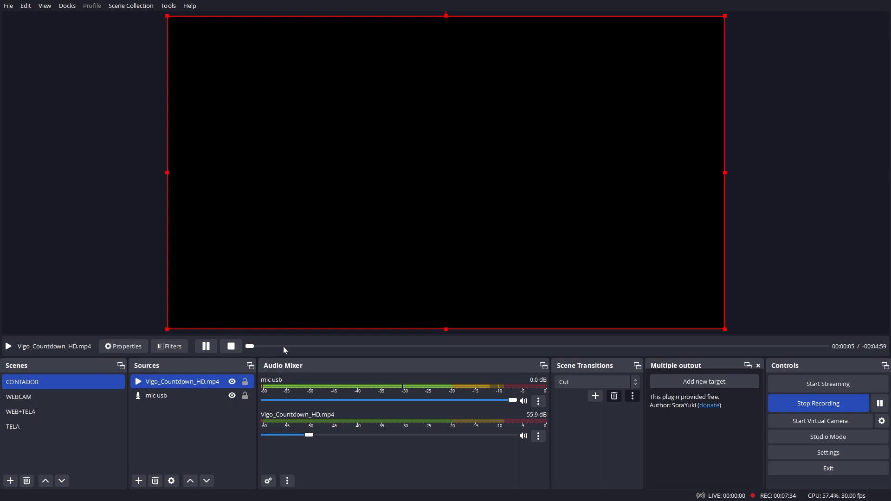
{"action": "left_click", "coordinate": [207, 348]}
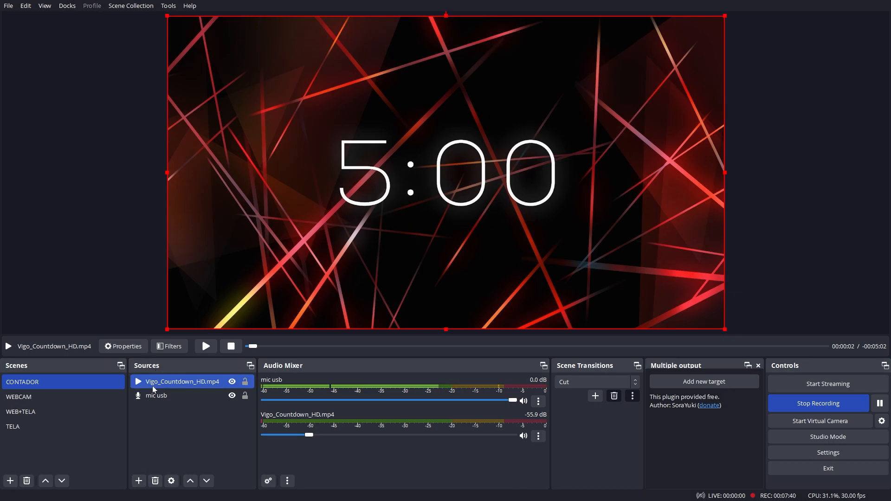
Add a Text (GDI+) source named "comecaremos em breve" with the text COMEÇAREMOS EM BREVE.
{"action": "left_click", "coordinate": [139, 481]}
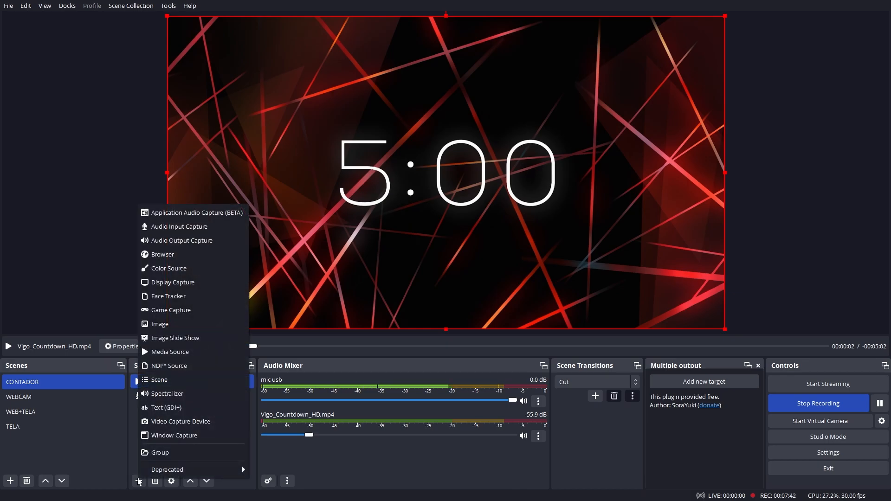
{"action": "left_click", "coordinate": [178, 408]}
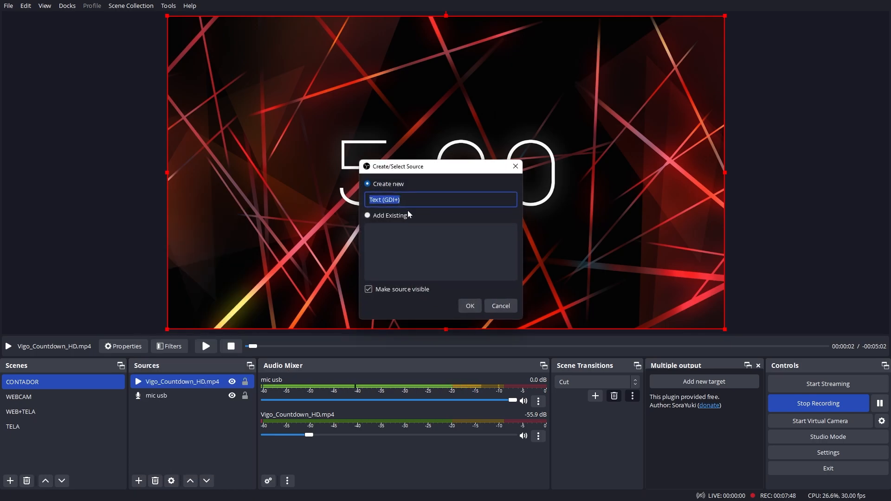
{"action": "type", "text": "comecaremos embre"}
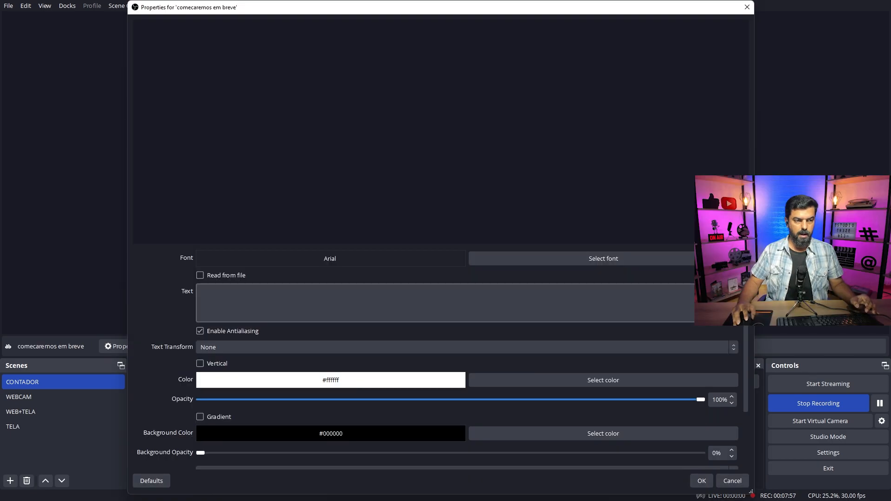
{"action": "left_click", "coordinate": [203, 292]}
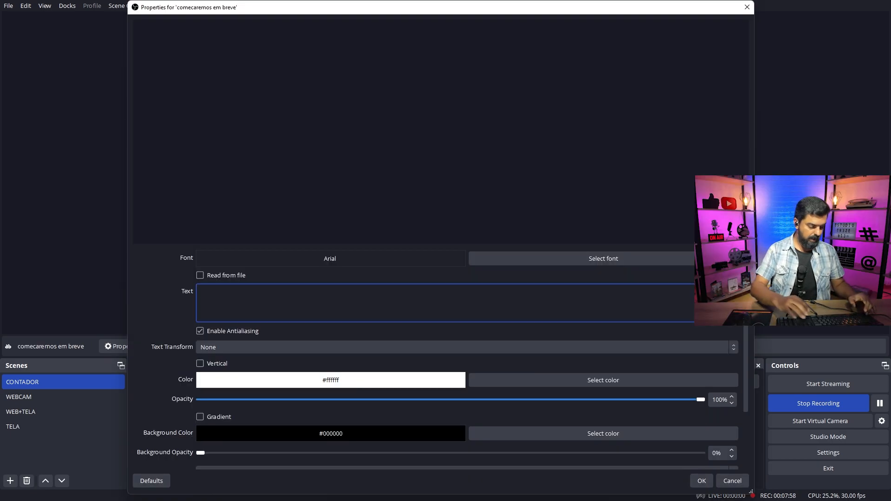
{"action": "type", "text": "COME"}
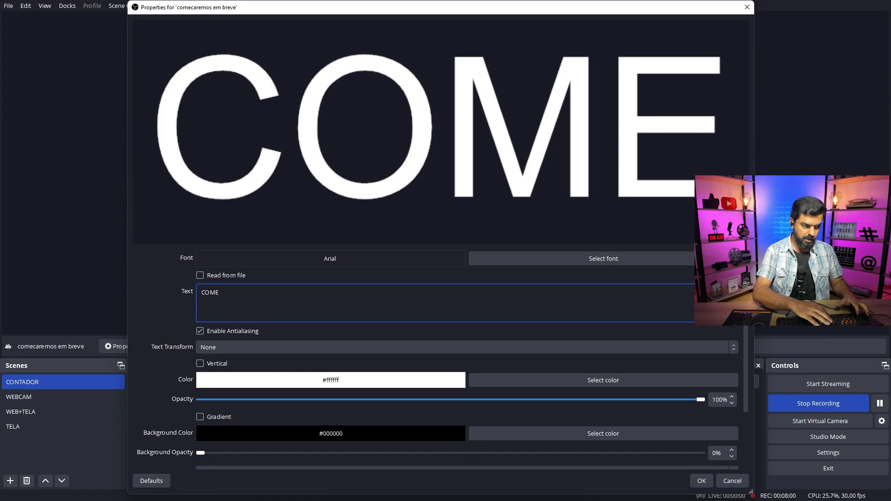
{"action": "type", "text": "ÇARE"}
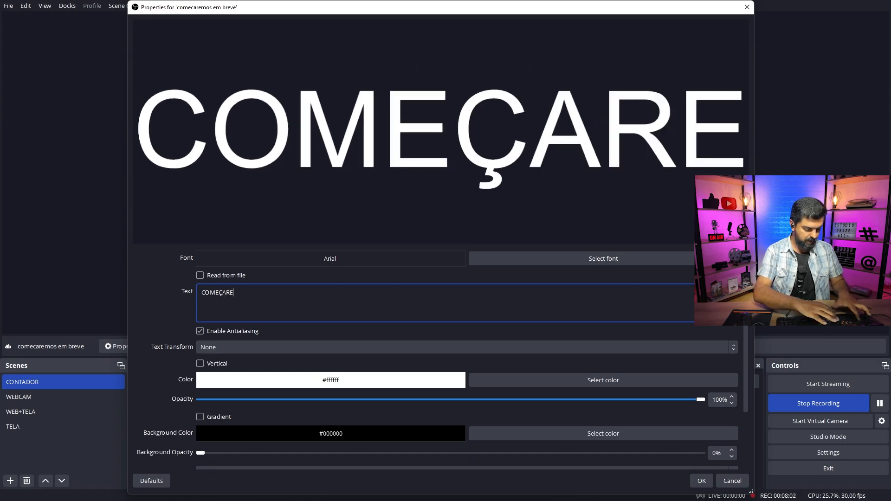
{"action": "type", "text": "MOS EM BREVE"}
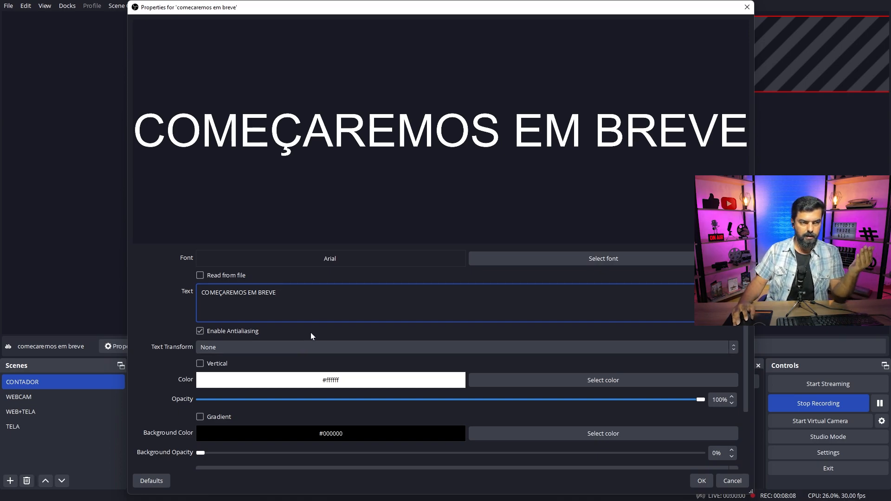
Choose Arial as the font of the COMEÇAREMOS EM BREVE text and accept the source's properties.
{"action": "left_click", "coordinate": [583, 259]}
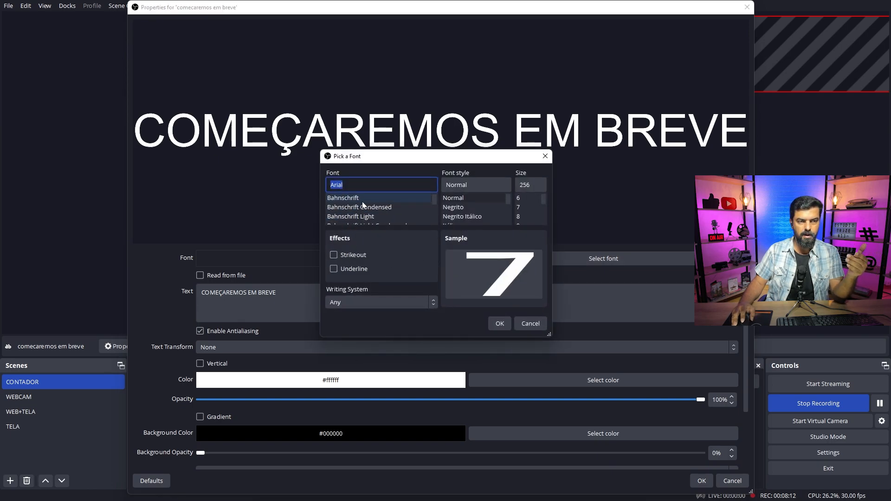
{"action": "left_click", "coordinate": [364, 210]}
{"action": "left_click", "coordinate": [355, 223]}
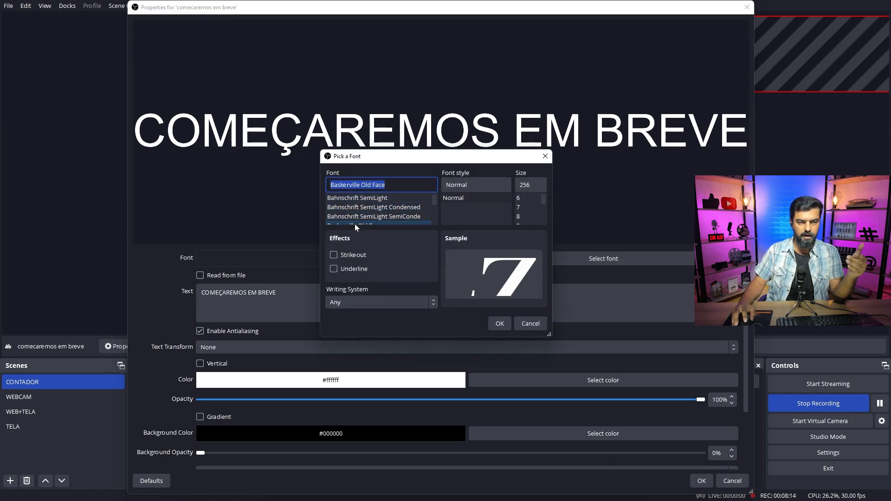
{"action": "scroll", "coordinate": [367, 207], "scroll_direction": "up", "scroll_amount": 1}
{"action": "scroll", "coordinate": [367, 207], "scroll_direction": "up", "scroll_amount": 5}
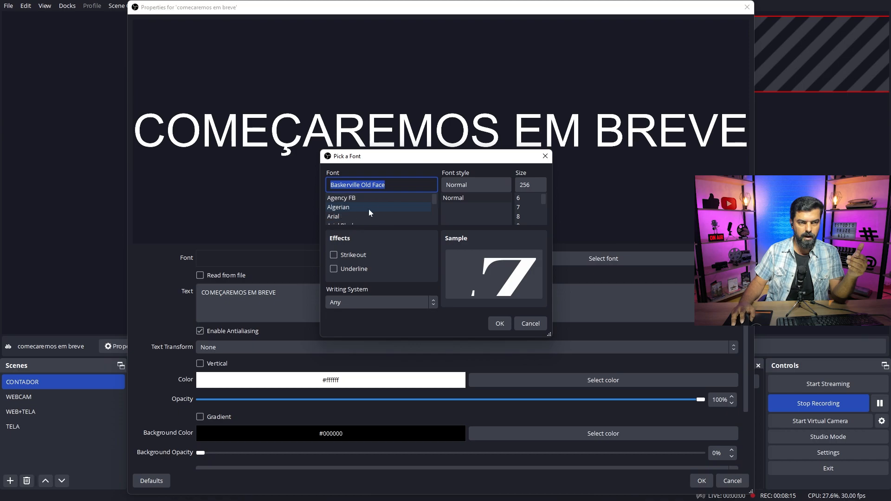
{"action": "left_click", "coordinate": [340, 217]}
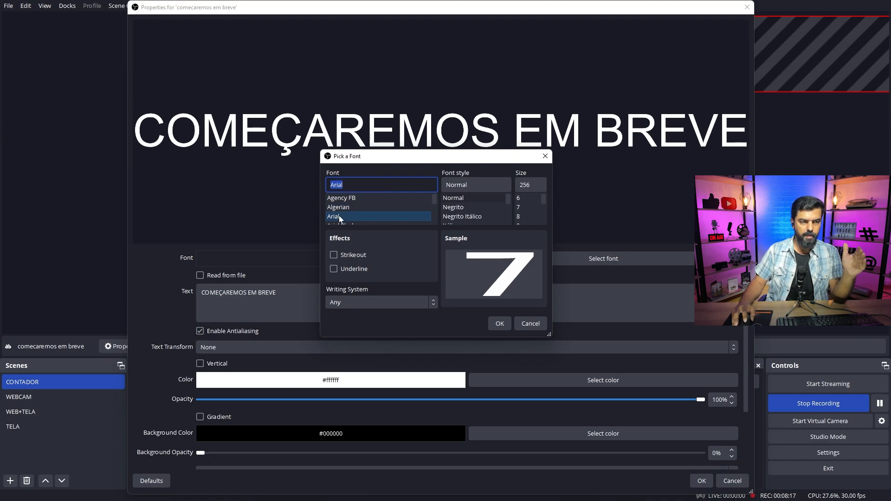
{"action": "left_click", "coordinate": [499, 325]}
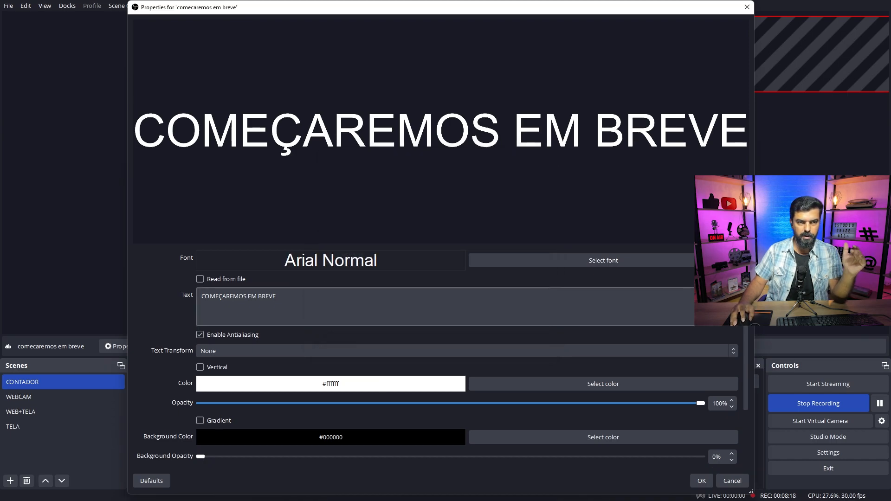
{"action": "left_click", "coordinate": [702, 481]}
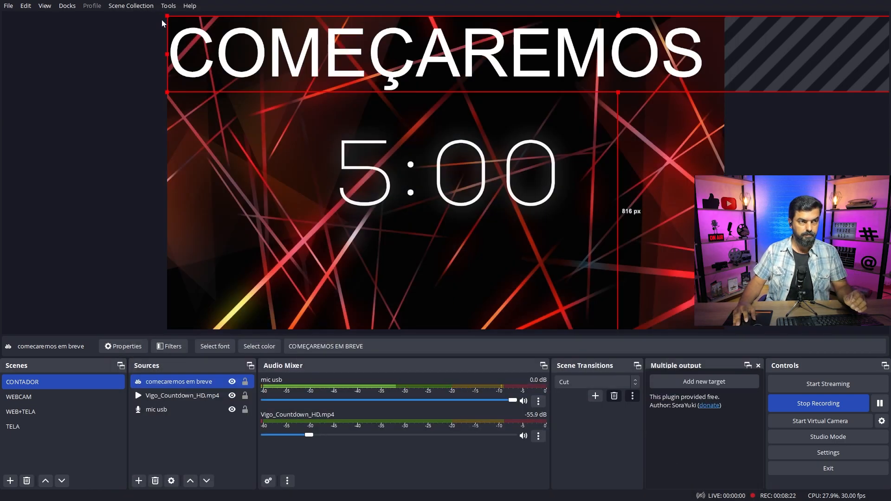
Shrink the COMEÇAREMOS EM BREVE text and place it centred beneath the countdown, about 109 px above the canvas's lower edge.
{"action": "left_click_drag", "start_coordinate": [172, 17], "coordinate": [260, 266]}
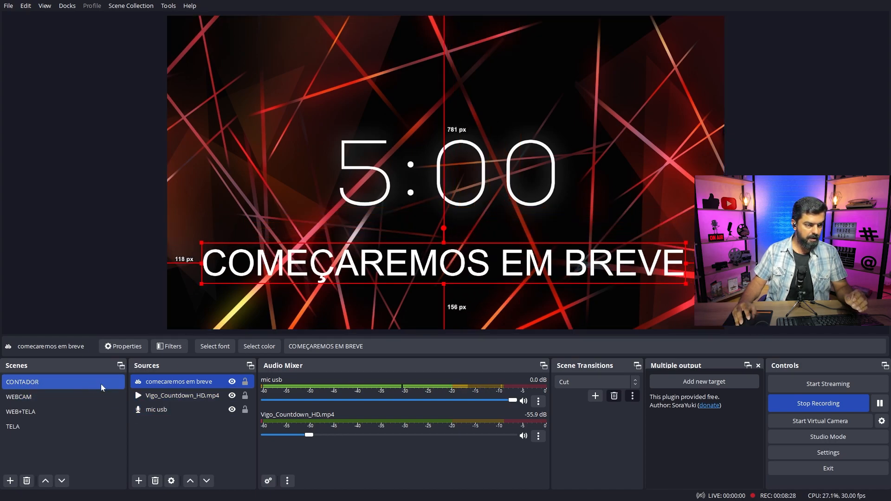
{"action": "left_click_drag", "start_coordinate": [201, 241], "coordinate": [344, 256]}
{"action": "left_click_drag", "start_coordinate": [467, 275], "coordinate": [388, 281]}
Move the "comecaremos em breve" source below the countdown video in the source order and back above it.
{"action": "left_click", "coordinate": [167, 386]}
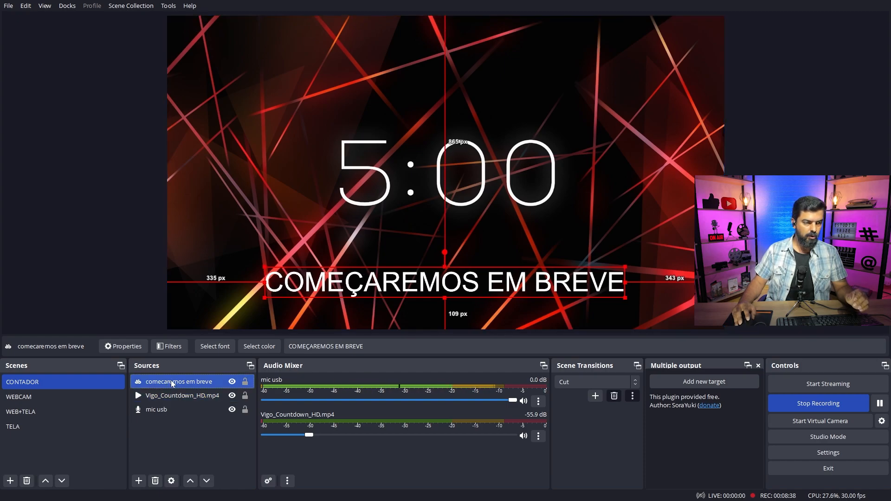
{"action": "left_click_drag", "start_coordinate": [172, 385], "coordinate": [169, 403]}
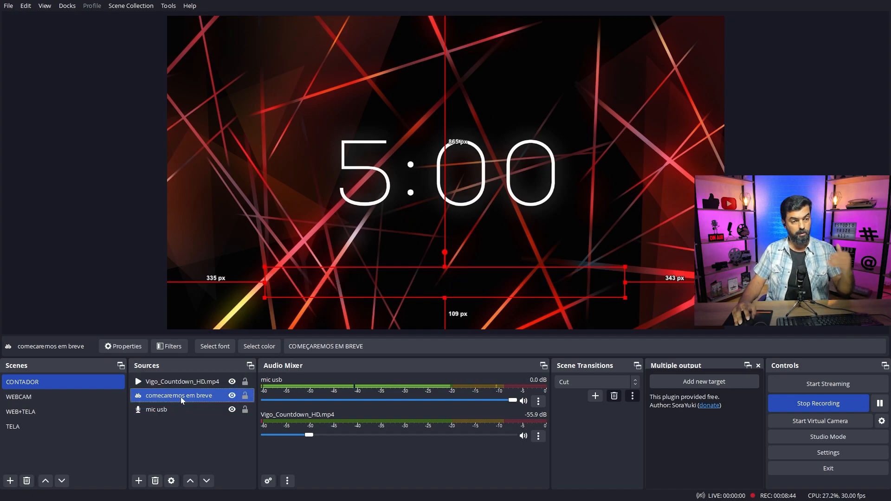
{"action": "left_click_drag", "start_coordinate": [180, 396], "coordinate": [183, 379]}
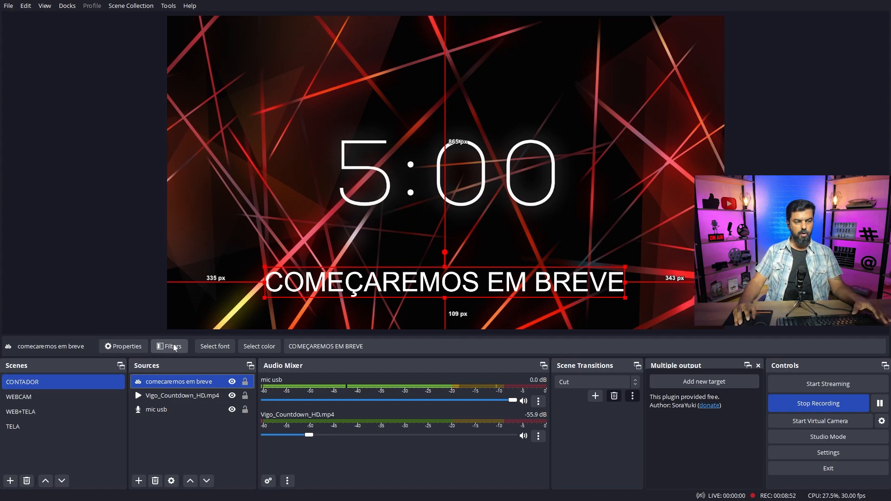
Add Egon_Teal_Plus_HD.mp4 from the motions folder to the WEB+TELA scene, ordered just below the "webcam logiteck" source.
{"action": "left_click", "coordinate": [34, 397]}
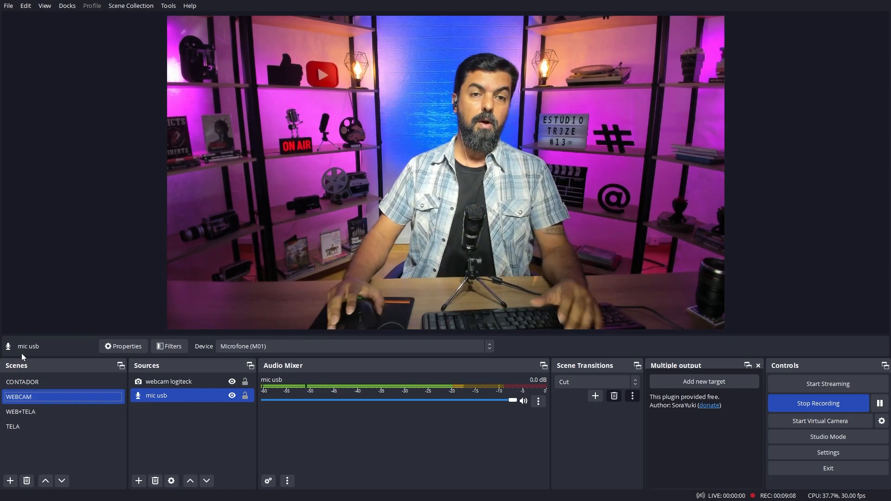
{"action": "left_click", "coordinate": [31, 416]}
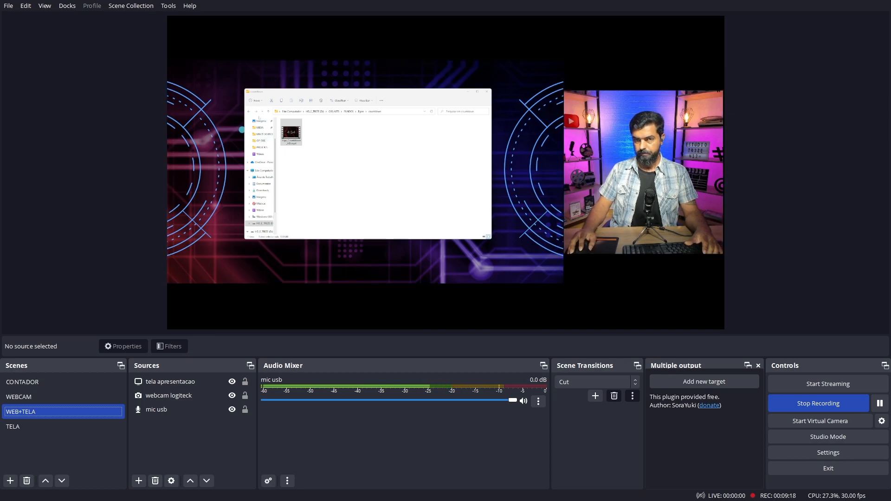
{"action": "left_click", "coordinate": [249, 112]}
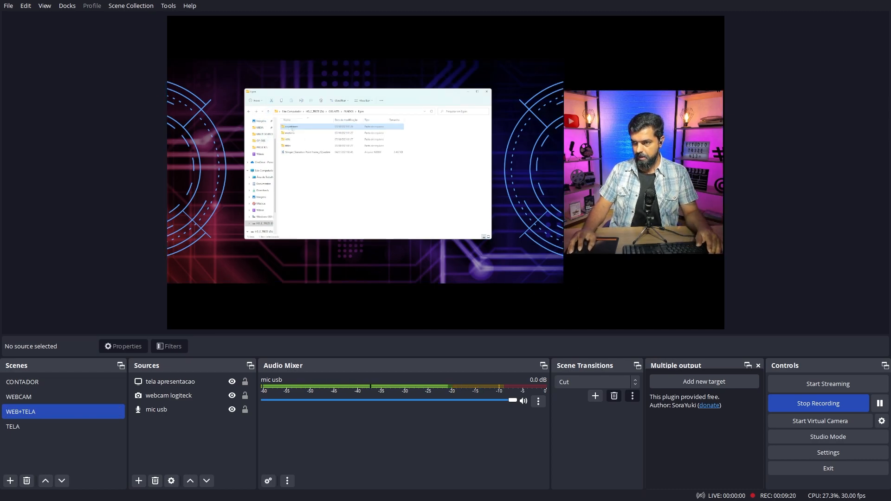
{"action": "double_click", "coordinate": [290, 133]}
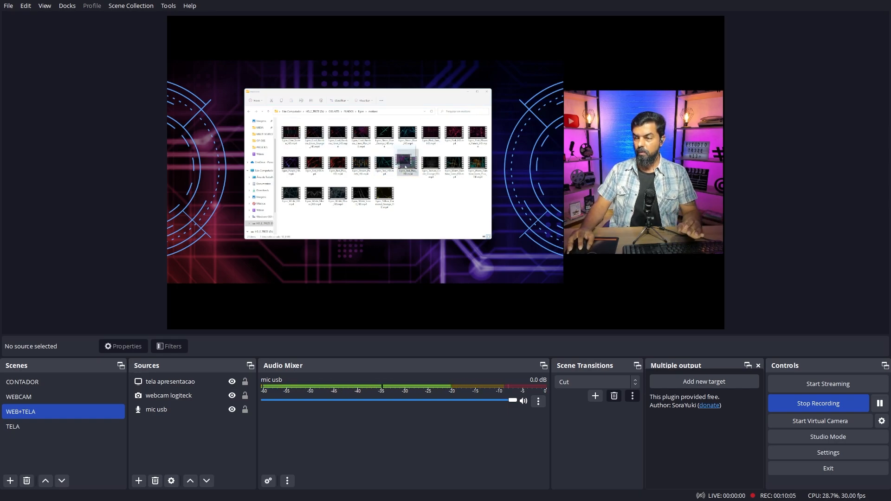
{"action": "left_click_drag", "start_coordinate": [405, 167], "coordinate": [160, 452]}
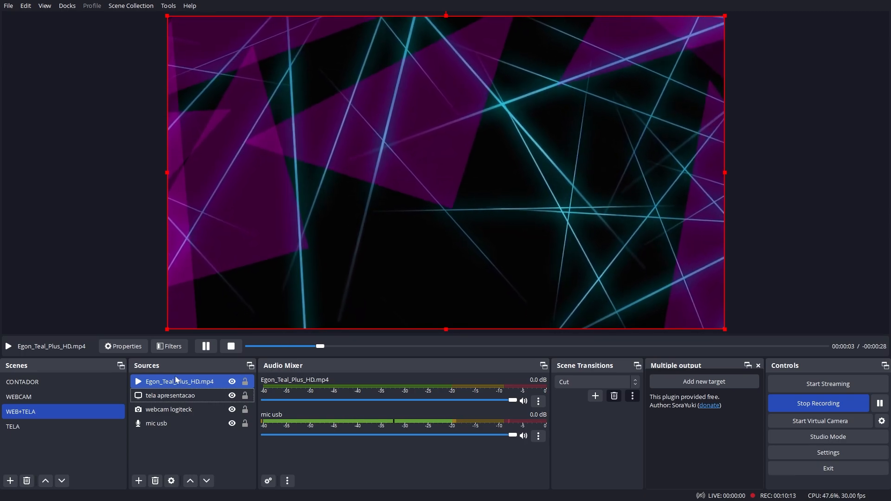
{"action": "left_click_drag", "start_coordinate": [177, 382], "coordinate": [176, 418]}
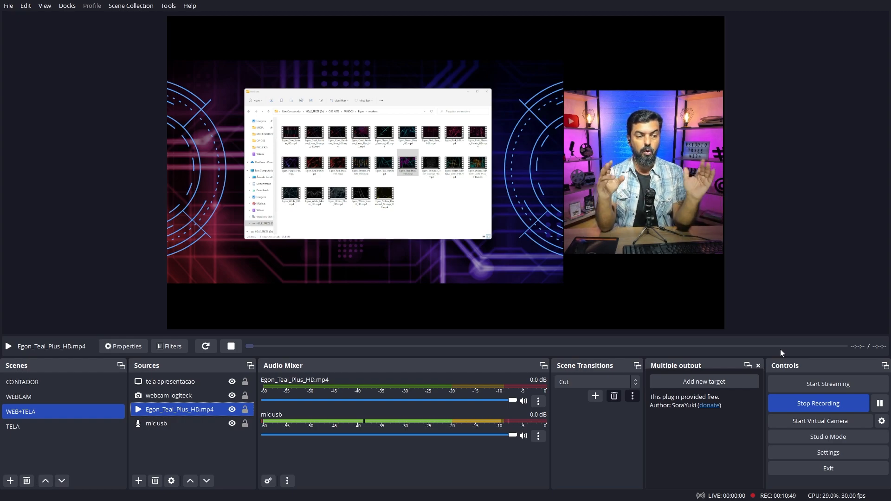
Enable looping playback for the Egon_Teal_Plus_HD.mp4 background video.
{"action": "left_click", "coordinate": [247, 427], "text": "ctrl"}
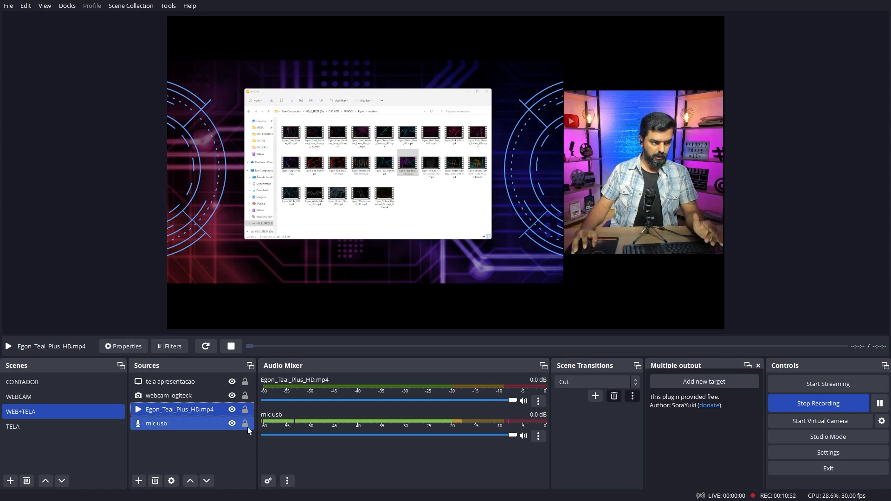
{"action": "left_click", "coordinate": [125, 347]}
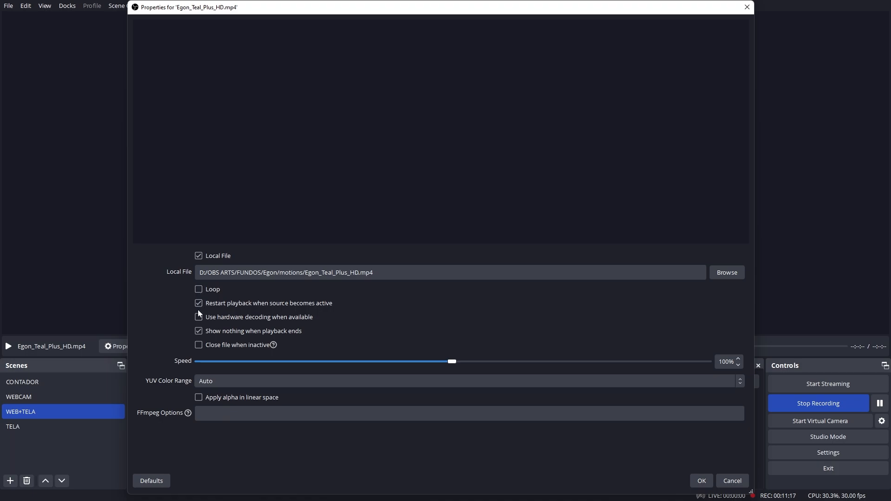
{"action": "left_click", "coordinate": [199, 289]}
{"action": "left_click", "coordinate": [702, 481]}
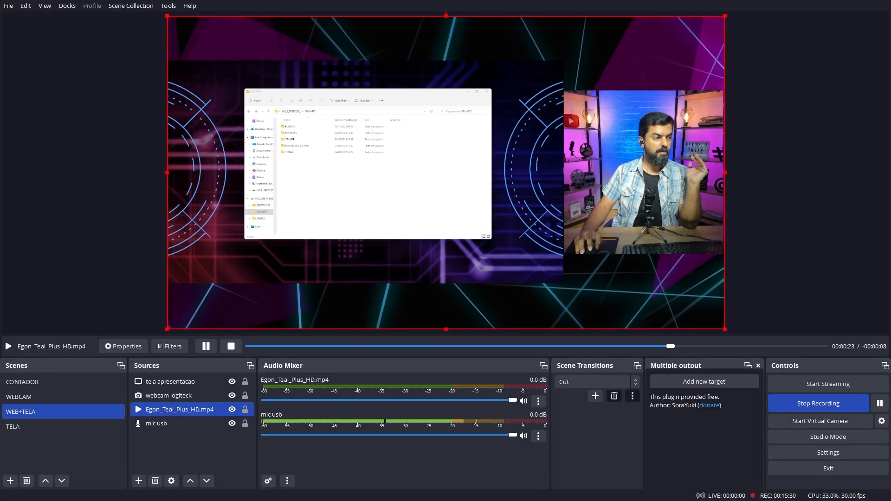
Add the transparent estudio13logo image to the WEB+TELA scene and shrink it into the canvas's upper-right corner, about 22 px from the upper edge.
{"action": "left_click_drag", "start_coordinate": [96, 302], "coordinate": [155, 442]}
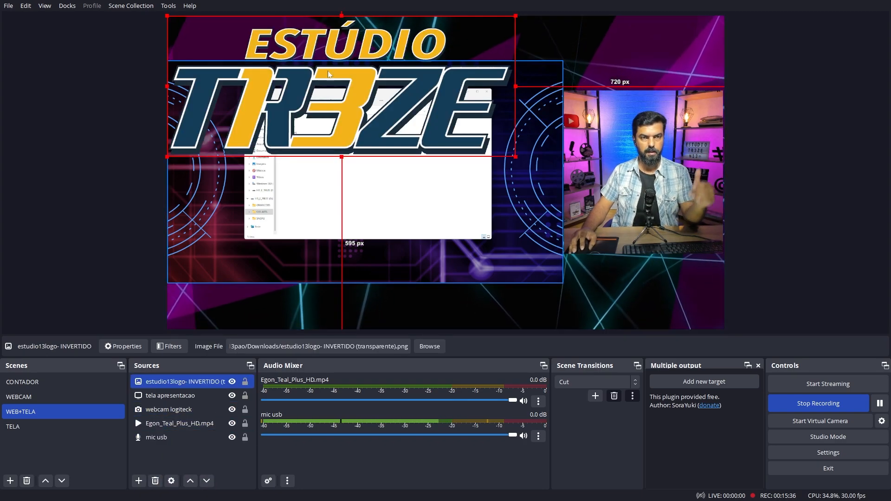
{"action": "left_click_drag", "start_coordinate": [166, 157], "coordinate": [674, 36]}
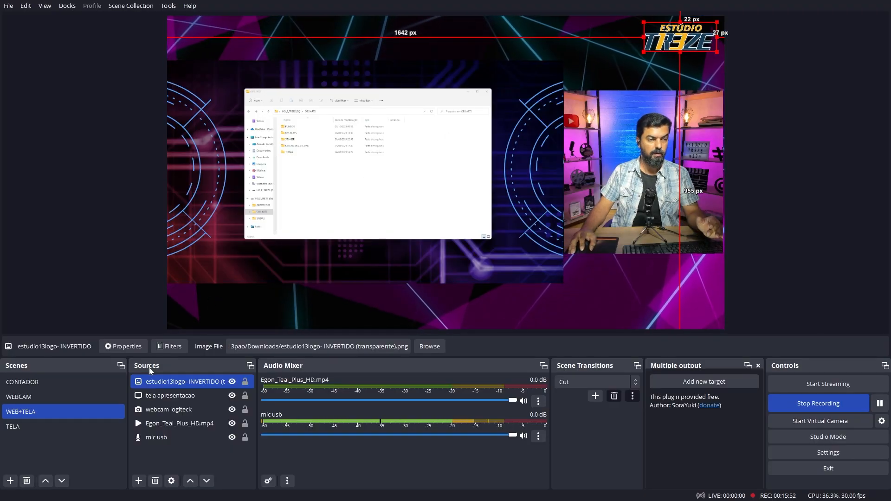
Copy the estudio13logo source from WEB+TELA into the CONTADOR, WEBCAM and TELA scenes at the same corner position.
{"action": "right_click", "coordinate": [149, 384]}
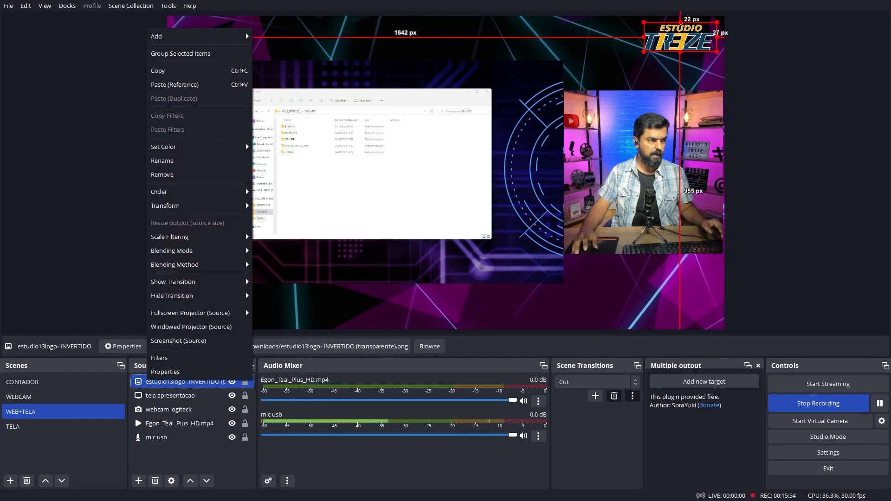
{"action": "left_click", "coordinate": [174, 70]}
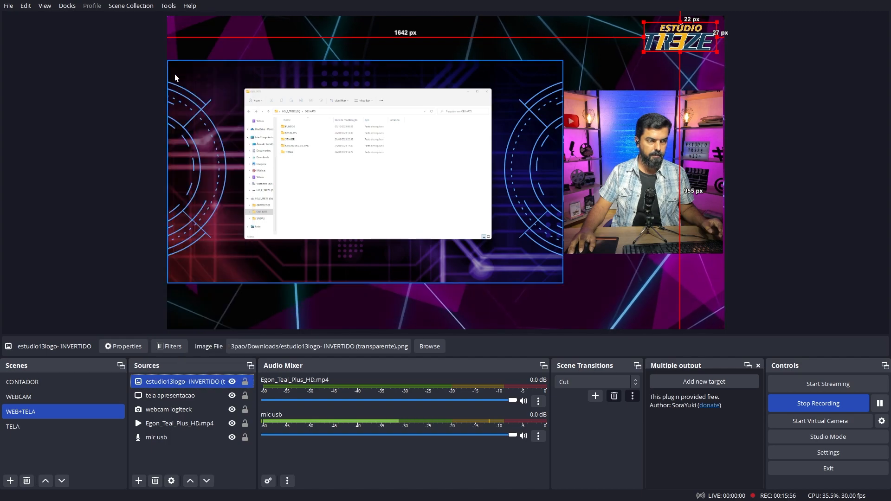
{"action": "left_click", "coordinate": [41, 382]}
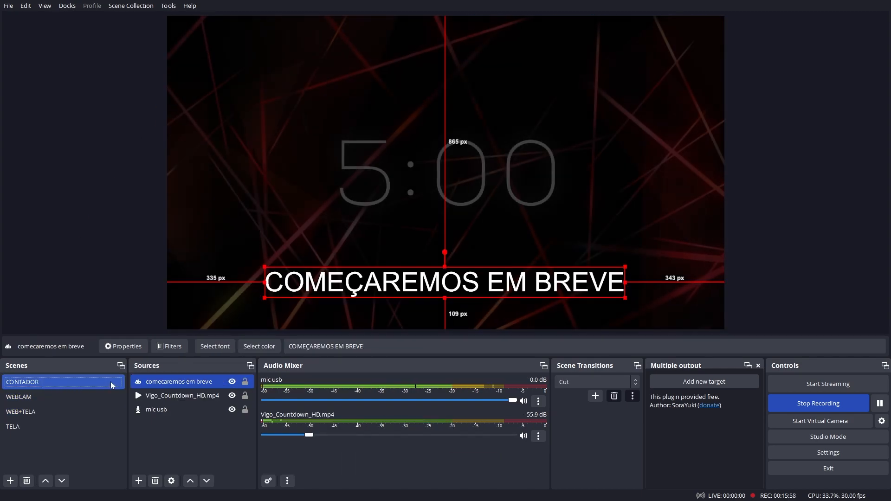
{"action": "left_click", "coordinate": [61, 397]}
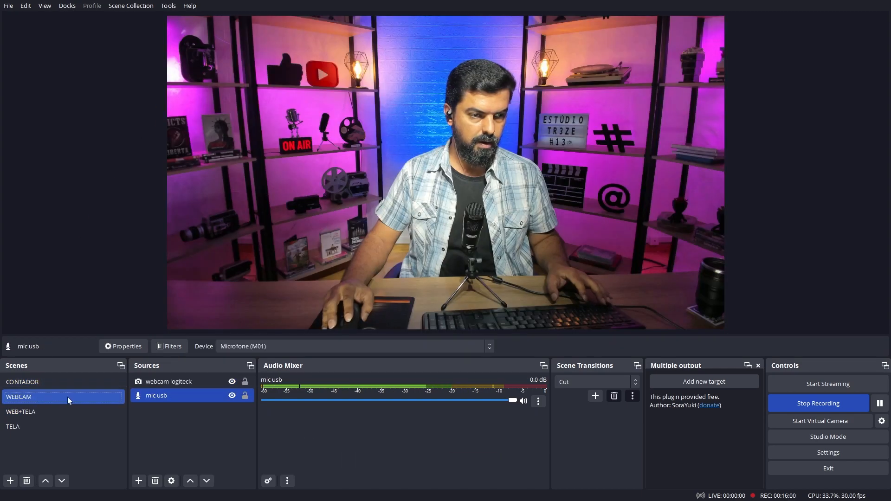
{"action": "left_click", "coordinate": [23, 411]}
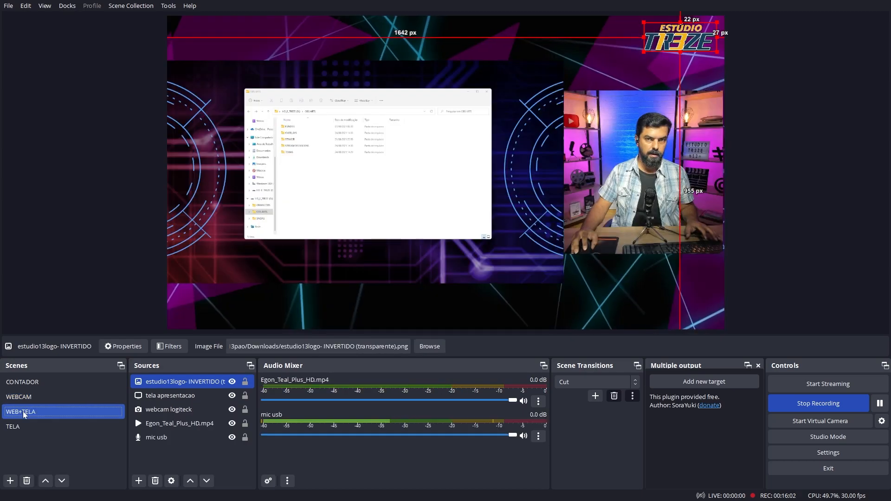
{"action": "left_click", "coordinate": [19, 423]}
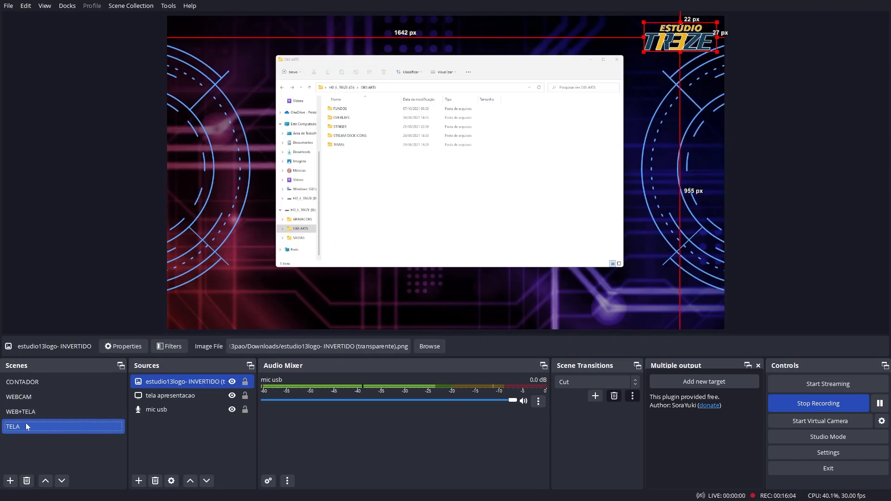
{"action": "left_click", "coordinate": [42, 382]}
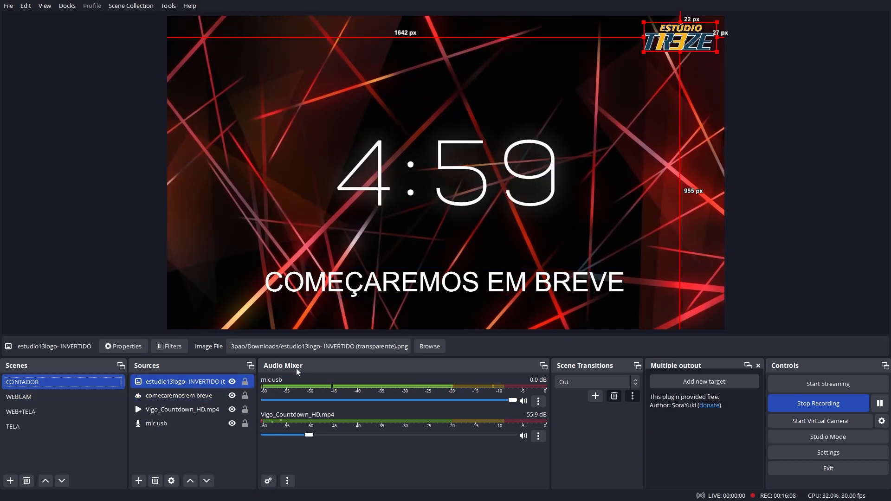
Deselect the logo and go through the CONTADOR, WEBCAM, WEB+TELA and TELA scenes to check its placement.
{"action": "left_click", "coordinate": [806, 164]}
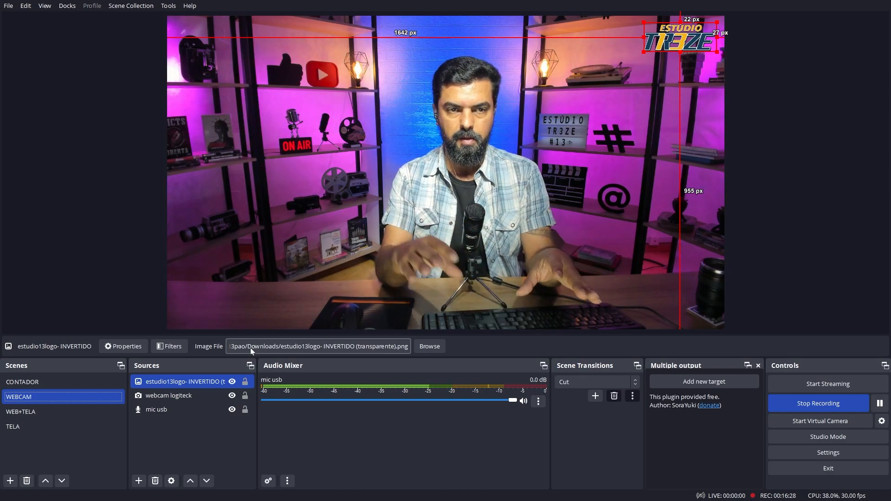
{"action": "left_click", "coordinate": [93, 294]}
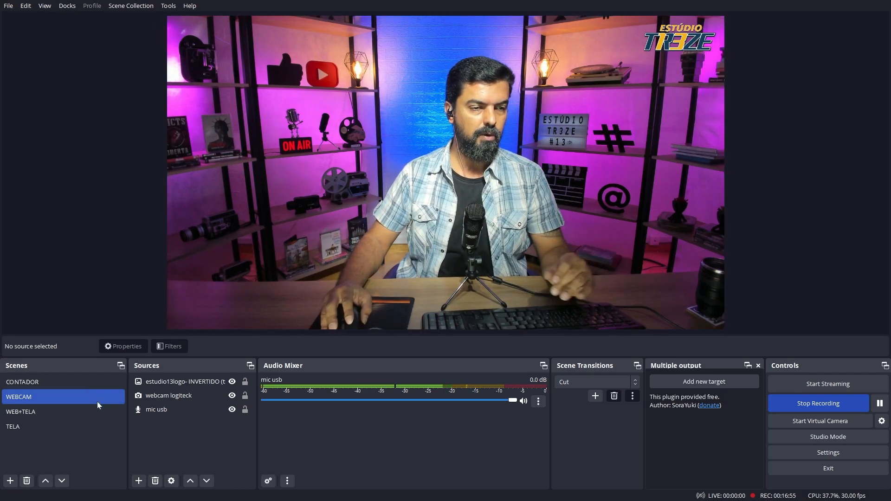
{"action": "left_click", "coordinate": [37, 383]}
{"action": "left_click", "coordinate": [33, 397]}
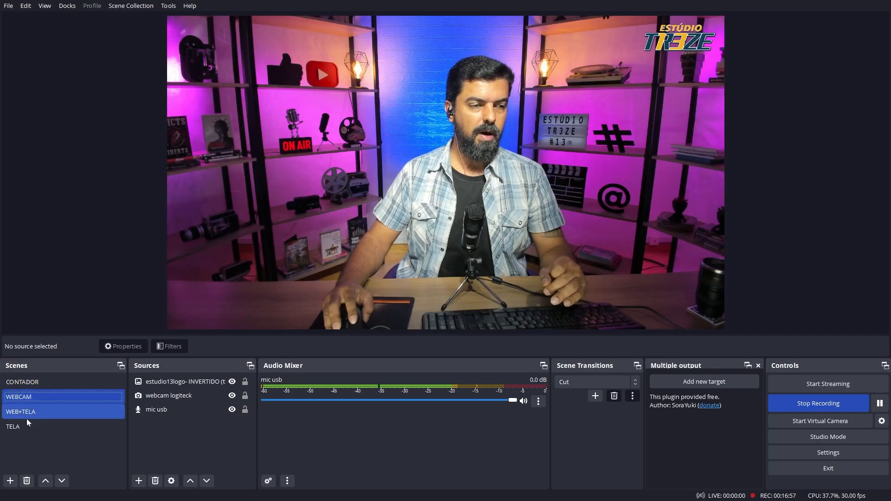
{"action": "left_click", "coordinate": [29, 413]}
{"action": "left_click", "coordinate": [25, 428]}
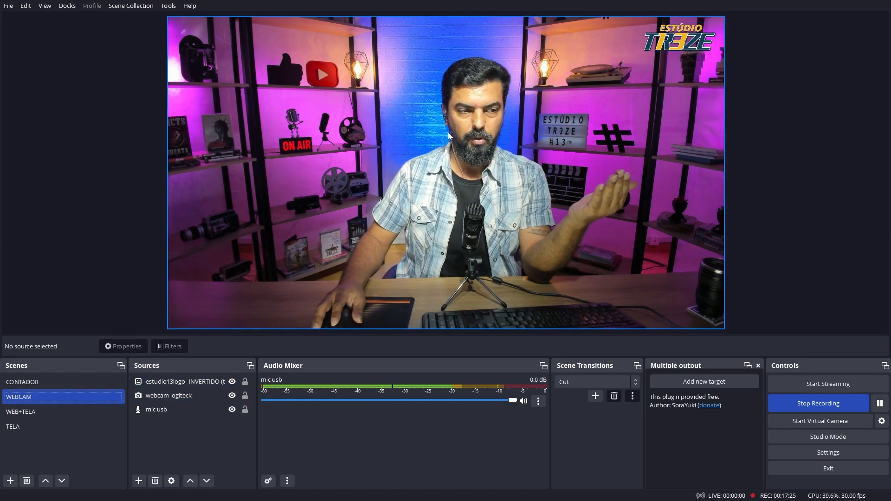
Copy the Egon_Teal_Plus_HD.mp4 background from WEB+TELA into the WEBCAM scene and order it just below the "webcam logiteck" source.
{"action": "left_click", "coordinate": [58, 412]}
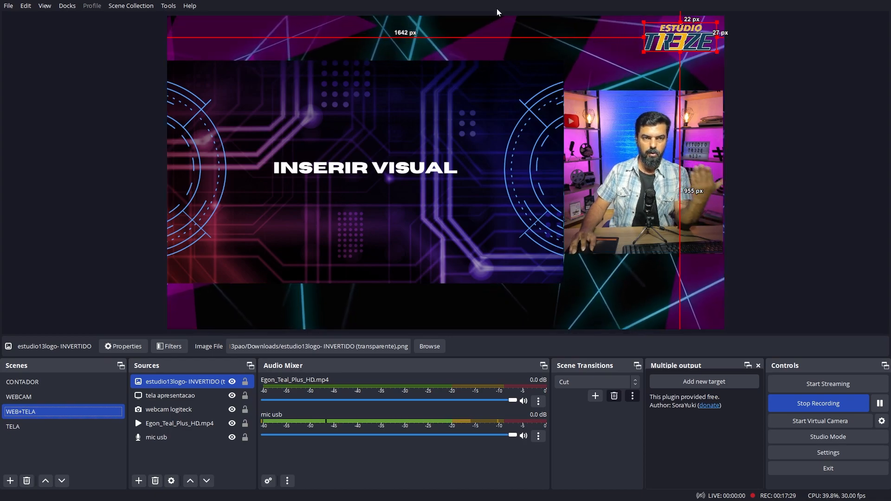
{"action": "left_click", "coordinate": [167, 426]}
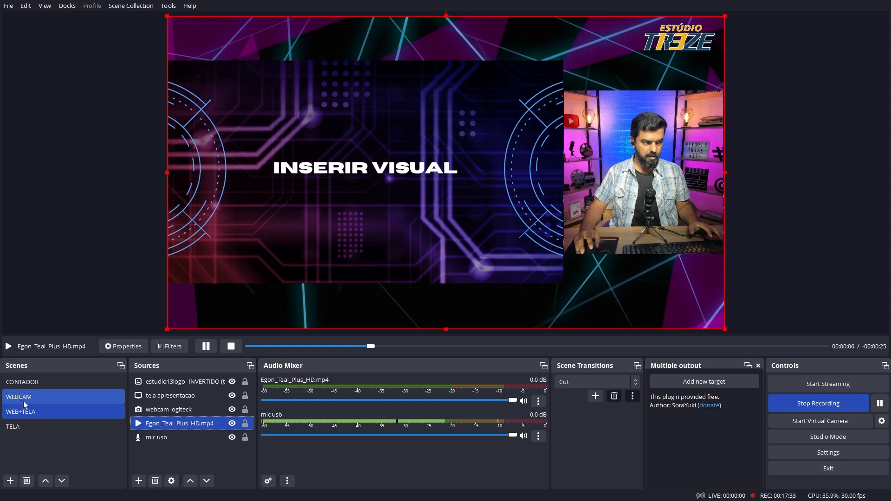
{"action": "left_click", "coordinate": [37, 397]}
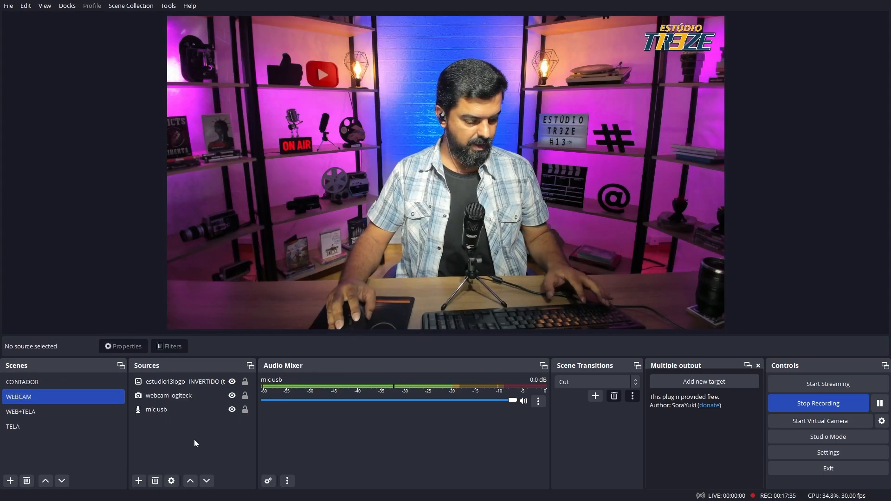
{"action": "key", "text": "ctrl+v"}
{"action": "left_click_drag", "start_coordinate": [166, 383], "coordinate": [180, 420]}
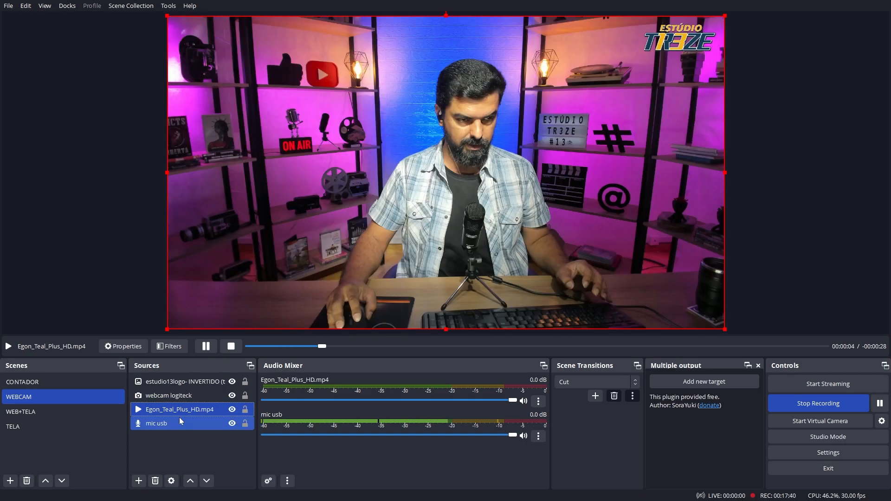
Shrink the "webcam logiteck" source in the WEBCAM scene and roughly centre it over the background, about 107 px below the canvas's upper edge.
{"action": "left_click", "coordinate": [166, 394]}
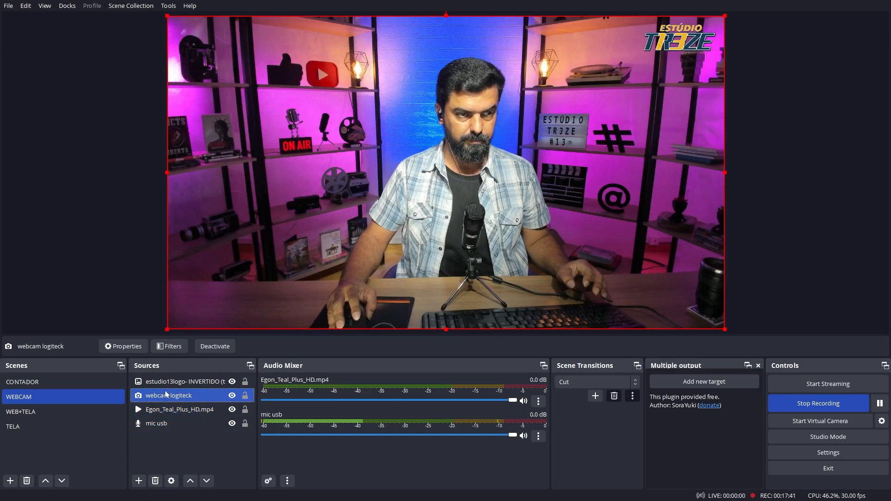
{"action": "left_click_drag", "start_coordinate": [171, 18], "coordinate": [220, 57]}
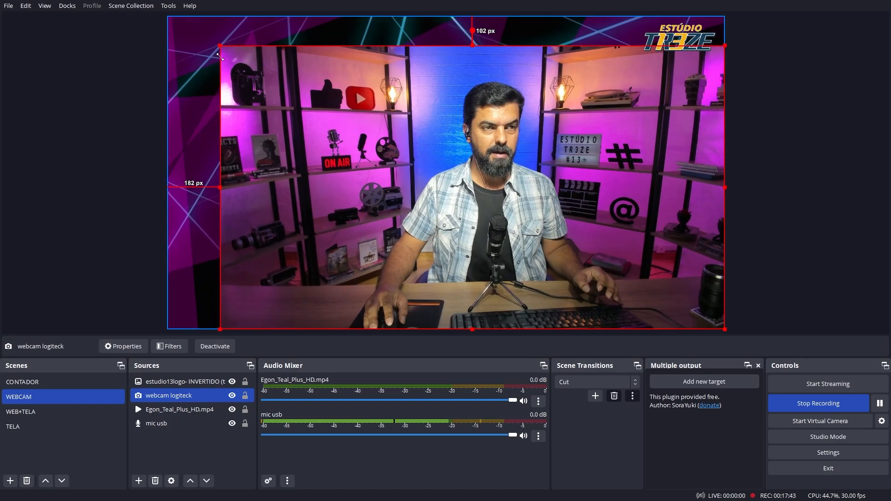
{"action": "left_click_drag", "start_coordinate": [724, 329], "coordinate": [675, 303]}
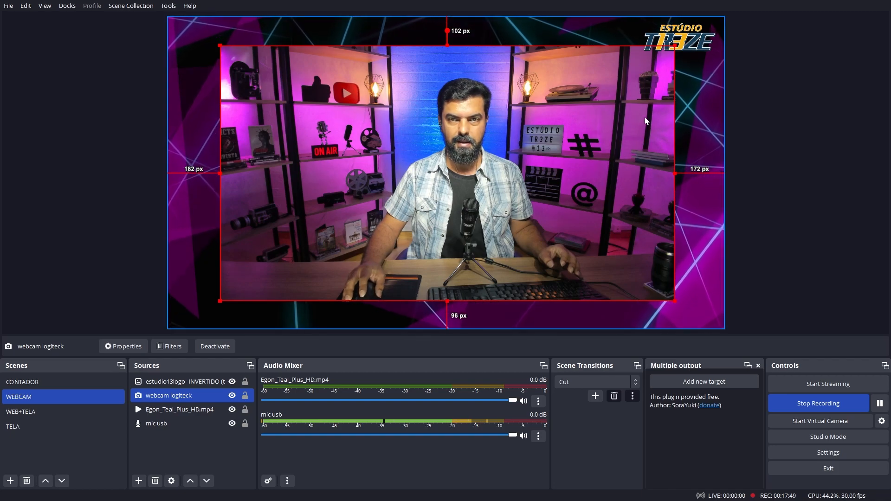
{"action": "left_click_drag", "start_coordinate": [595, 149], "coordinate": [596, 145]}
{"action": "left_click_drag", "start_coordinate": [675, 46], "coordinate": [661, 54]}
{"action": "left_click_drag", "start_coordinate": [574, 99], "coordinate": [577, 96]}
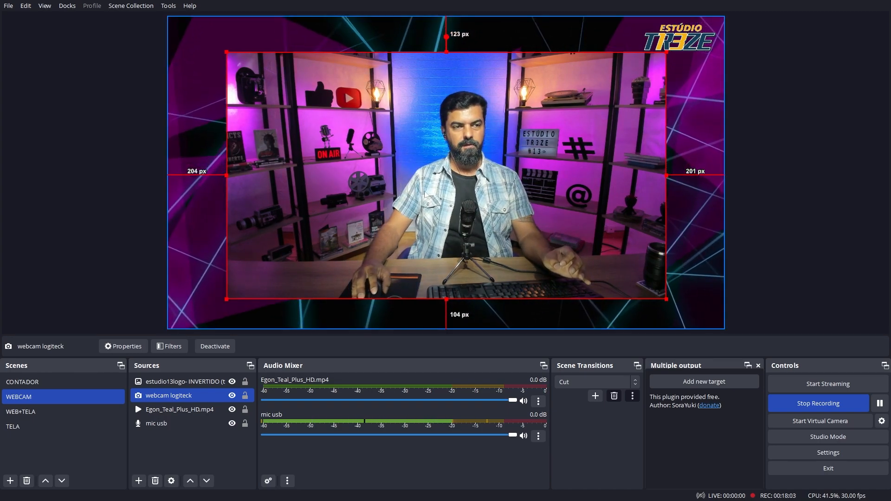
{"action": "left_click_drag", "start_coordinate": [479, 164], "coordinate": [479, 160]}
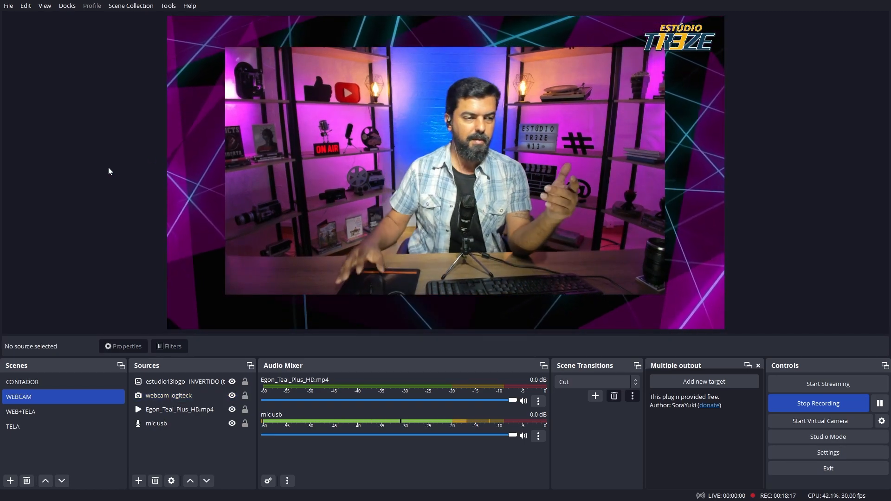
Paste the Egon_Teal_Plus_HD.mp4 background into the TELA scene and move it to the end of the source order, below "mic usb".
{"action": "left_click", "coordinate": [27, 427]}
{"action": "left_click", "coordinate": [196, 435]}
{"action": "key", "text": "ctrl+v"}
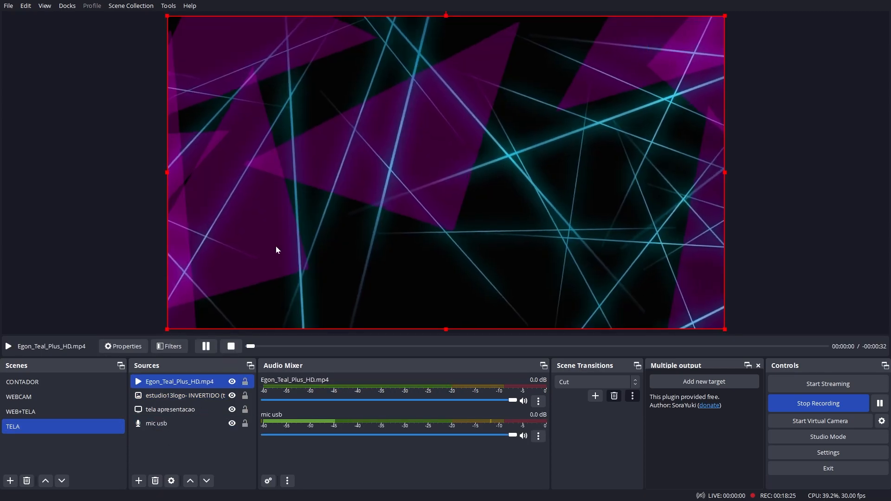
{"action": "left_click_drag", "start_coordinate": [164, 385], "coordinate": [172, 423]}
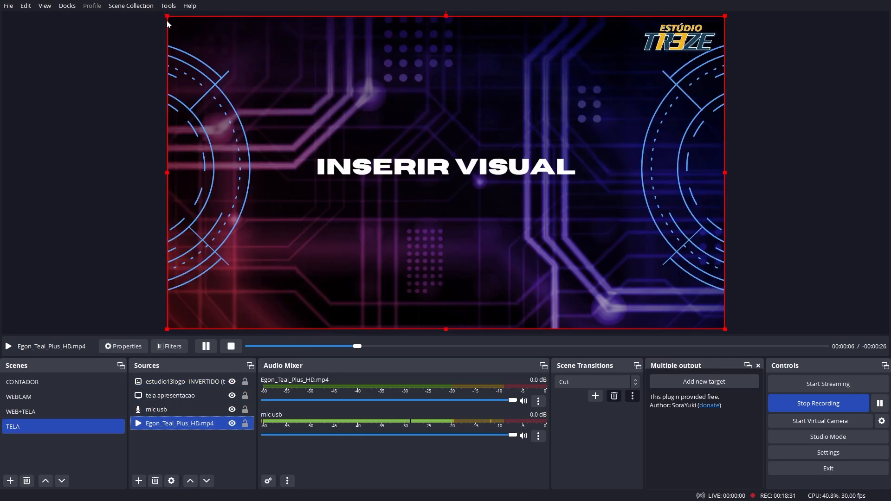
Shrink the "tela apresentacao" source in the TELA scene and place it below the logo, about 123 px from the canvas's upper edge and 50 px from the lower.
{"action": "left_click", "coordinate": [166, 396]}
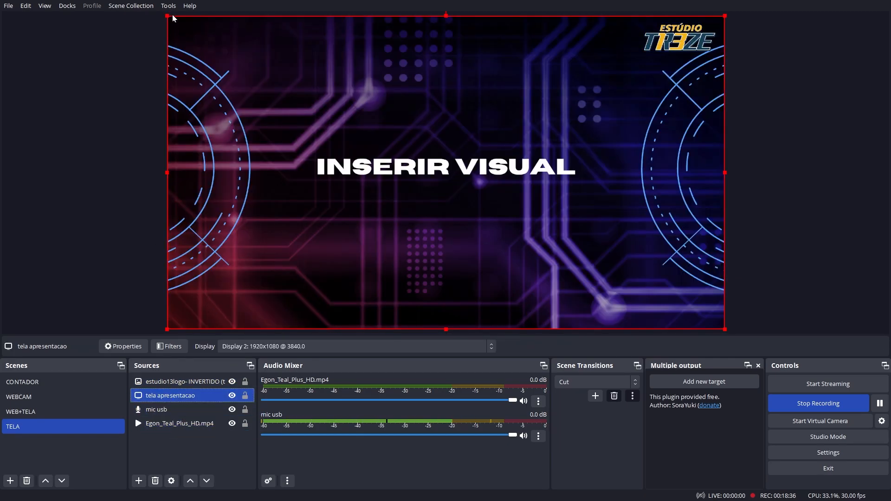
{"action": "left_click_drag", "start_coordinate": [167, 15], "coordinate": [212, 41]}
{"action": "left_click_drag", "start_coordinate": [724, 41], "coordinate": [694, 58]}
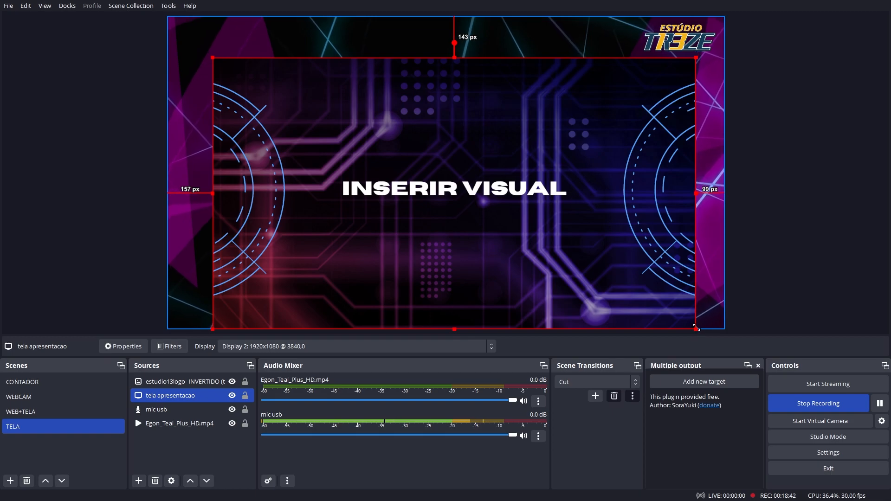
{"action": "left_click_drag", "start_coordinate": [696, 328], "coordinate": [680, 310]}
{"action": "left_click_drag", "start_coordinate": [603, 195], "coordinate": [610, 188]}
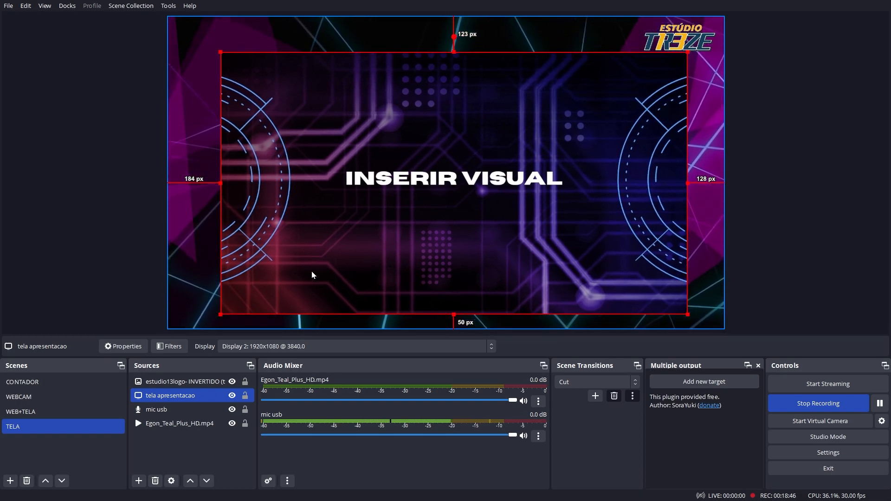
{"action": "left_click", "coordinate": [98, 283]}
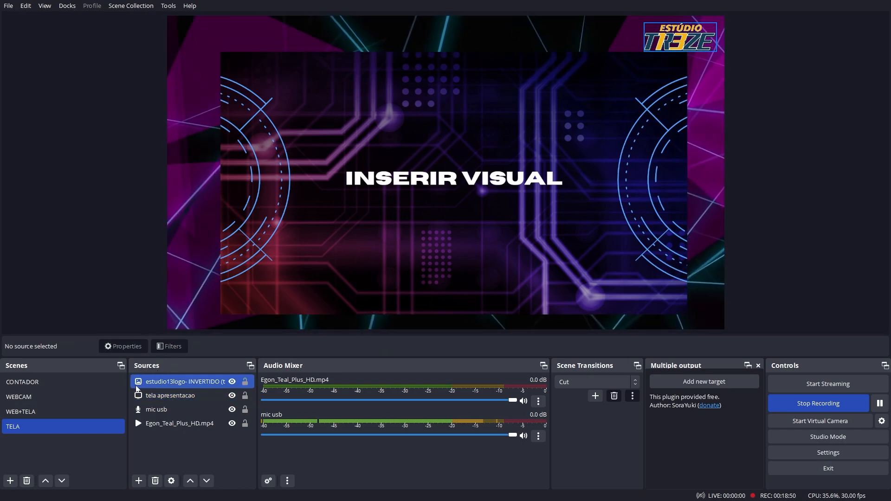
Enlarge the "webcam logiteck" source in the WEBCAM scene to fill the whole canvas, and return to the WEB+TELA scene.
{"action": "left_click", "coordinate": [29, 398]}
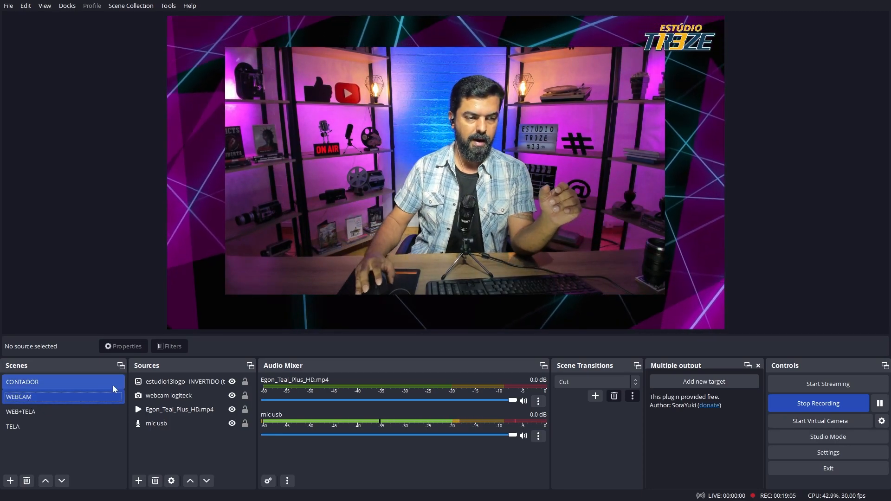
{"action": "left_click", "coordinate": [172, 396]}
{"action": "left_click", "coordinate": [225, 48]}
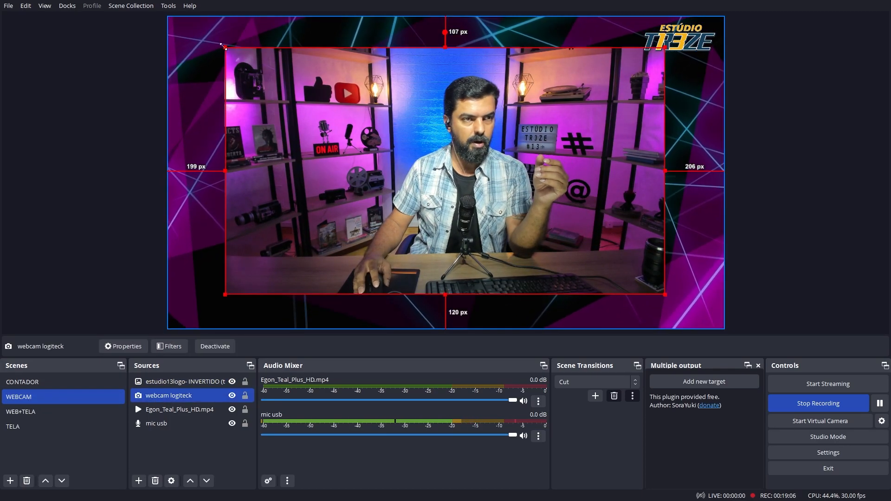
{"action": "left_click_drag", "start_coordinate": [225, 47], "coordinate": [167, 14]}
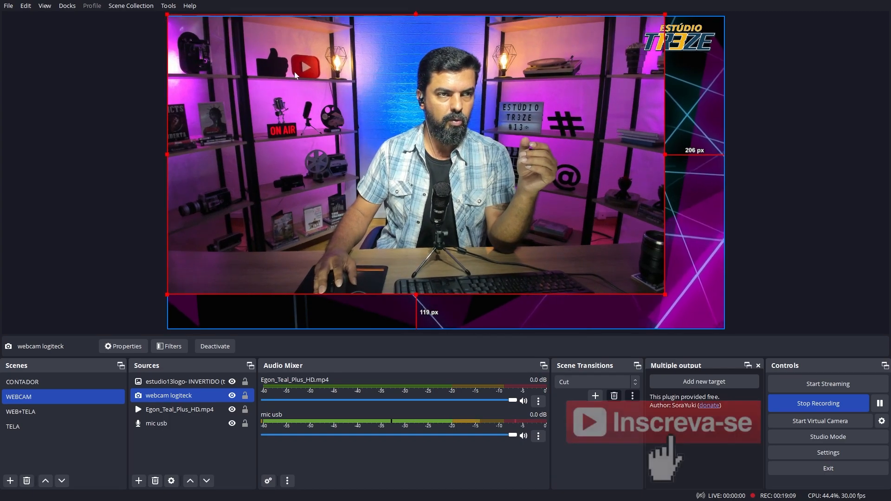
{"action": "left_click_drag", "start_coordinate": [665, 293], "coordinate": [725, 329]}
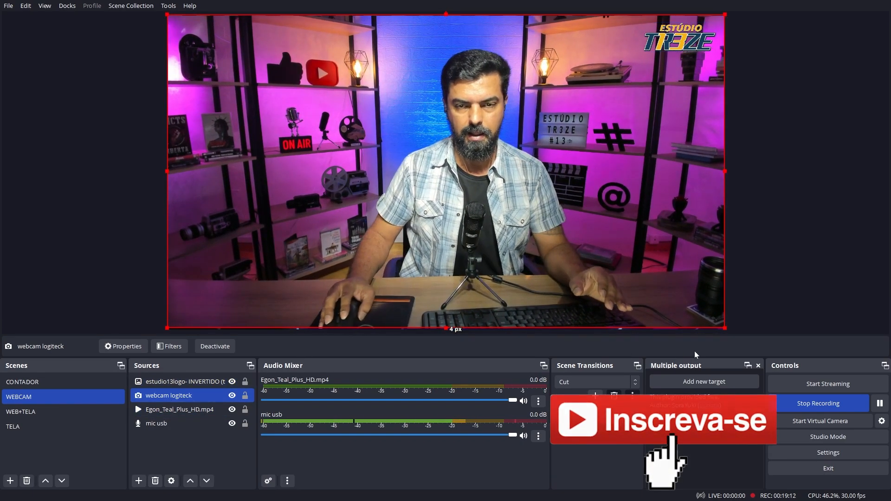
{"action": "left_click_drag", "start_coordinate": [727, 326], "coordinate": [727, 327]}
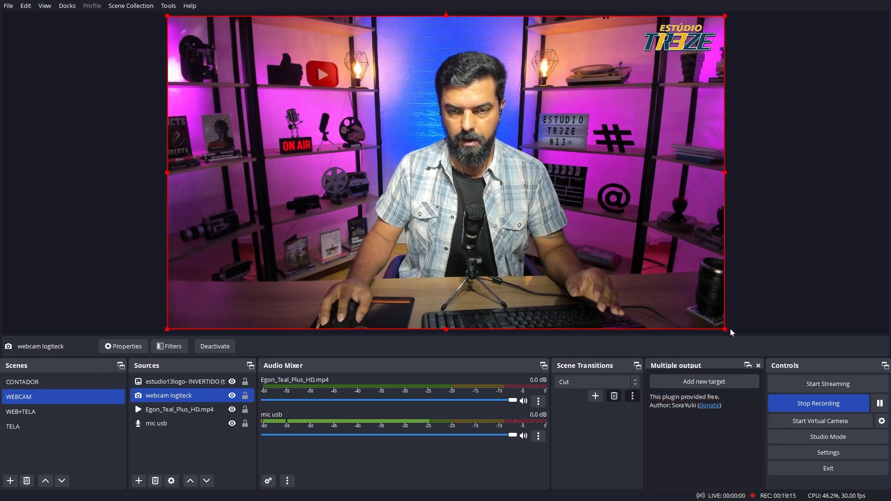
{"action": "left_click", "coordinate": [794, 251]}
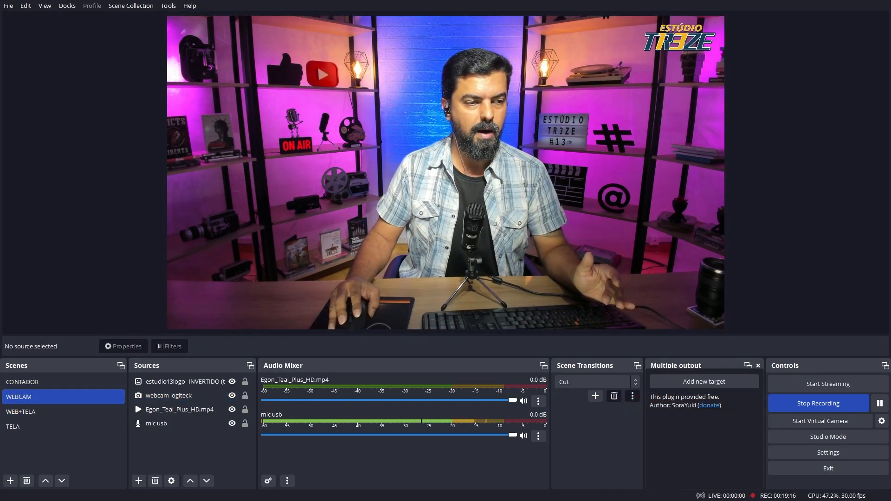
{"action": "left_click", "coordinate": [36, 413]}
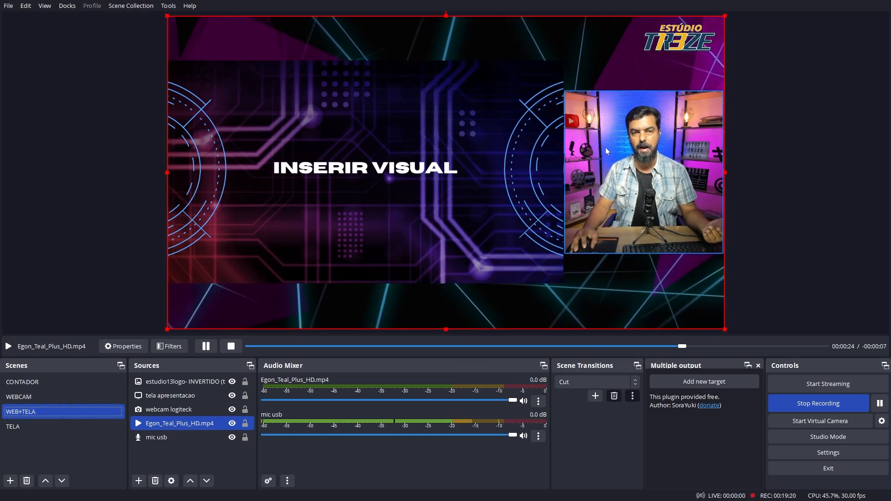
Enlarge the "tela apresentacao" source in the TELA scene to fill the whole canvas, and switch through the CONTADOR and WEBCAM scenes.
{"action": "left_click", "coordinate": [19, 426]}
{"action": "left_click", "coordinate": [321, 135]}
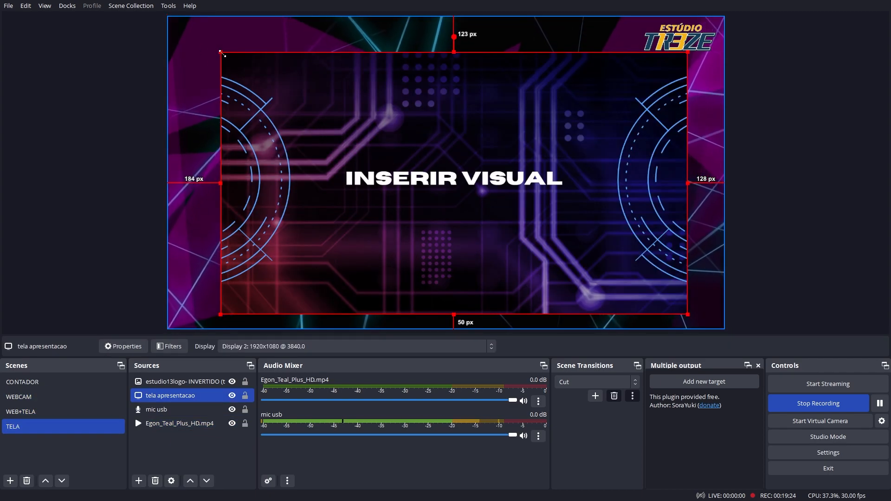
{"action": "left_click_drag", "start_coordinate": [221, 52], "coordinate": [171, 20]}
{"action": "key", "text": "Right"}
{"action": "key", "text": "Right"}
{"action": "key", "text": "Right"}
{"action": "key", "text": "Right"}
{"action": "key", "text": "Right"}
{"action": "key", "text": "Right"}
{"action": "key", "text": "Right"}
{"action": "key", "text": "Right"}
{"action": "key", "text": "Right"}
{"action": "key", "text": "Right"}
{"action": "key", "text": "Right"}
{"action": "key", "text": "Right"}
{"action": "key", "text": "Right"}
{"action": "key", "text": "Right"}
{"action": "key", "text": "Right"}
{"action": "key", "text": "Right"}
{"action": "key", "text": "Right"}
{"action": "key", "text": "Right"}
{"action": "key", "text": "Right"}
{"action": "key", "text": "Right"}
{"action": "left_click_drag", "start_coordinate": [703, 314], "coordinate": [726, 321]}
{"action": "left_click", "coordinate": [802, 278]}
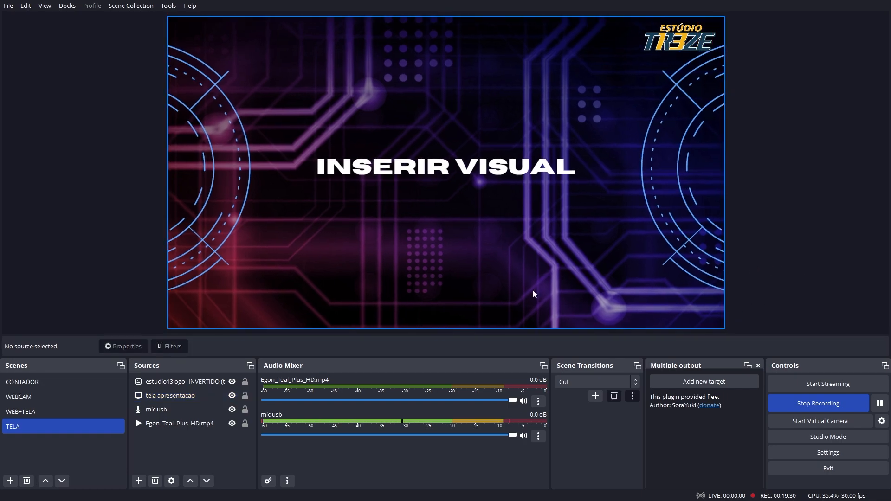
{"action": "left_click", "coordinate": [58, 382]}
{"action": "left_click", "coordinate": [45, 396]}
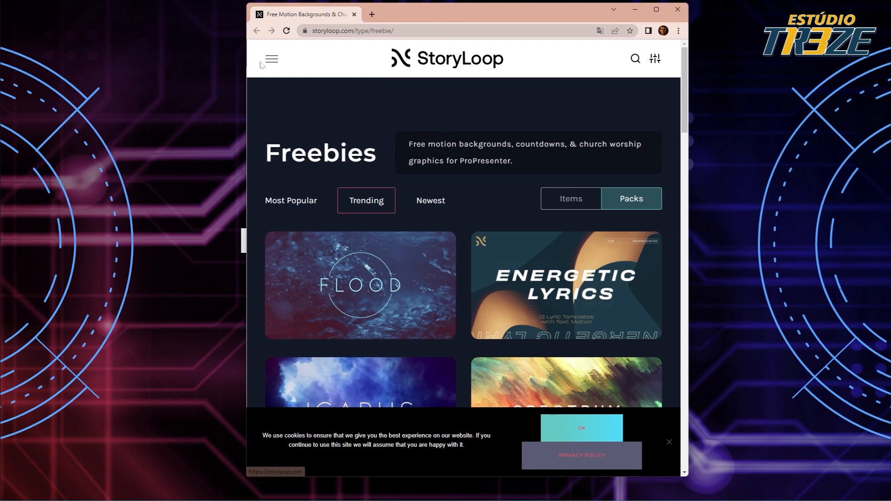
Widen the browser window and browse the free motion background packs on StoryLoop's Freebies page.
{"action": "left_click_drag", "start_coordinate": [243, 70], "coordinate": [190, 69]}
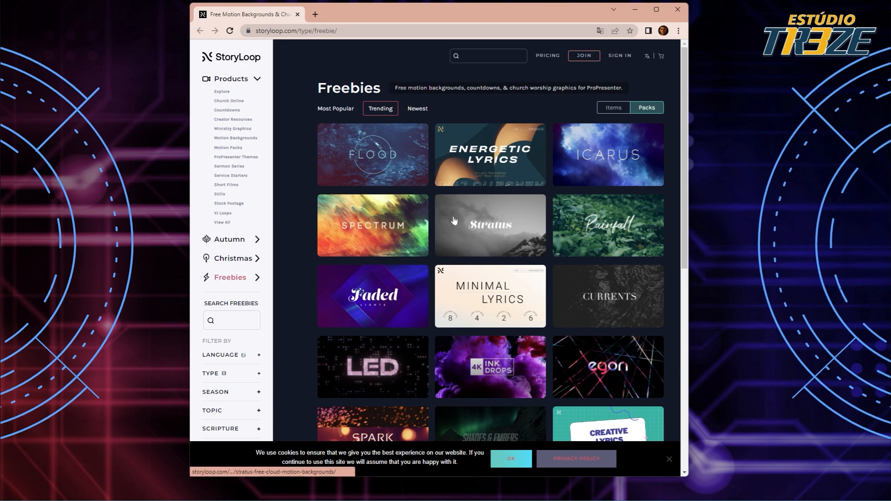
{"action": "scroll", "coordinate": [484, 213], "scroll_direction": "down", "scroll_amount": 2}
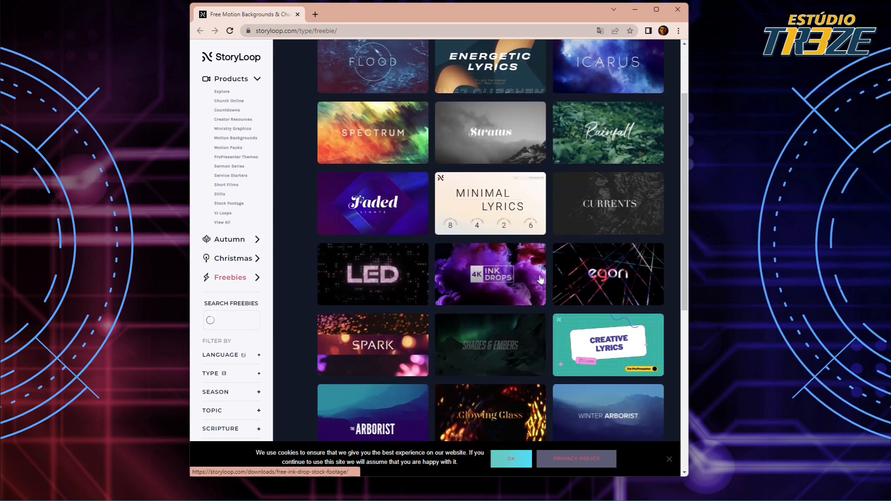
{"action": "scroll", "coordinate": [542, 279], "scroll_direction": "down", "scroll_amount": 2}
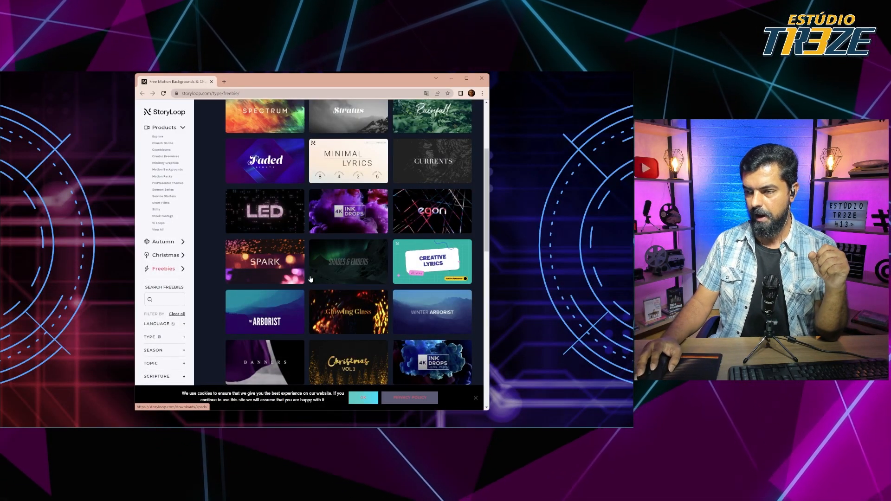
{"action": "scroll", "coordinate": [328, 284], "scroll_direction": "down", "scroll_amount": 2}
{"action": "scroll", "coordinate": [436, 240], "scroll_direction": "down", "scroll_amount": 2}
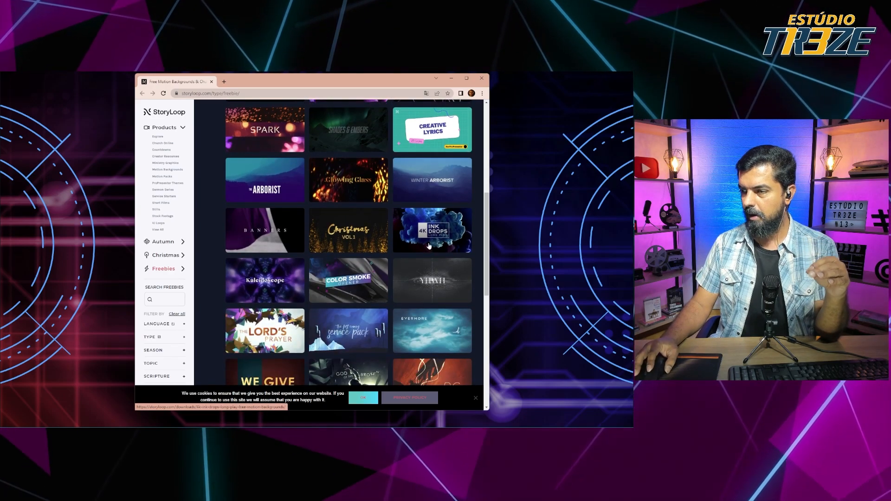
{"action": "scroll", "coordinate": [436, 241], "scroll_direction": "down", "scroll_amount": 10}
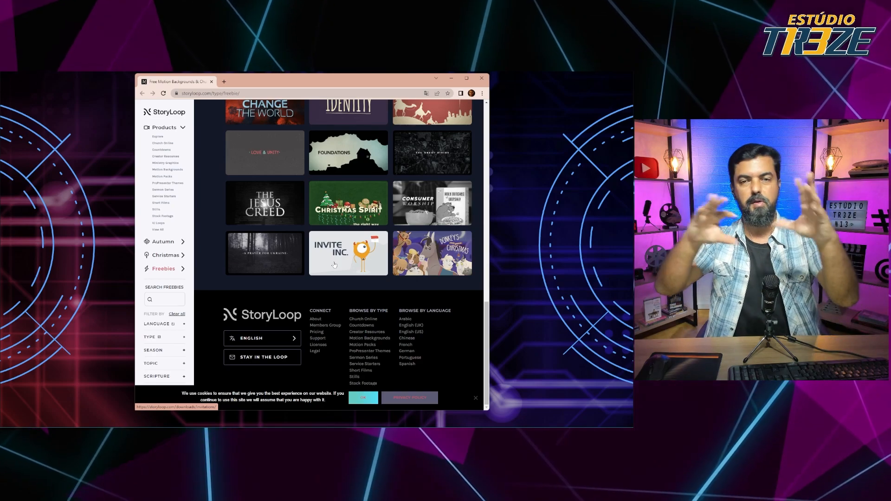
{"action": "scroll", "coordinate": [334, 265], "scroll_direction": "up", "scroll_amount": 6}
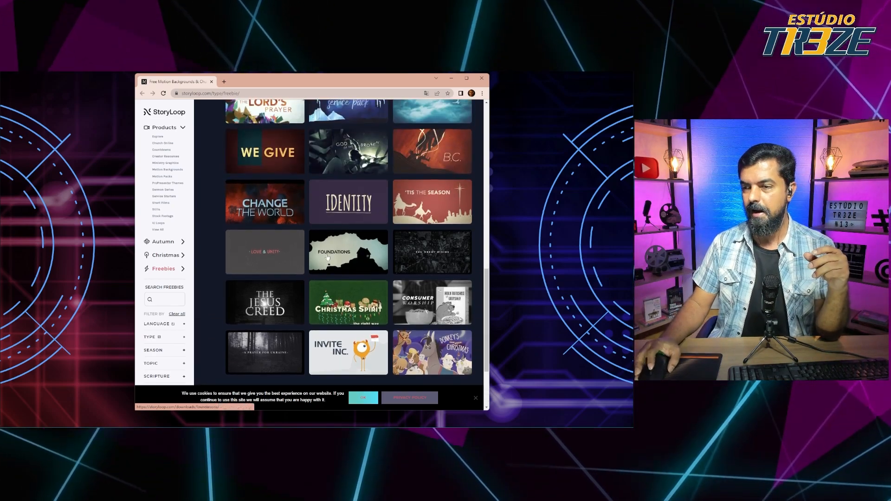
{"action": "scroll", "coordinate": [327, 255], "scroll_direction": "up", "scroll_amount": 10}
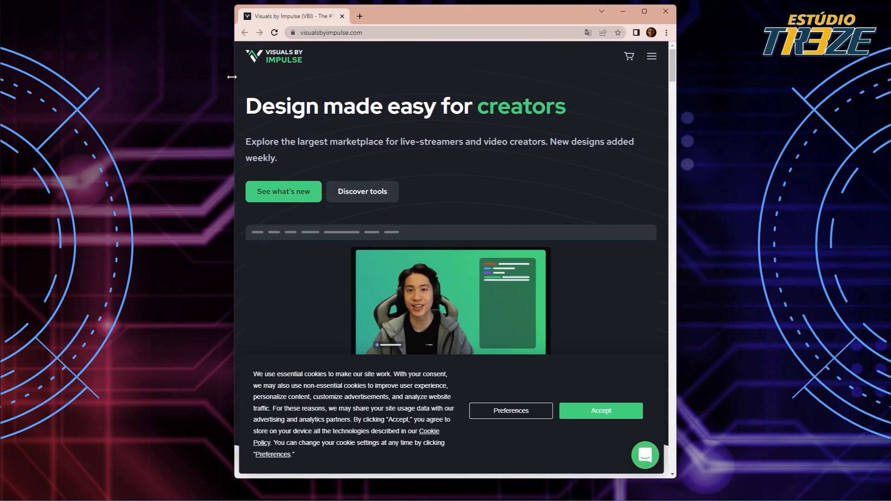
Widen the browser window and look through the Visuals by Impulse home page for stream overlays and freebies.
{"action": "left_click_drag", "start_coordinate": [232, 76], "coordinate": [122, 81]}
{"action": "scroll", "coordinate": [331, 155], "scroll_direction": "down", "scroll_amount": 5}
{"action": "scroll", "coordinate": [330, 154], "scroll_direction": "down", "scroll_amount": 20}
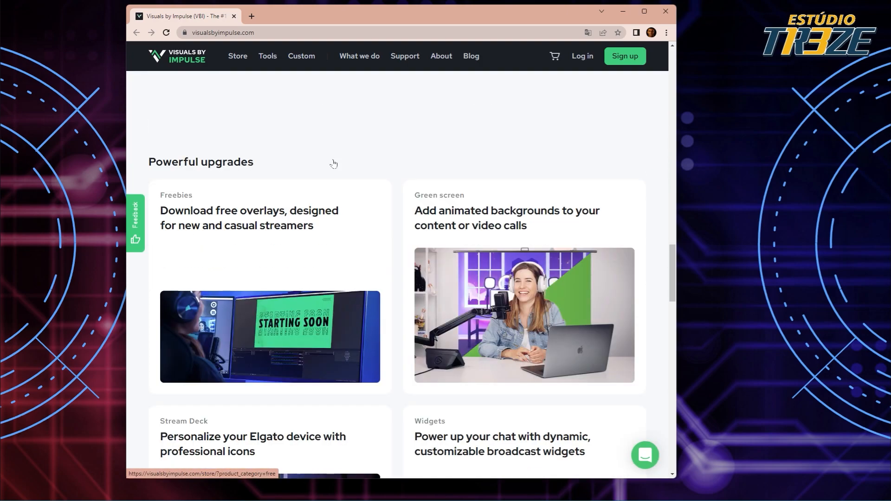
{"action": "scroll", "coordinate": [333, 163], "scroll_direction": "down", "scroll_amount": 4}
{"action": "scroll", "coordinate": [365, 242], "scroll_direction": "down", "scroll_amount": 17}
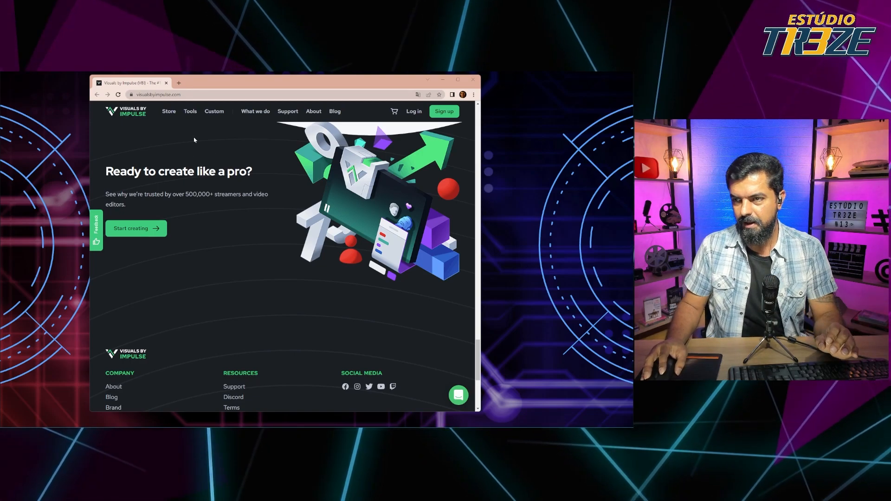
{"action": "mouse_move", "coordinate": [189, 121]}
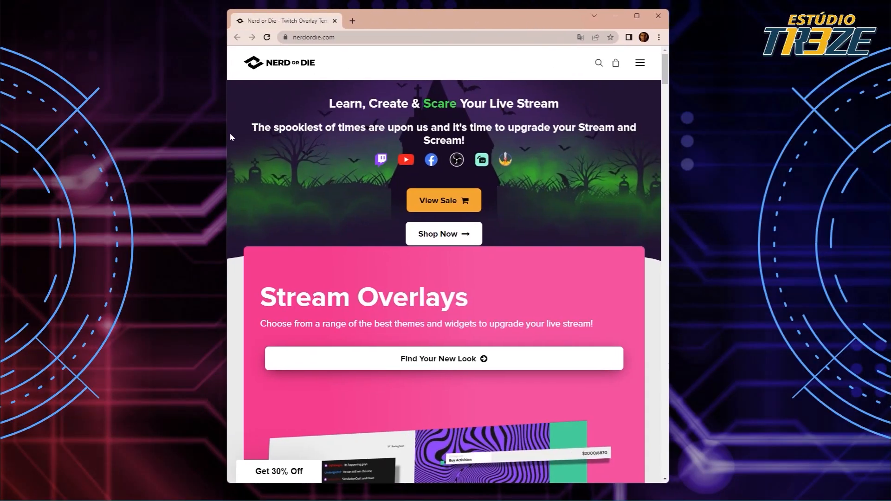
Widen the browser window and look through the Nerd or Die home page for stream overlays, widgets and free downloads.
{"action": "left_click_drag", "start_coordinate": [224, 135], "coordinate": [64, 140]}
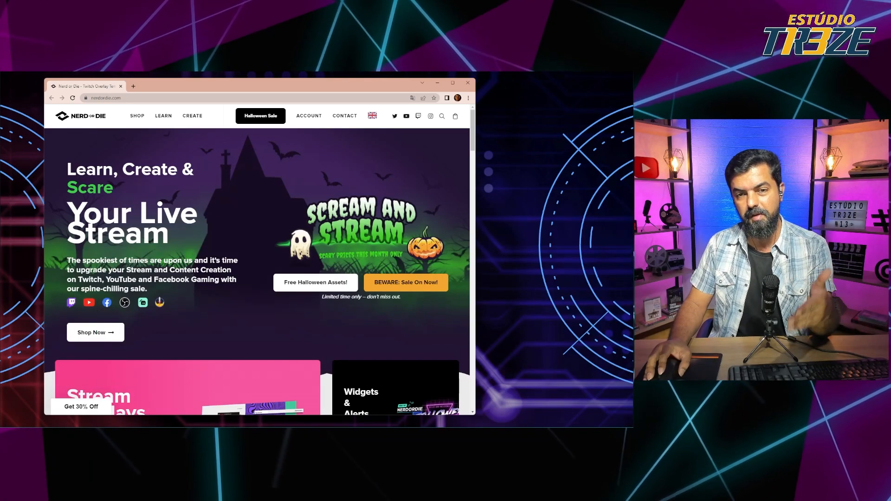
{"action": "scroll", "coordinate": [186, 262], "scroll_direction": "down", "scroll_amount": 12}
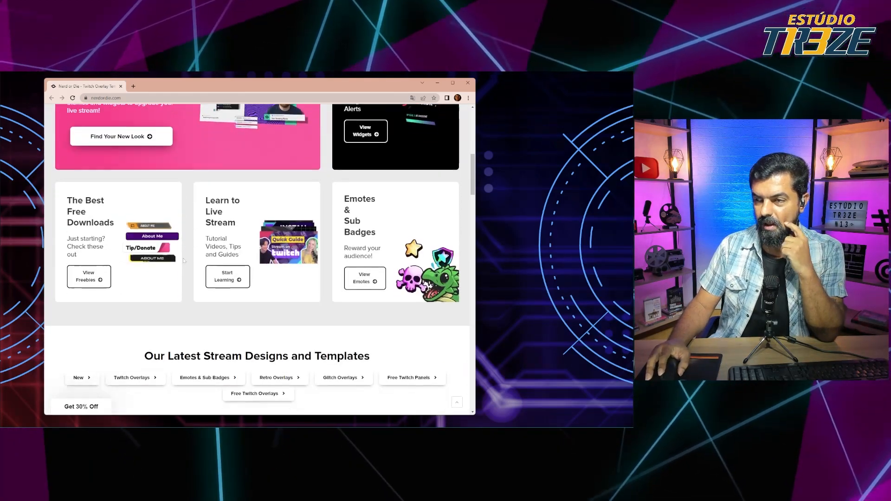
{"action": "scroll", "coordinate": [185, 261], "scroll_direction": "down", "scroll_amount": 5}
{"action": "scroll", "coordinate": [185, 261], "scroll_direction": "up", "scroll_amount": 2}
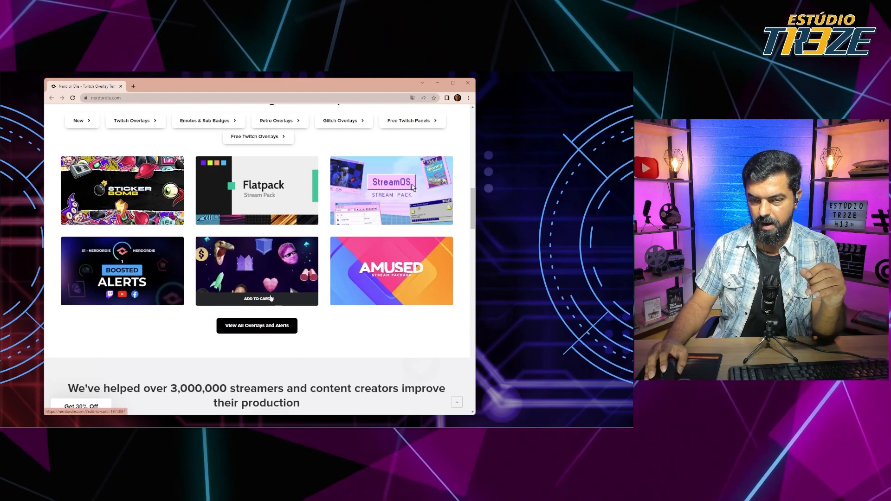
{"action": "scroll", "coordinate": [269, 293], "scroll_direction": "up", "scroll_amount": 3}
{"action": "scroll", "coordinate": [269, 294], "scroll_direction": "up", "scroll_amount": 8}
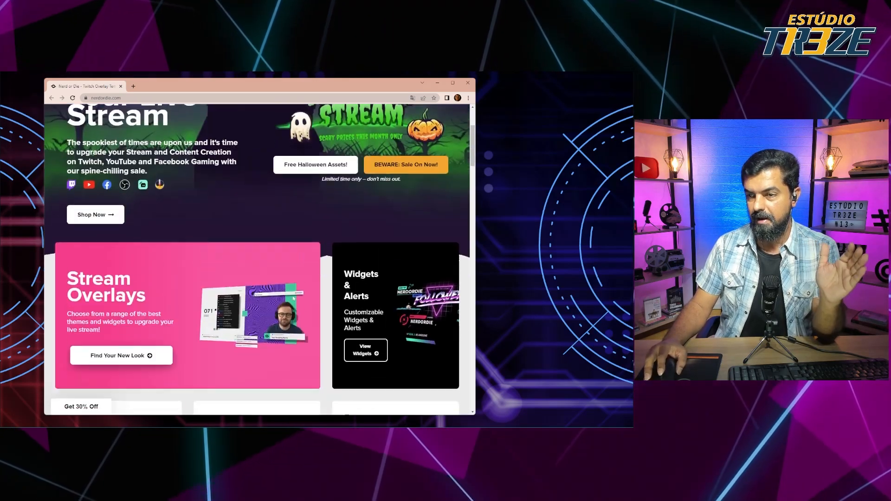
{"action": "scroll", "coordinate": [294, 298], "scroll_direction": "down", "scroll_amount": 6}
{"action": "scroll", "coordinate": [294, 298], "scroll_direction": "down", "scroll_amount": 15}
{"action": "scroll", "coordinate": [273, 307], "scroll_direction": "up", "scroll_amount": 8}
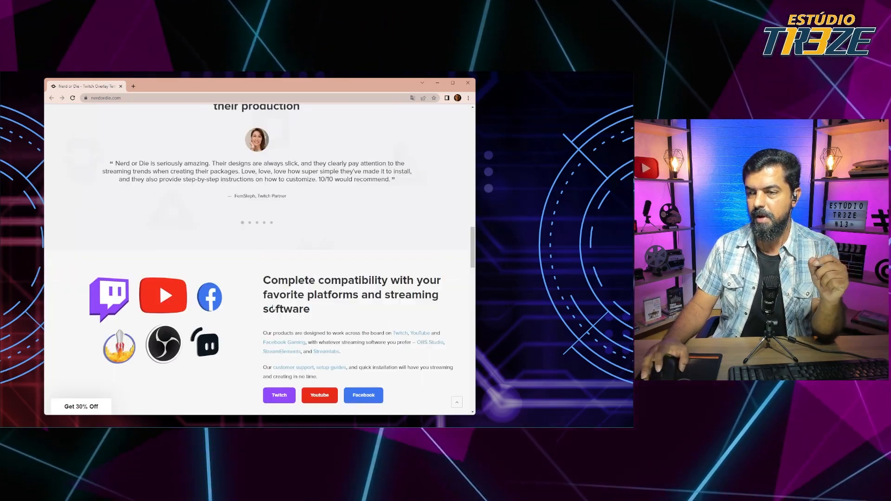
{"action": "scroll", "coordinate": [273, 307], "scroll_direction": "up", "scroll_amount": 10}
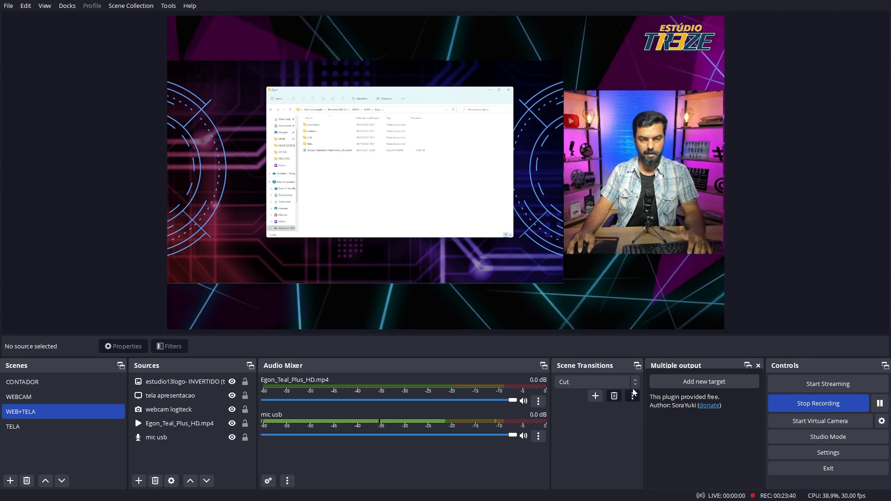
Check the available scene transitions and add a new Stinger transition under its suggested name.
{"action": "left_click", "coordinate": [596, 382]}
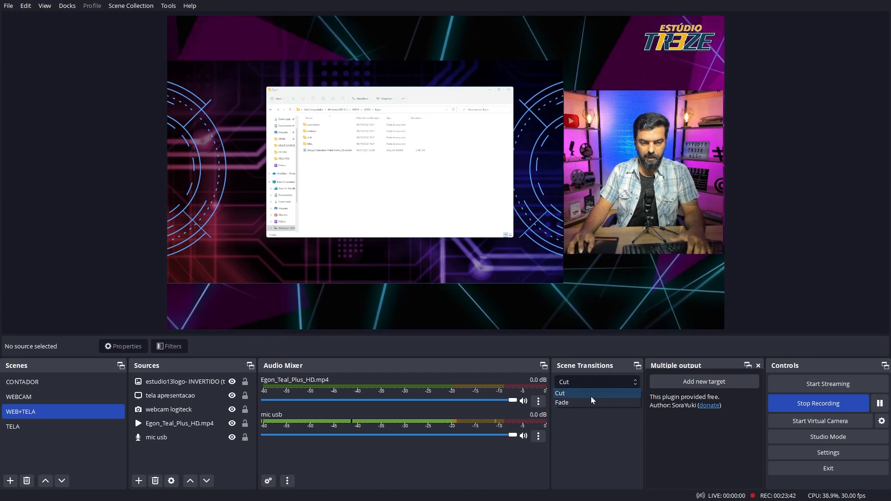
{"action": "left_click", "coordinate": [575, 392]}
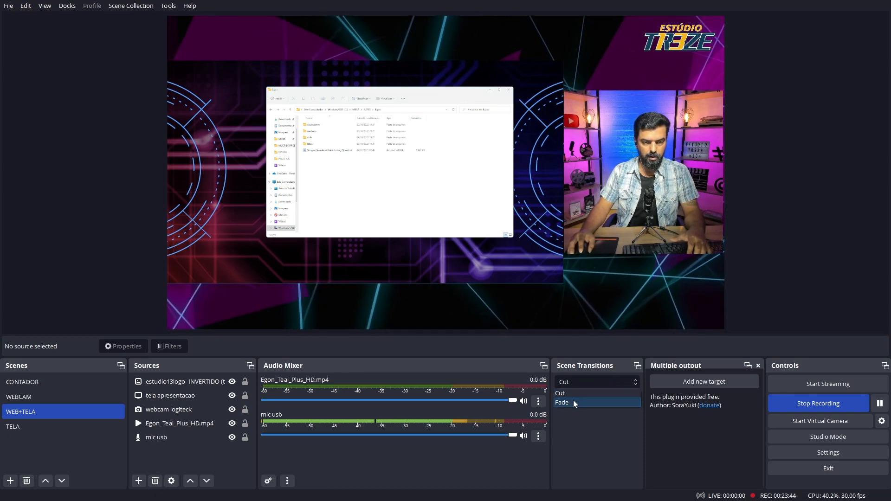
{"action": "left_click", "coordinate": [597, 396]}
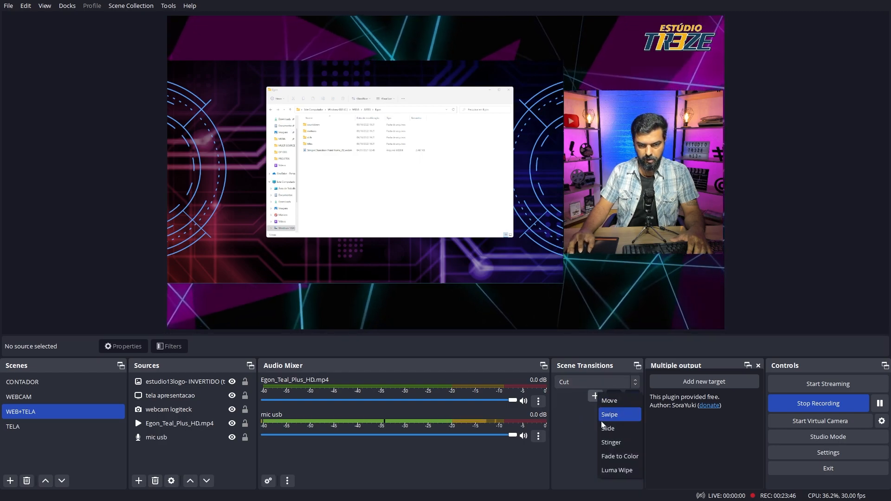
{"action": "left_click", "coordinate": [620, 441]}
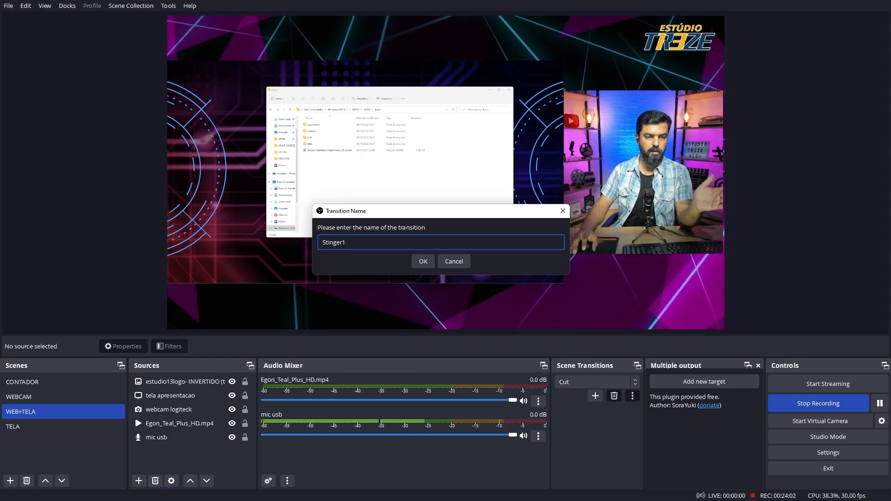
{"action": "left_click", "coordinate": [429, 261]}
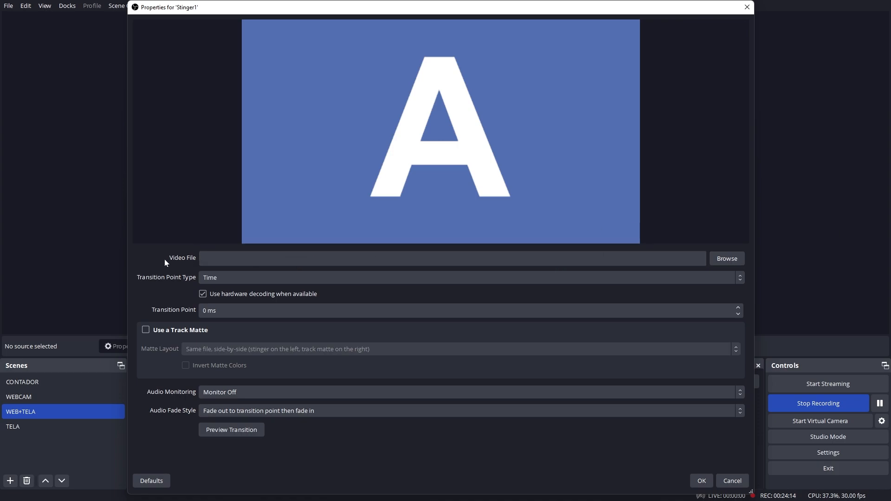
Load "Stinger (Transition Point frame_29).webm" from the Egon folder as the stinger's video and set its transition point type to Frame.
{"action": "left_click", "coordinate": [327, 259]}
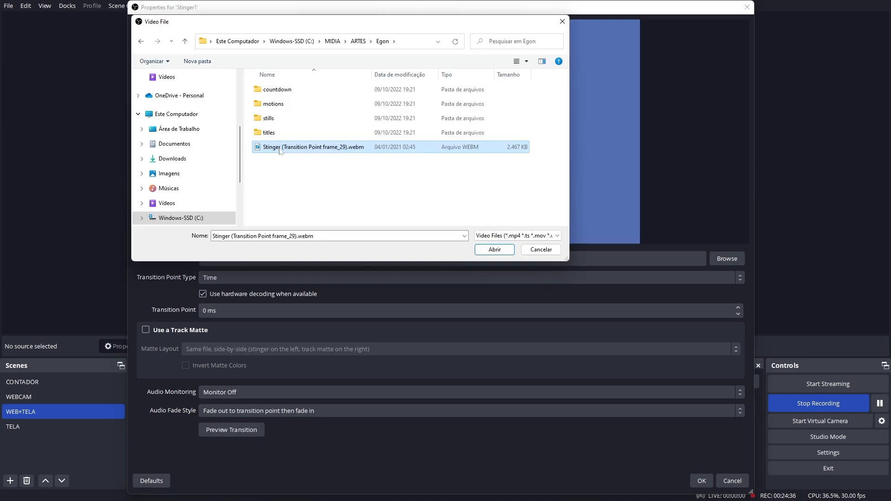
{"action": "left_click", "coordinate": [495, 250]}
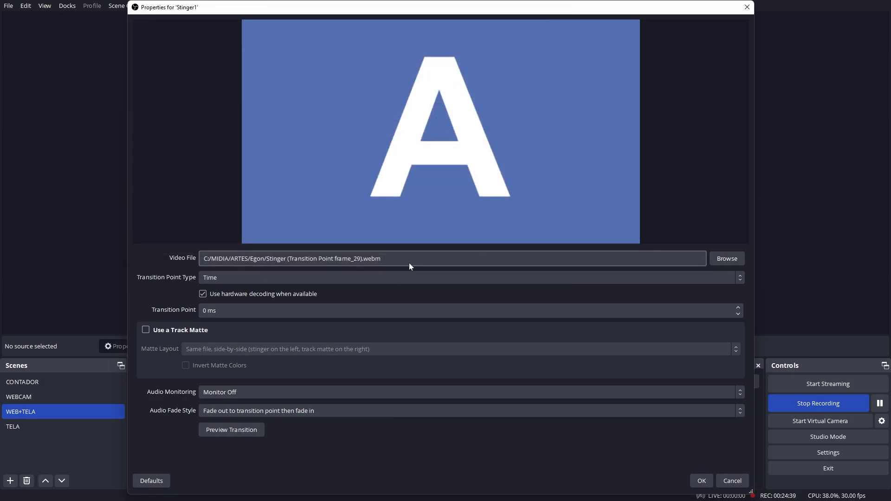
{"action": "left_click", "coordinate": [257, 279]}
{"action": "left_click", "coordinate": [214, 301]}
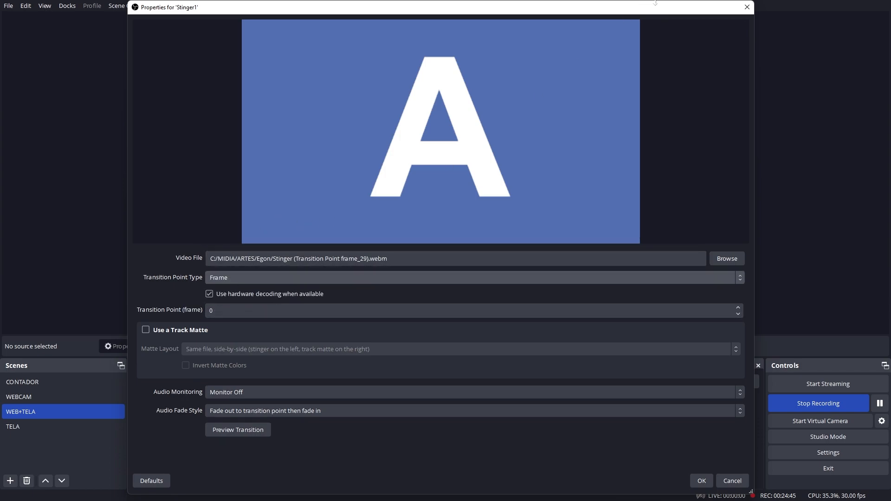
{"action": "left_click_drag", "start_coordinate": [628, 9], "coordinate": [432, 7]}
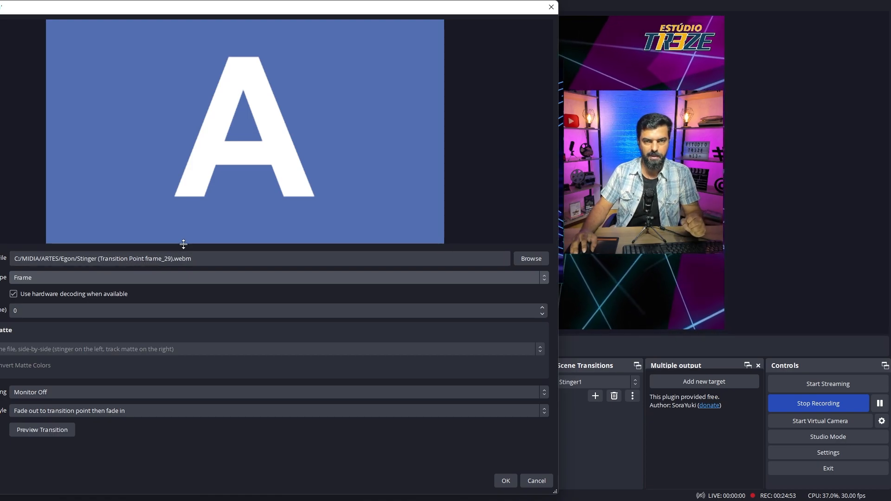
{"action": "left_click_drag", "start_coordinate": [380, 10], "coordinate": [465, 15]}
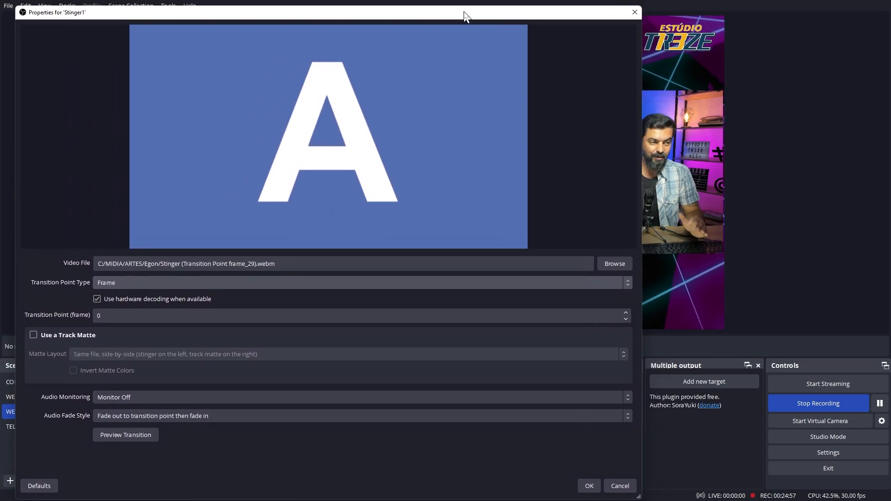
Switch the stinger's transition point type to Time, and set it back to Frame.
{"action": "left_click", "coordinate": [101, 316]}
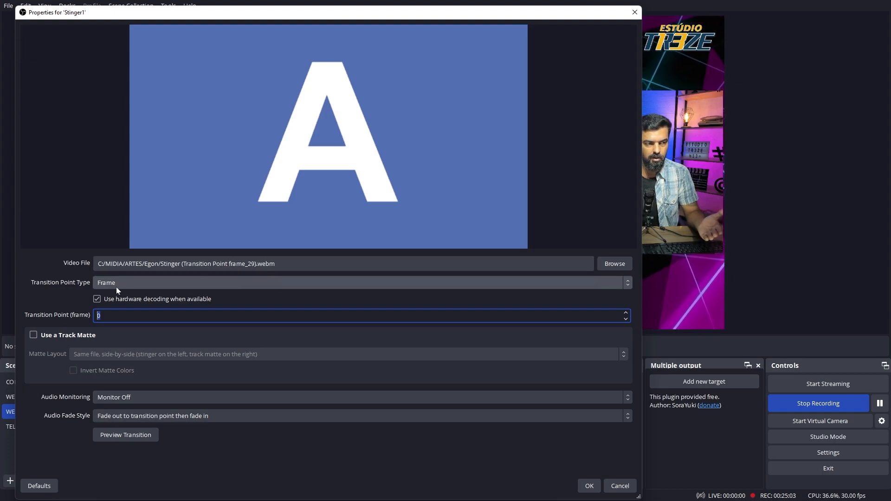
{"action": "left_click", "coordinate": [130, 282]}
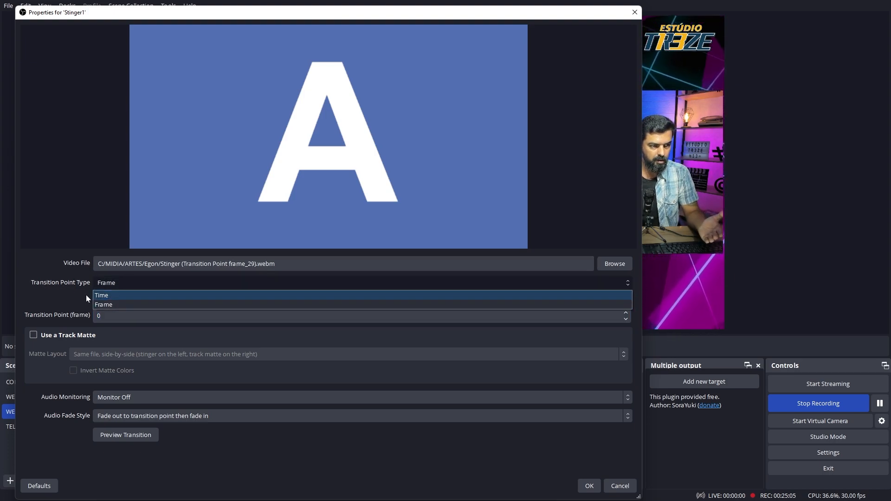
{"action": "left_click", "coordinate": [114, 294]}
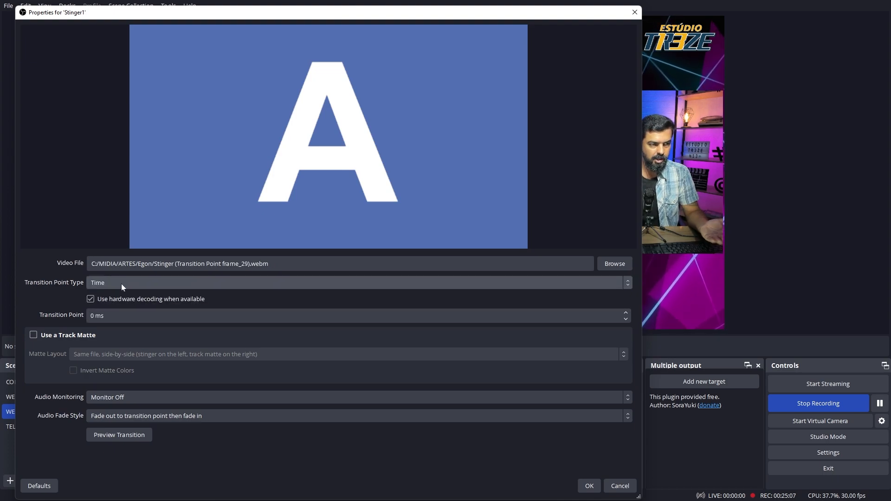
{"action": "left_click", "coordinate": [127, 282]}
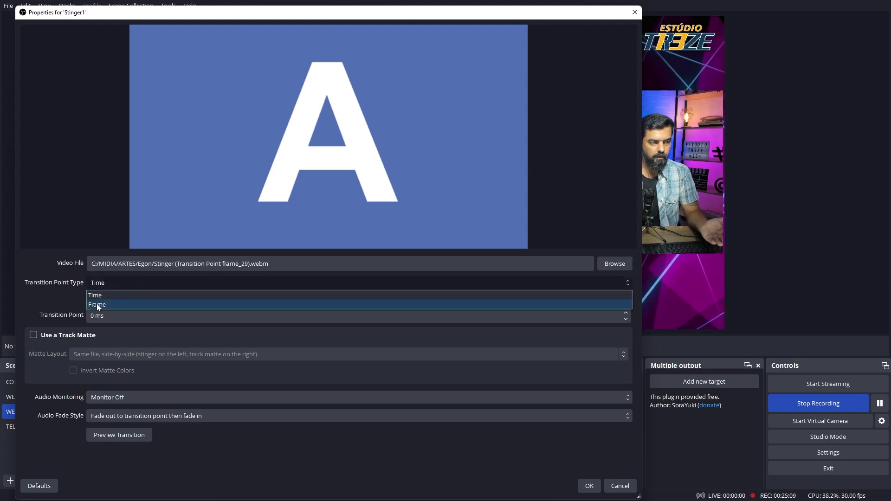
{"action": "left_click", "coordinate": [103, 305]}
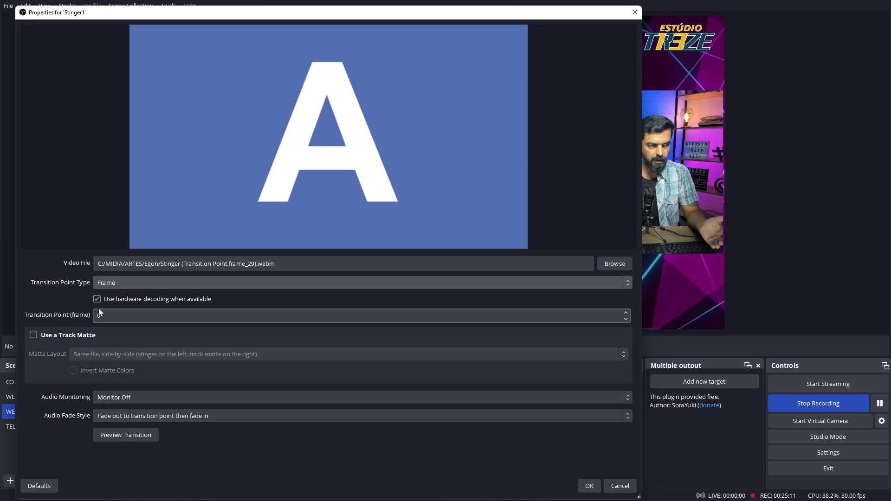
Set the stinger's transition point to frame 29, matching its file name, and confirm the transition properties.
{"action": "left_click", "coordinate": [98, 316]}
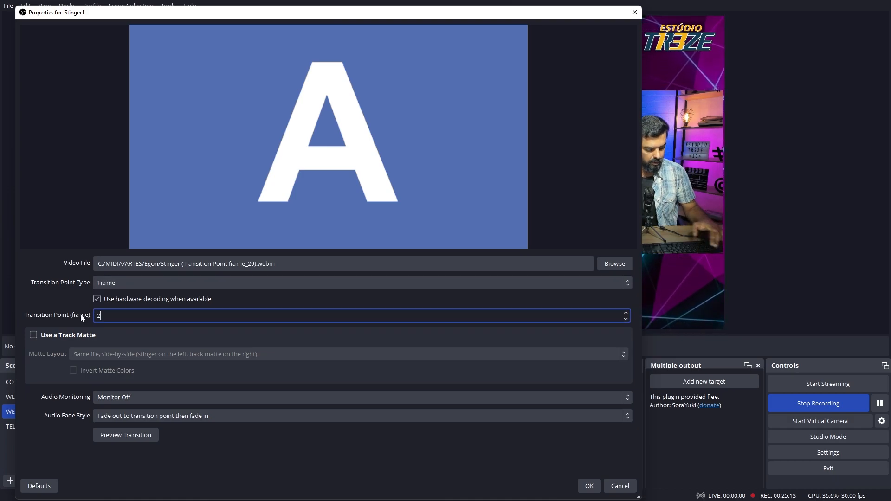
{"action": "left_click", "coordinate": [589, 487]}
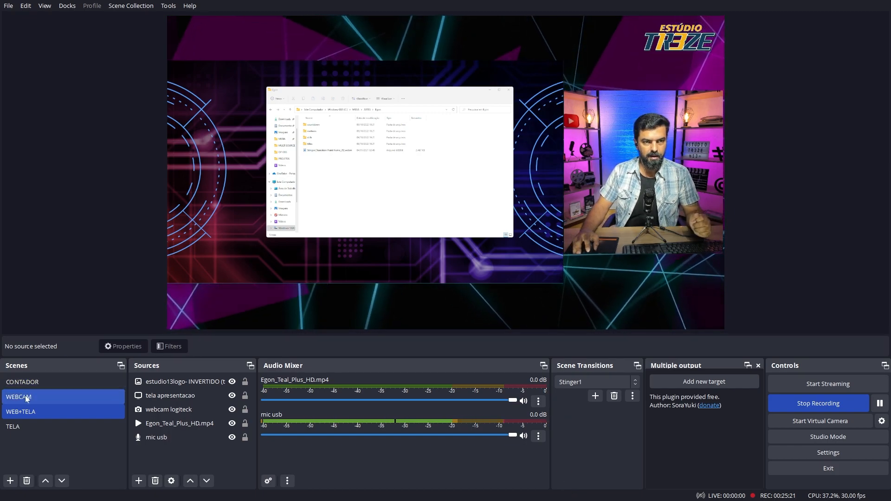
Test the stinger transition by switching between the WEBCAM, CONTADOR, WEB+TELA and TELA scenes, ending on WEB+TELA.
{"action": "left_click", "coordinate": [25, 396]}
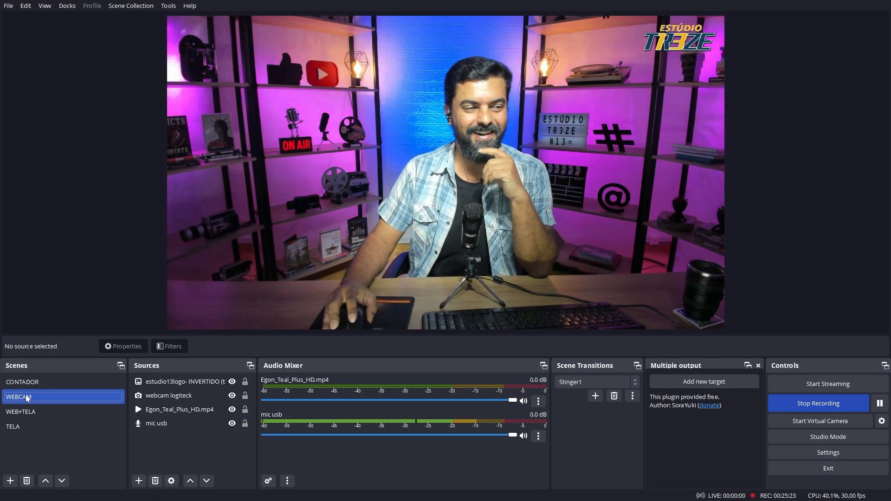
{"action": "left_click", "coordinate": [38, 381]}
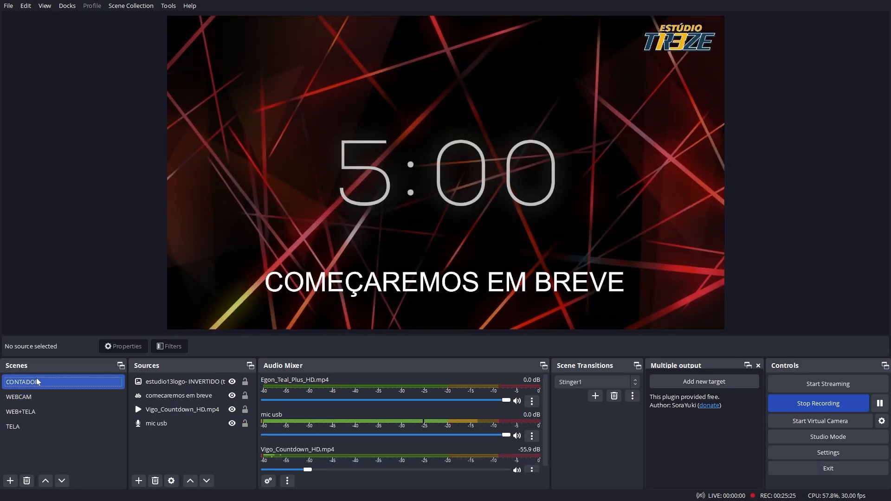
{"action": "left_click", "coordinate": [27, 396]}
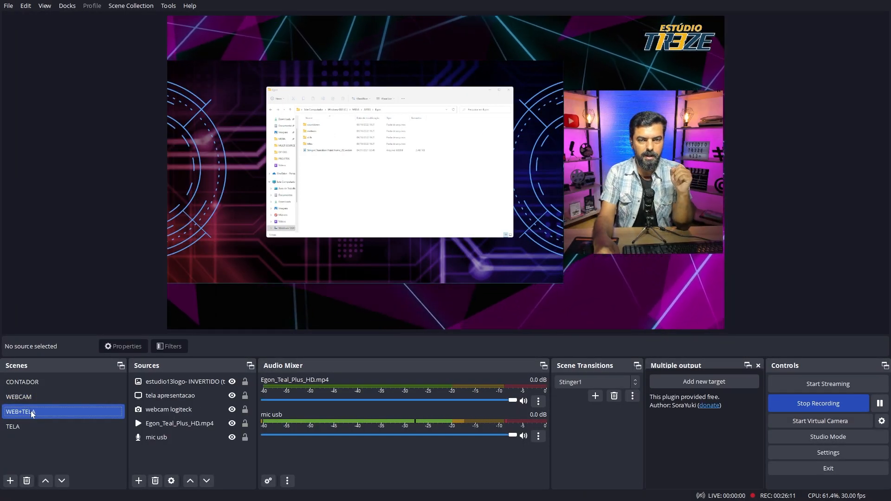
{"action": "key", "text": "Down"}
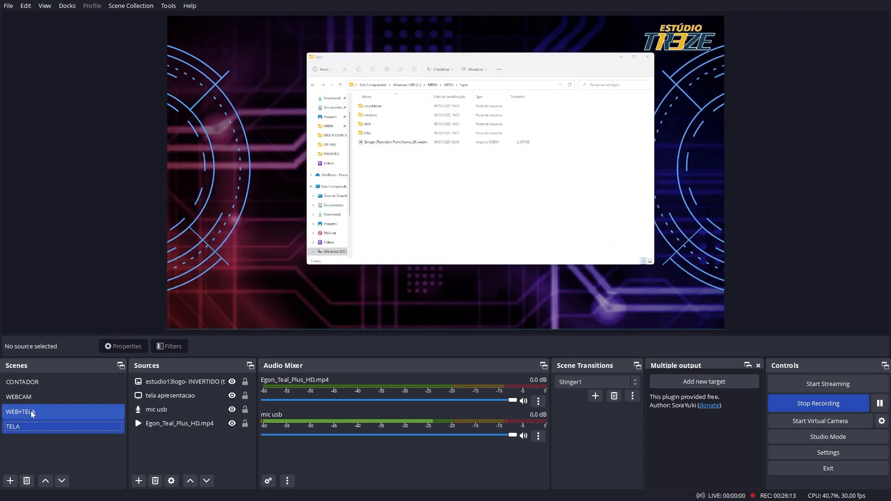
{"action": "left_click", "coordinate": [33, 415]}
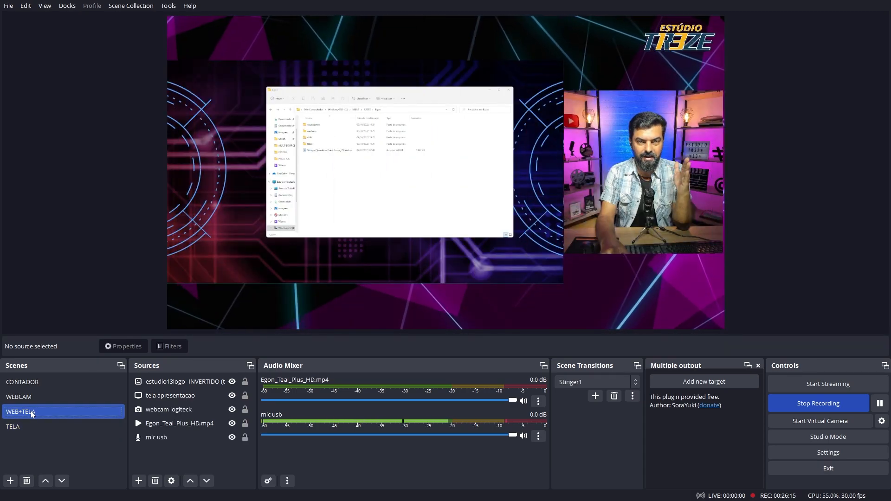
{"action": "key", "text": "Up"}
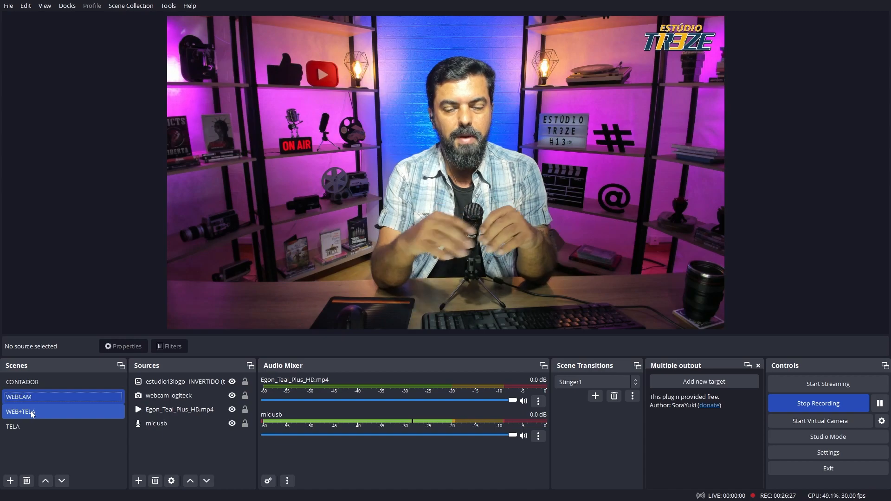
{"action": "left_click", "coordinate": [33, 415]}
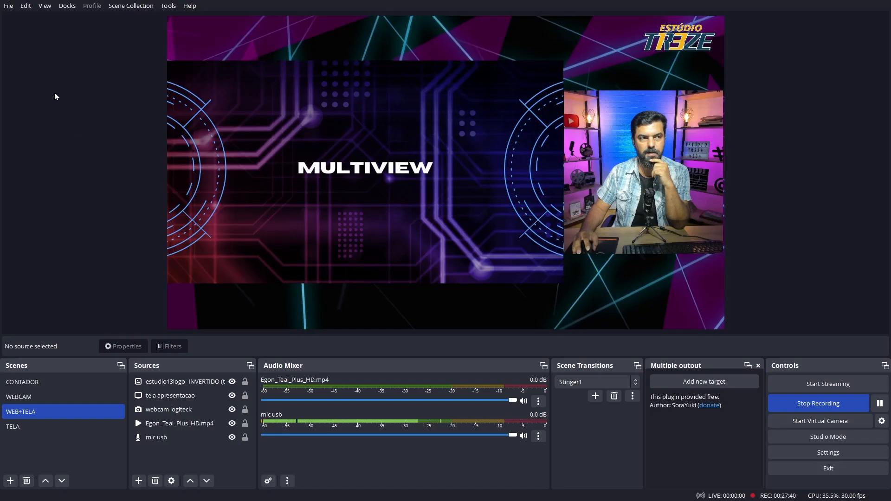
Open the fullscreen Multiview on the DELL U2422H (2) monitor.
{"action": "left_click", "coordinate": [46, 7]}
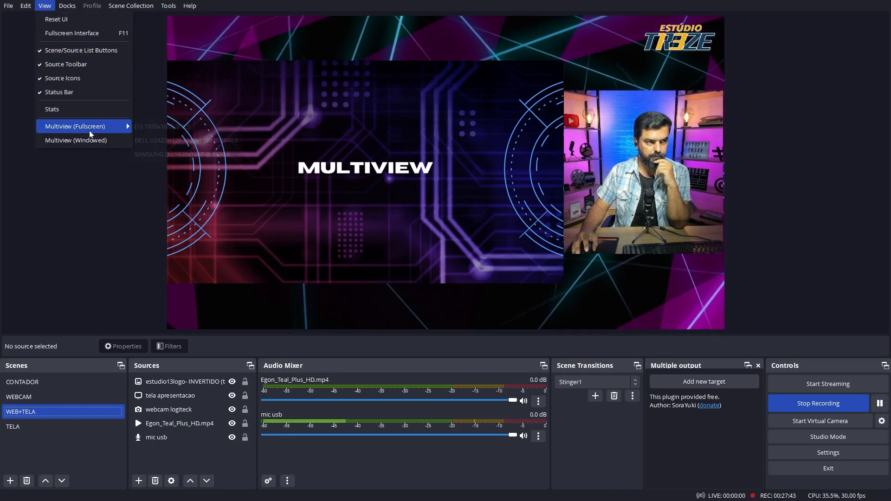
{"action": "mouse_move", "coordinate": [116, 126]}
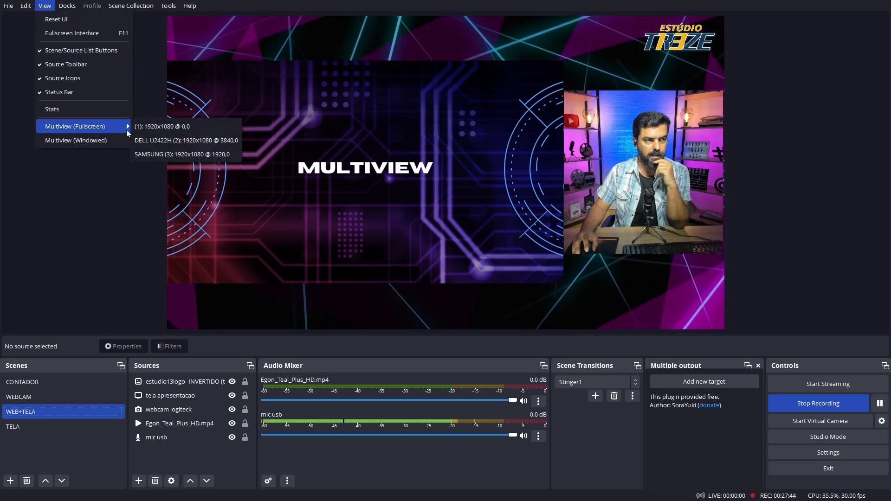
{"action": "left_click", "coordinate": [168, 144]}
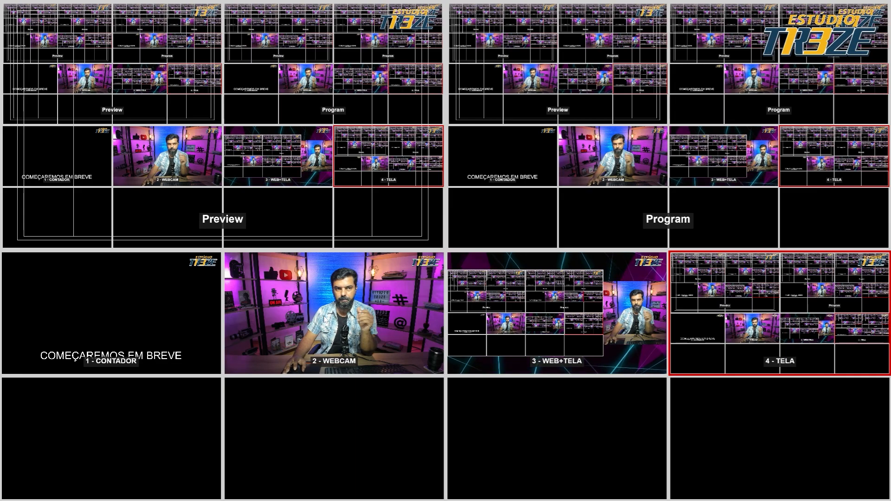
Switch scenes directly from the Multiview, trying WEBCAM, TELA and CONTADOR and ending on WEB+TELA.
{"action": "left_click", "coordinate": [326, 320]}
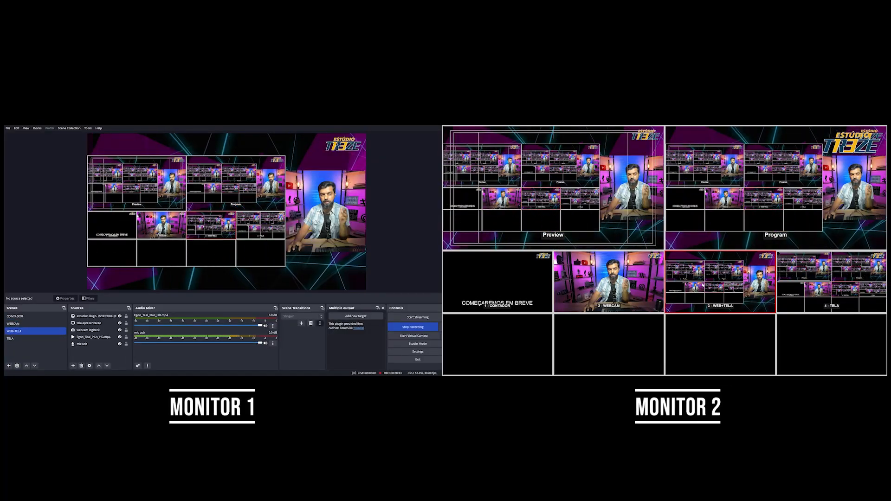
{"action": "left_click", "coordinate": [800, 282]}
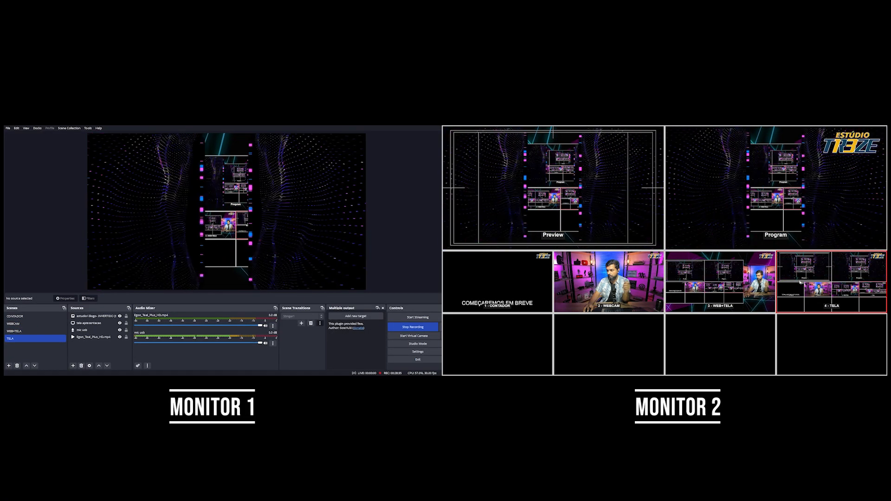
{"action": "left_click", "coordinate": [510, 288]}
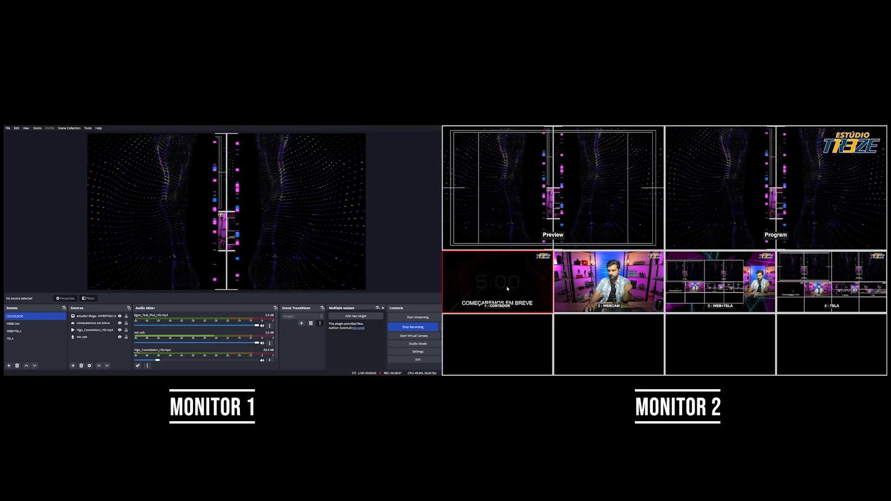
{"action": "left_click", "coordinate": [608, 284]}
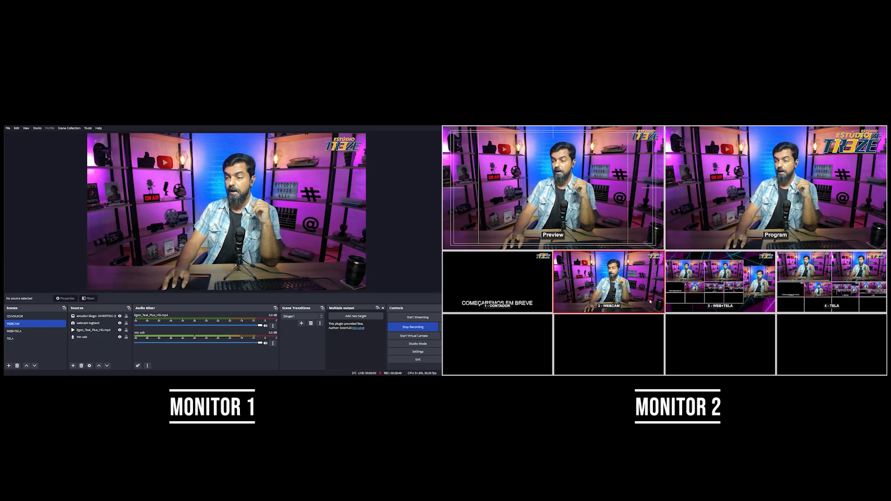
{"action": "left_click", "coordinate": [685, 293]}
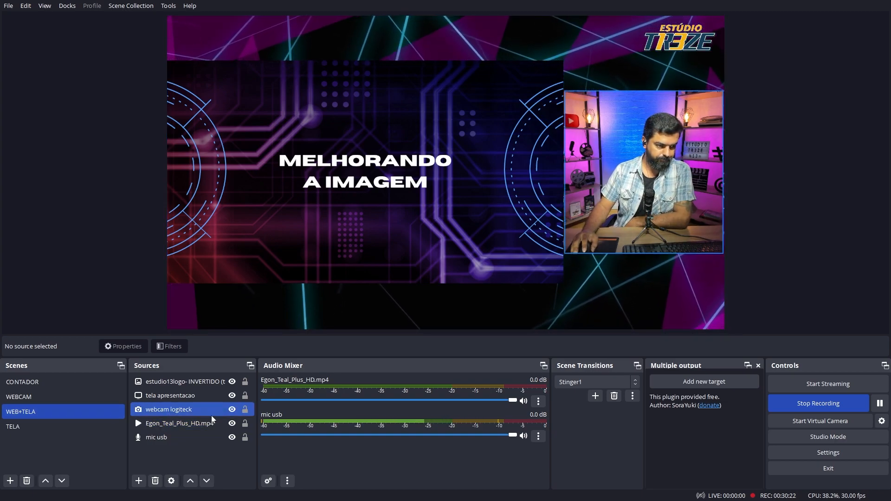
Open the video configuration of the webcam logiteck source and move its dialog clear of the camera preview.
{"action": "left_click", "coordinate": [171, 415]}
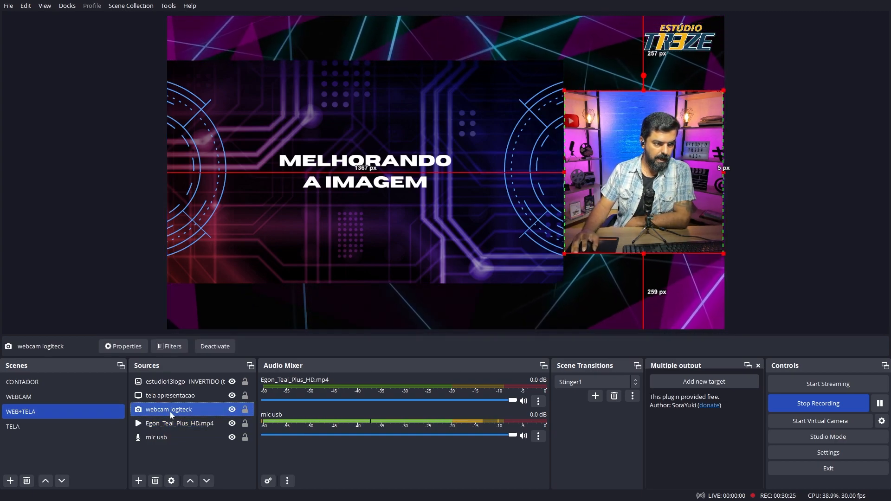
{"action": "left_click", "coordinate": [122, 346]}
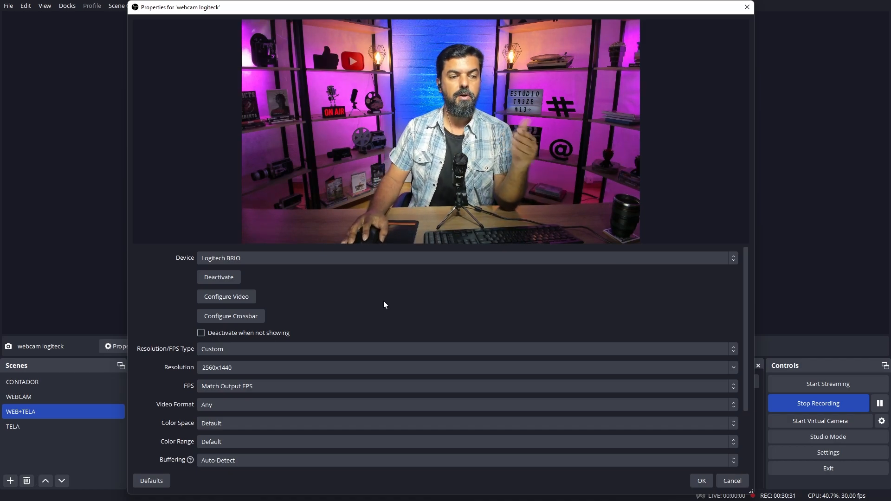
{"action": "left_click", "coordinate": [232, 296]}
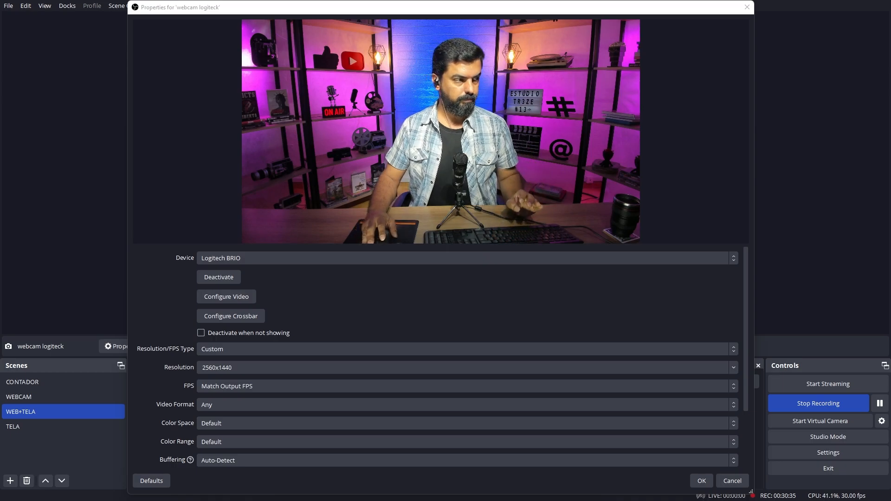
{"action": "left_click_drag", "start_coordinate": [890, 193], "coordinate": [624, 213]}
{"action": "left_click_drag", "start_coordinate": [623, 217], "coordinate": [774, 133]}
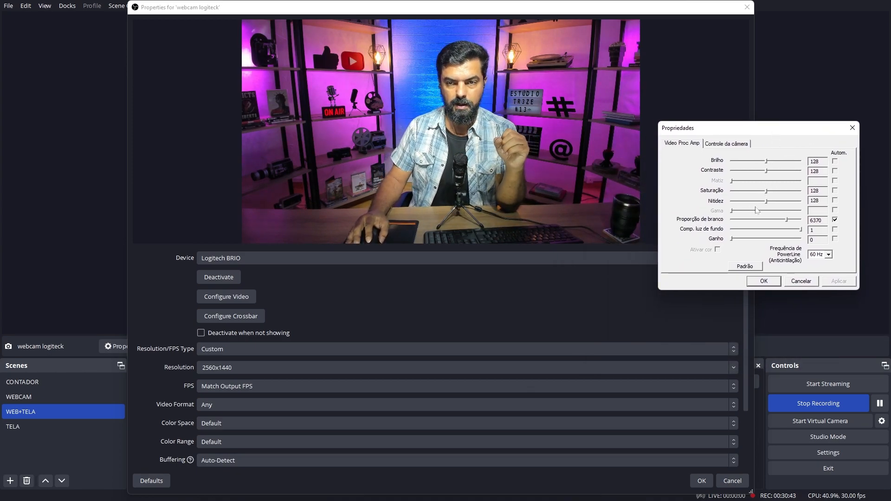
Set the webcam's brightness to 125 and its white balance to 5920 with automatic adjustment off, trying extreme values along the way.
{"action": "left_click_drag", "start_coordinate": [767, 161], "coordinate": [786, 162]}
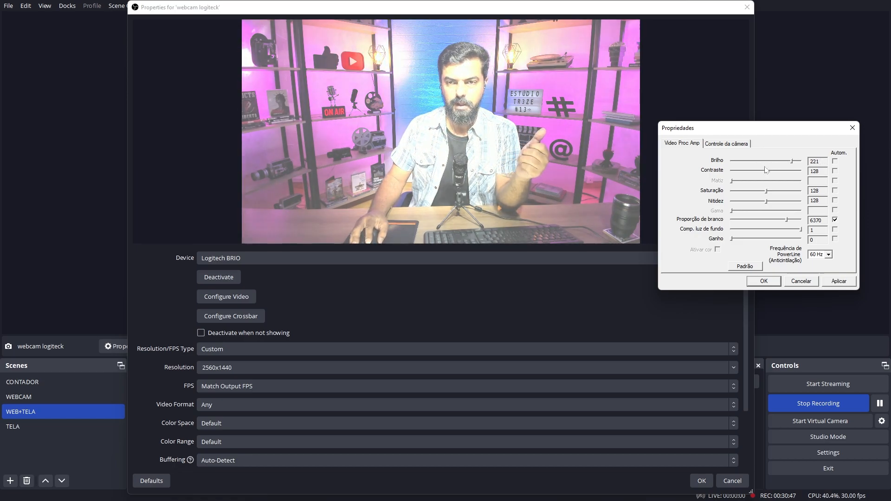
{"action": "mouse_move", "coordinate": [767, 166]}
{"action": "left_mouse_down"}
{"action": "mouse_move", "coordinate": [759, 166]}
{"action": "mouse_move", "coordinate": [793, 162]}
{"action": "mouse_move", "coordinate": [762, 166]}
{"action": "left_mouse_up"}
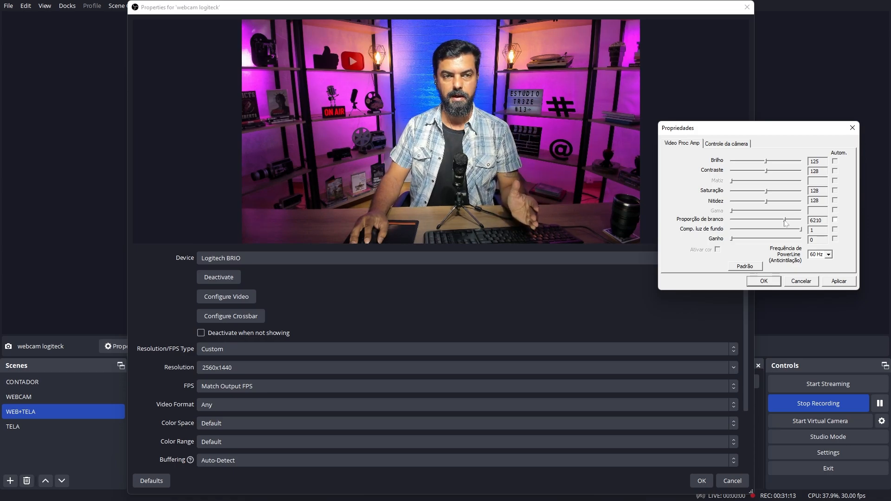
{"action": "mouse_move", "coordinate": [784, 223]}
{"action": "left_mouse_down"}
{"action": "mouse_move", "coordinate": [695, 223]}
{"action": "mouse_move", "coordinate": [798, 225]}
{"action": "mouse_move", "coordinate": [785, 225]}
{"action": "left_mouse_up"}
{"action": "left_click_drag", "start_coordinate": [723, 222], "coordinate": [839, 212]}
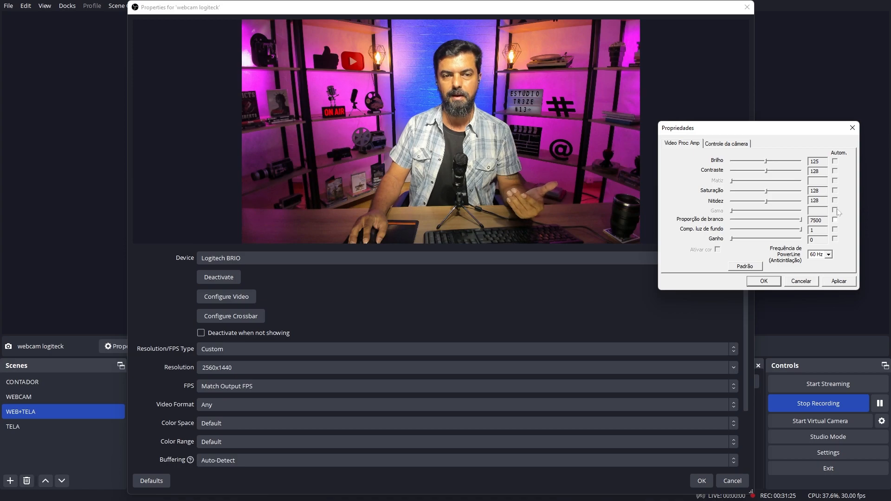
{"action": "left_click_drag", "start_coordinate": [801, 220], "coordinate": [777, 223]}
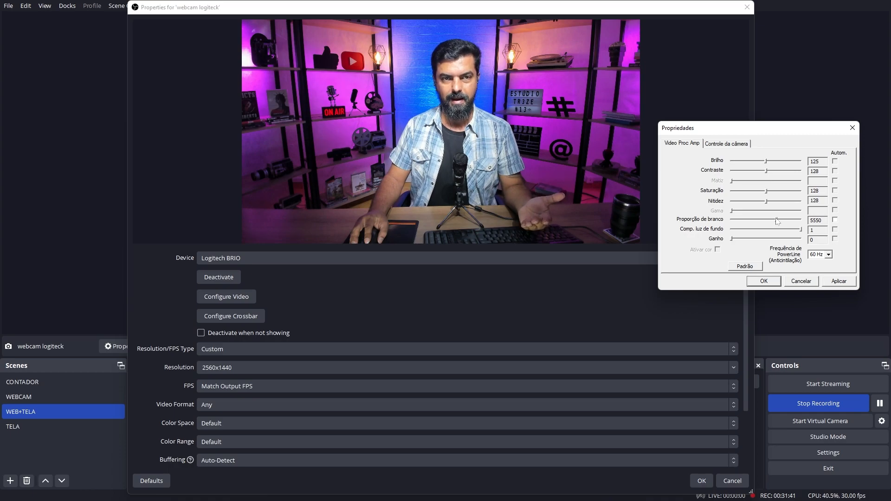
{"action": "double_click", "coordinate": [816, 220]}
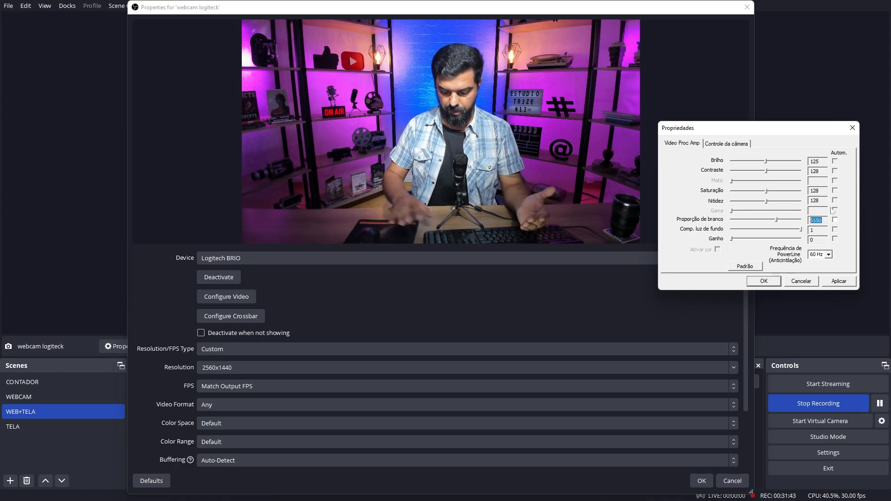
{"action": "left_click_drag", "start_coordinate": [777, 224], "coordinate": [782, 224]}
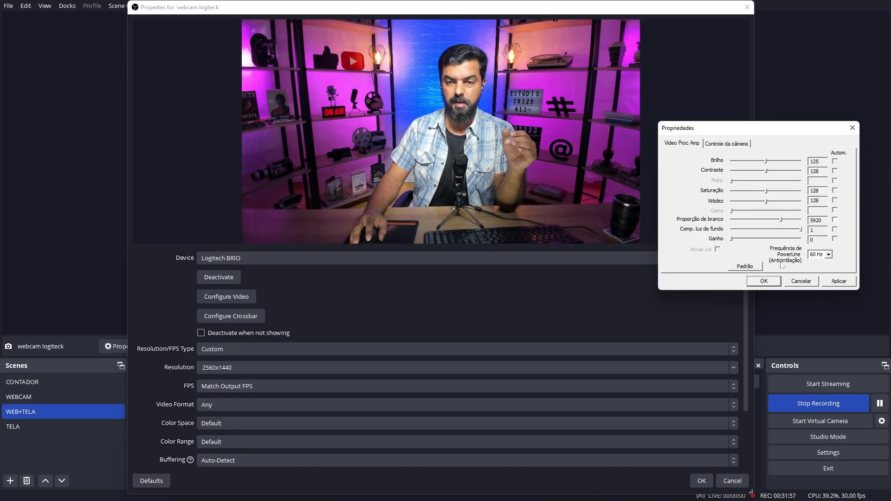
Try the webcam's gain at 153 and bring it back to 0.
{"action": "left_click_drag", "start_coordinate": [733, 239], "coordinate": [773, 239]}
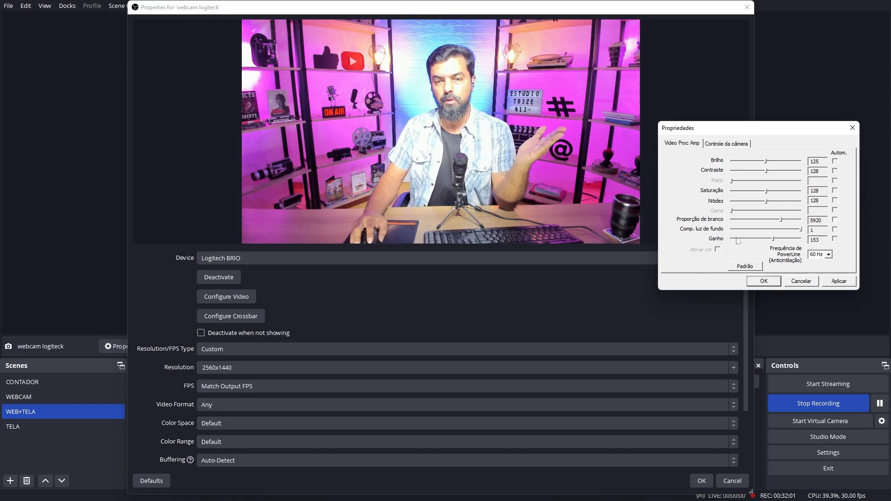
{"action": "left_click_drag", "start_coordinate": [773, 239], "coordinate": [737, 240]}
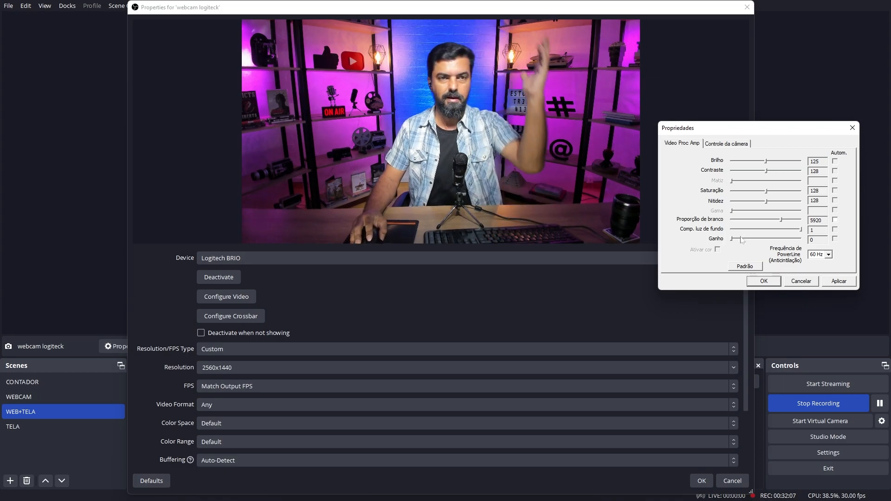
{"action": "left_click_drag", "start_coordinate": [741, 239], "coordinate": [732, 240]}
Try the zoom in the webcam's camera controls, keep it at 100, and apply and confirm the video settings.
{"action": "left_click", "coordinate": [738, 144]}
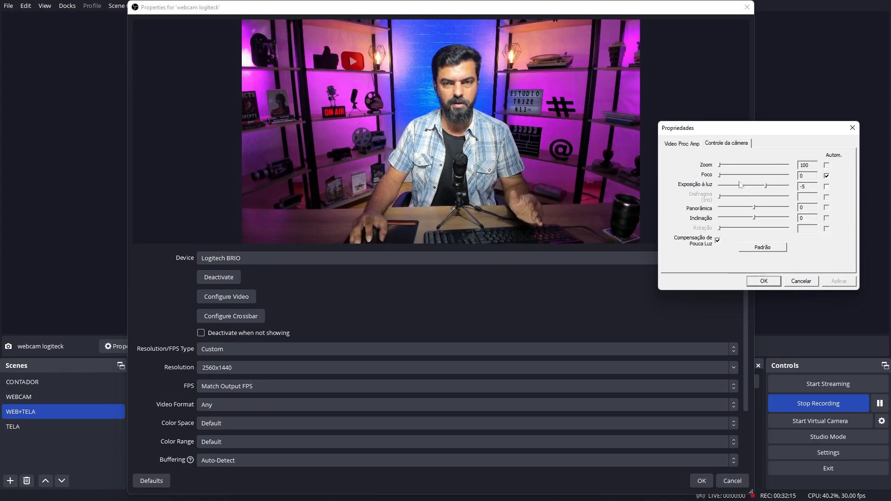
{"action": "left_click_drag", "start_coordinate": [720, 166], "coordinate": [663, 171]}
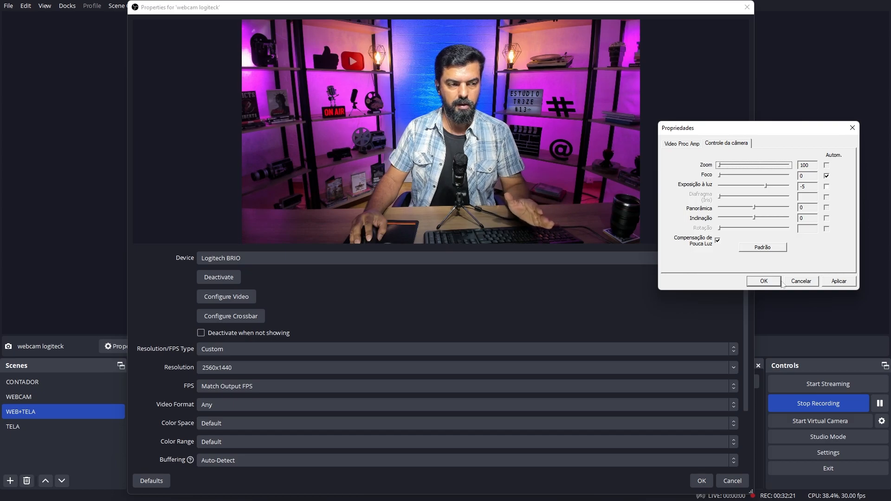
{"action": "left_click", "coordinate": [831, 282]}
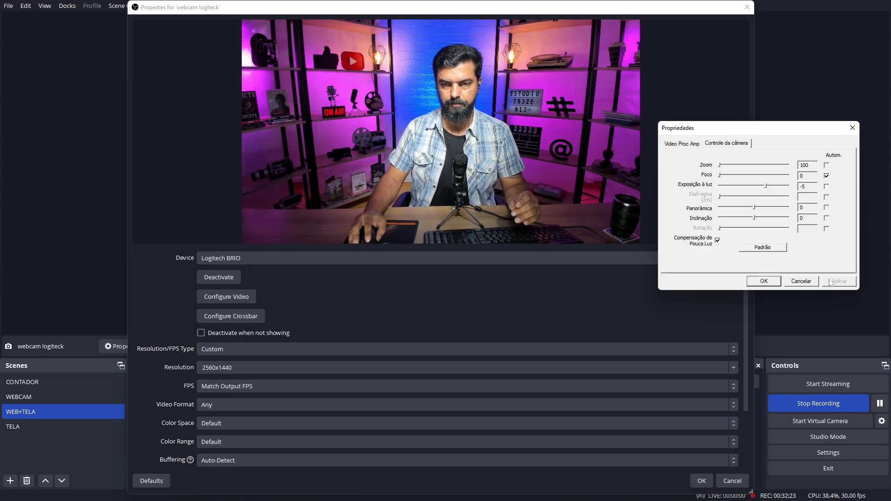
{"action": "left_click", "coordinate": [765, 280]}
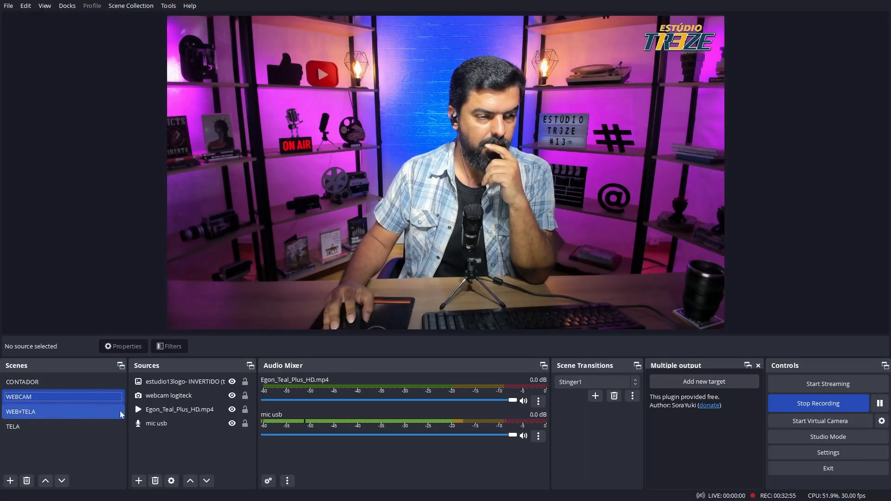
Add a Color Correction effect filter with its default name to the webcam logiteck source in the WEBCAM scene.
{"action": "left_click", "coordinate": [180, 405]}
{"action": "left_click", "coordinate": [170, 397]}
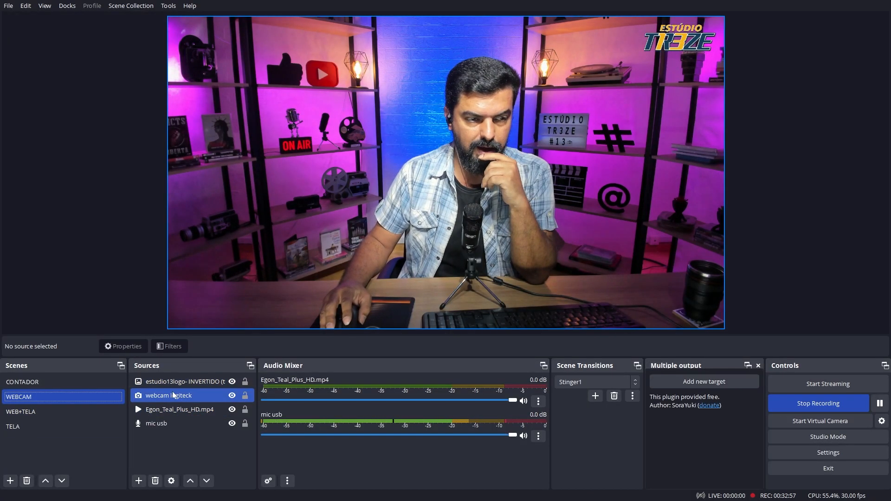
{"action": "right_click", "coordinate": [170, 398]}
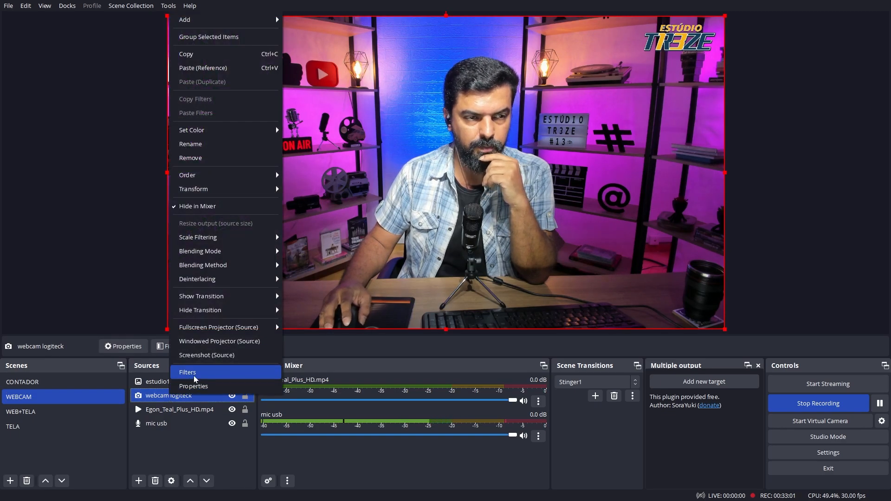
{"action": "left_click", "coordinate": [193, 375]}
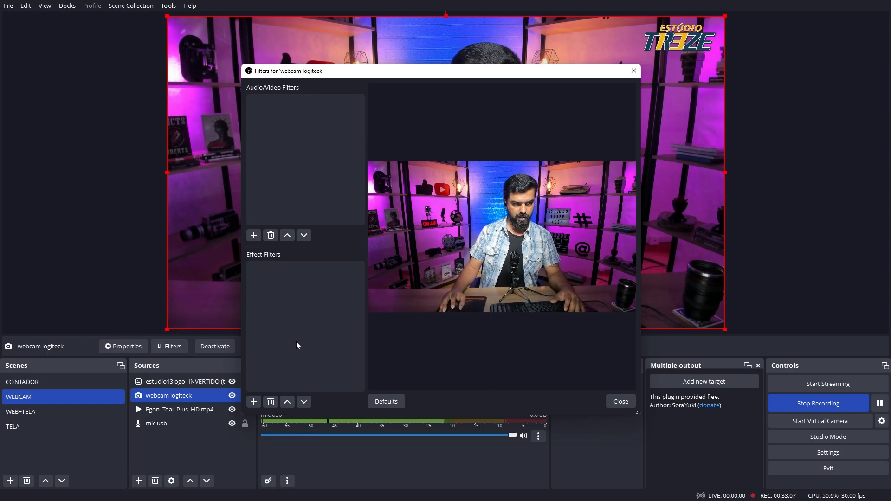
{"action": "left_click", "coordinate": [254, 402]}
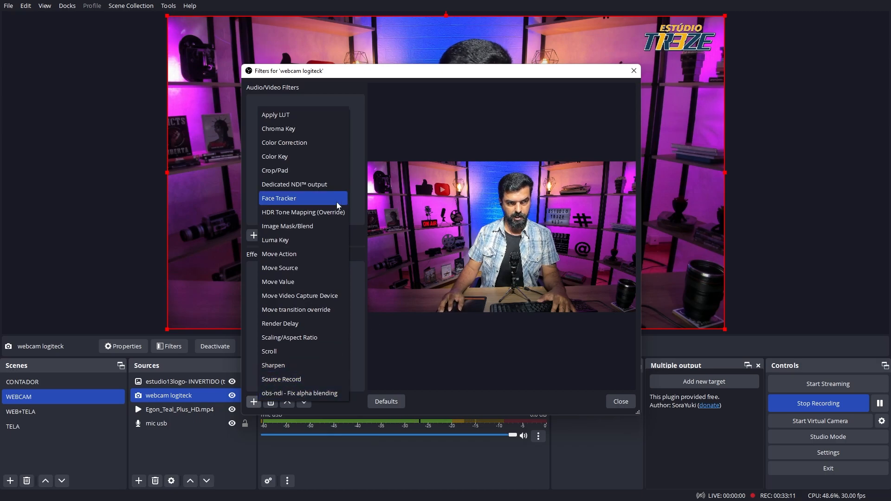
{"action": "left_click", "coordinate": [284, 142]}
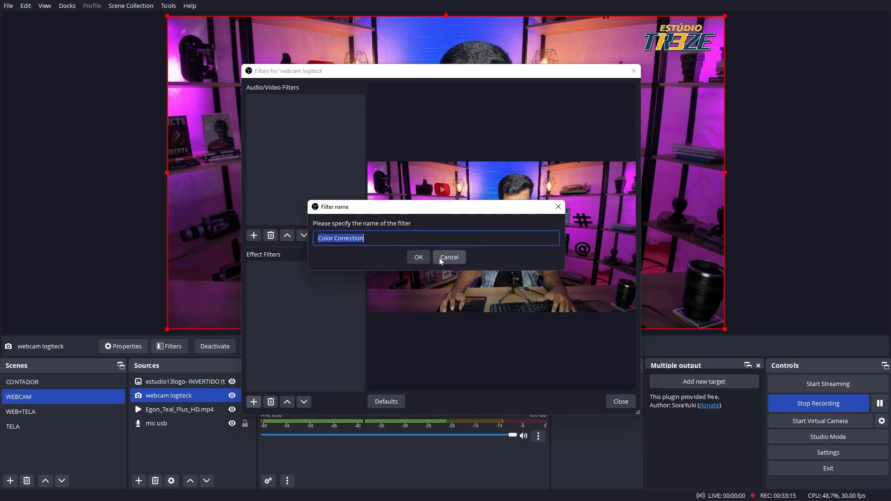
{"action": "left_click", "coordinate": [436, 257]}
Try gamma 0.04, contrast -0.01, brightness 0.0027 and saturation -0.28 in the Color Correction filter, and restore its defaults.
{"action": "left_click", "coordinate": [507, 199]}
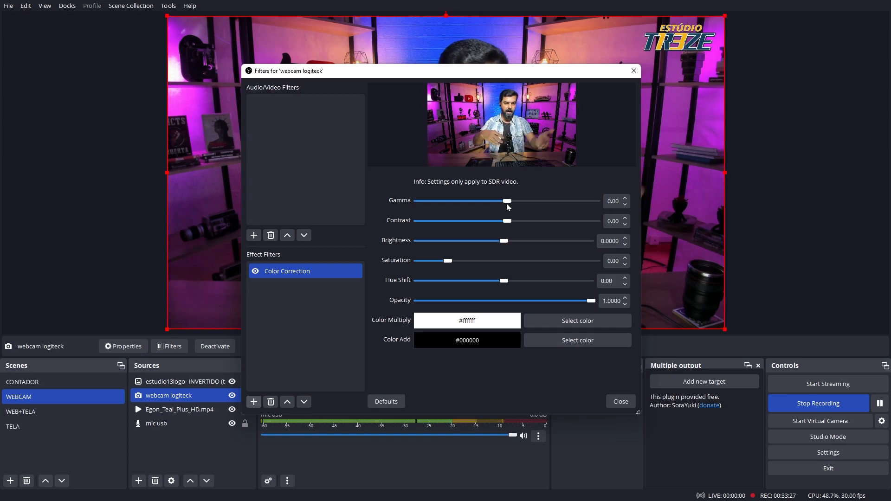
{"action": "mouse_move", "coordinate": [508, 201]}
{"action": "left_mouse_down"}
{"action": "mouse_move", "coordinate": [492, 201]}
{"action": "mouse_move", "coordinate": [595, 201]}
{"action": "mouse_move", "coordinate": [513, 204]}
{"action": "mouse_move", "coordinate": [510, 212]}
{"action": "left_mouse_up"}
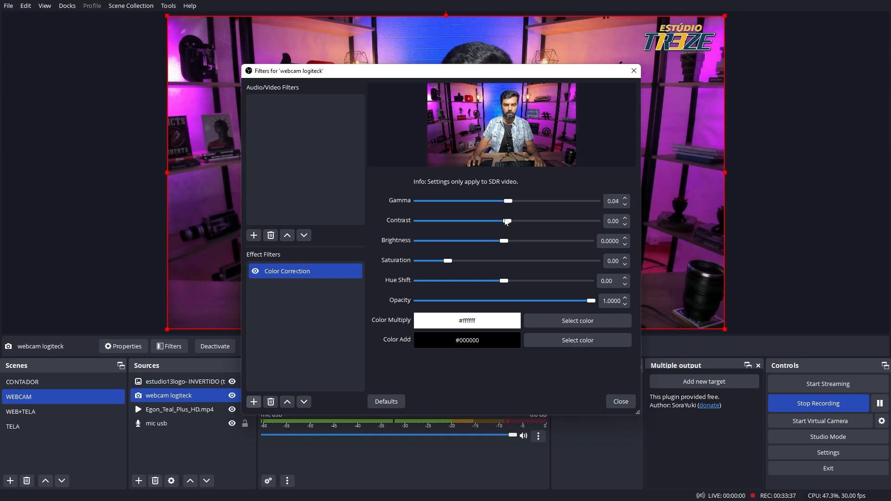
{"action": "left_click_drag", "start_coordinate": [510, 222], "coordinate": [504, 242]}
{"action": "mouse_move", "coordinate": [448, 261]}
{"action": "left_mouse_down"}
{"action": "mouse_move", "coordinate": [526, 261]}
{"action": "mouse_move", "coordinate": [444, 261]}
{"action": "left_mouse_up"}
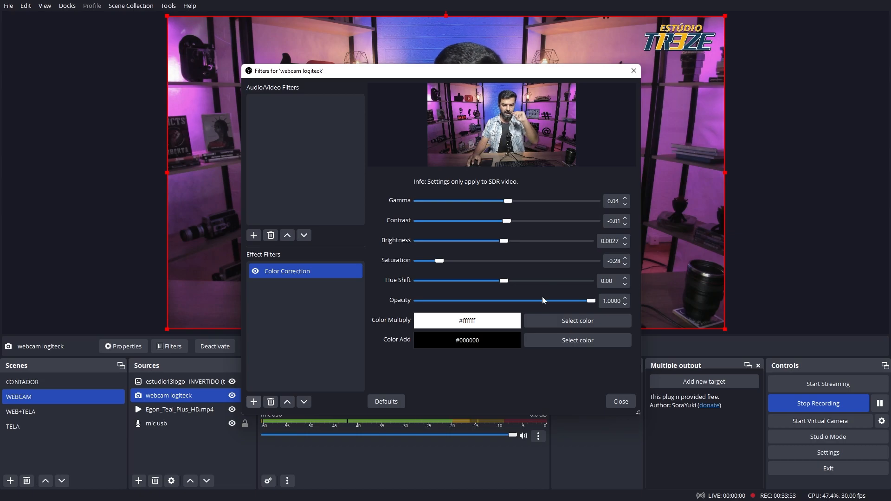
{"action": "left_click", "coordinate": [383, 403]}
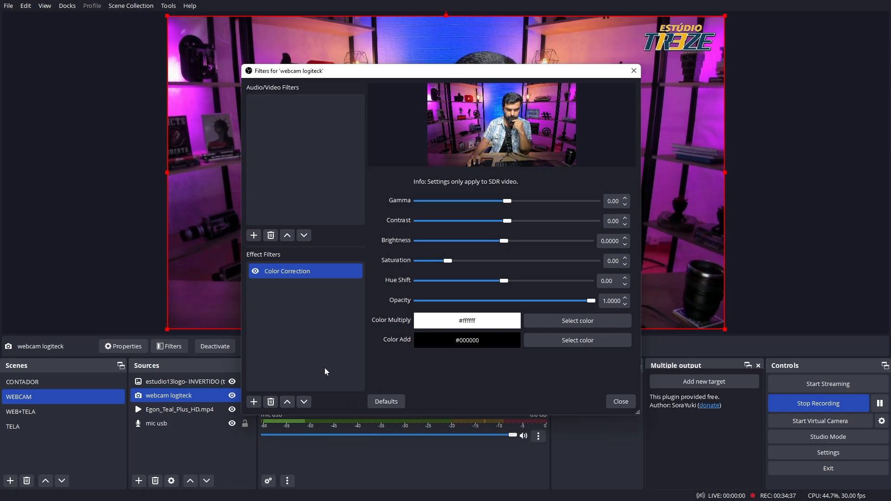
Add a Sharpen effect filter with its default name to the webcam logiteck source.
{"action": "left_click", "coordinate": [250, 403]}
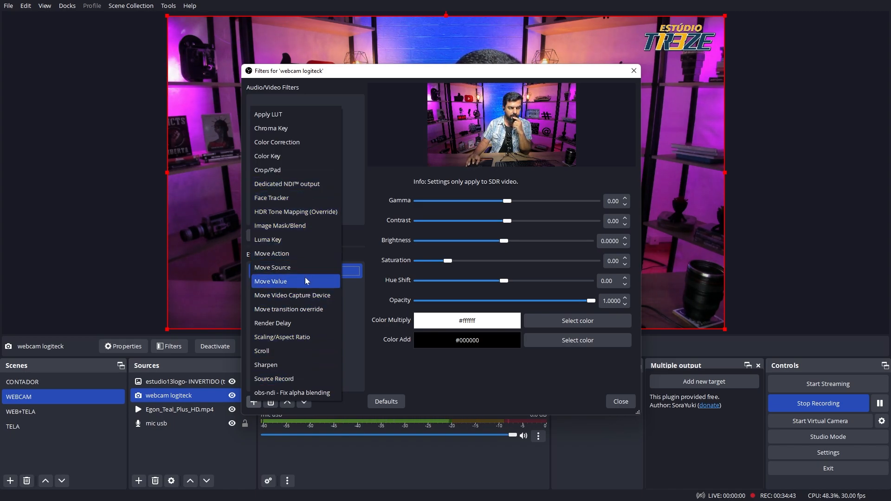
{"action": "left_click", "coordinate": [295, 374]}
{"action": "left_click", "coordinate": [418, 257]}
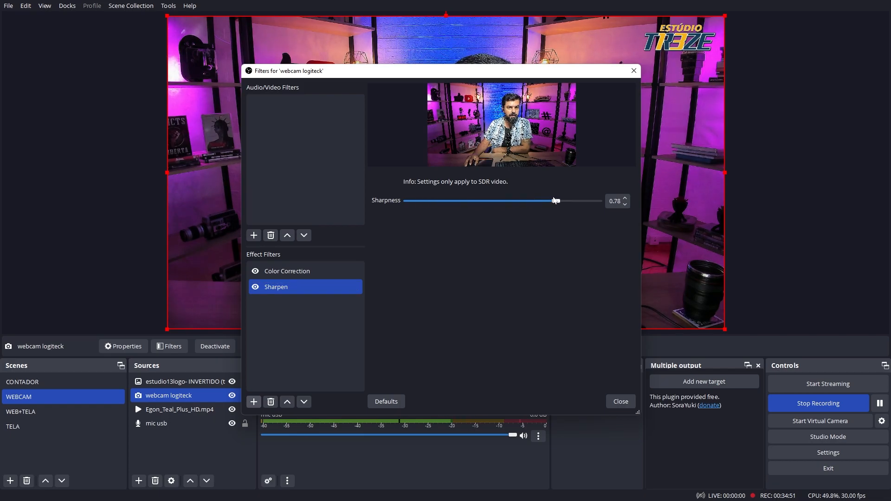
Set the Sharpen filter's sharpness to 0.08, trying 1.00 and 0.02 along the way with the dialog moved clear of the preview.
{"action": "left_click_drag", "start_coordinate": [512, 70], "coordinate": [196, 66]}
{"action": "left_click_drag", "start_coordinate": [243, 200], "coordinate": [287, 204]}
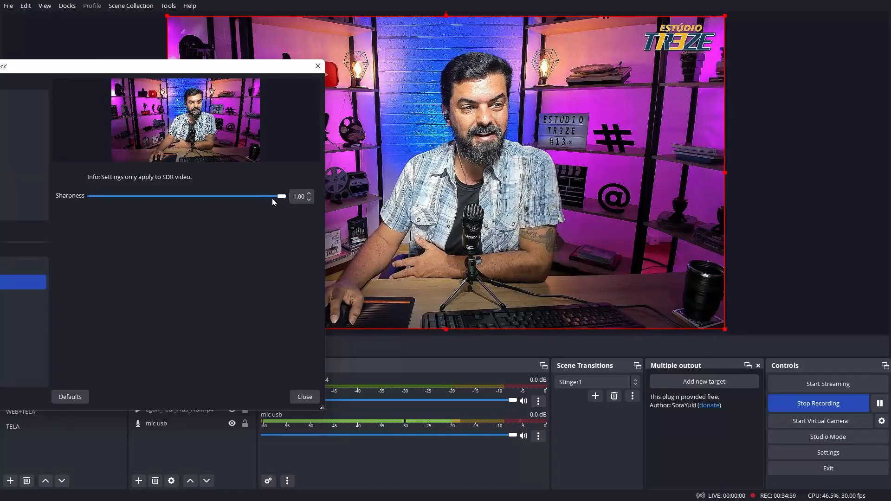
{"action": "left_click_drag", "start_coordinate": [281, 197], "coordinate": [94, 199]}
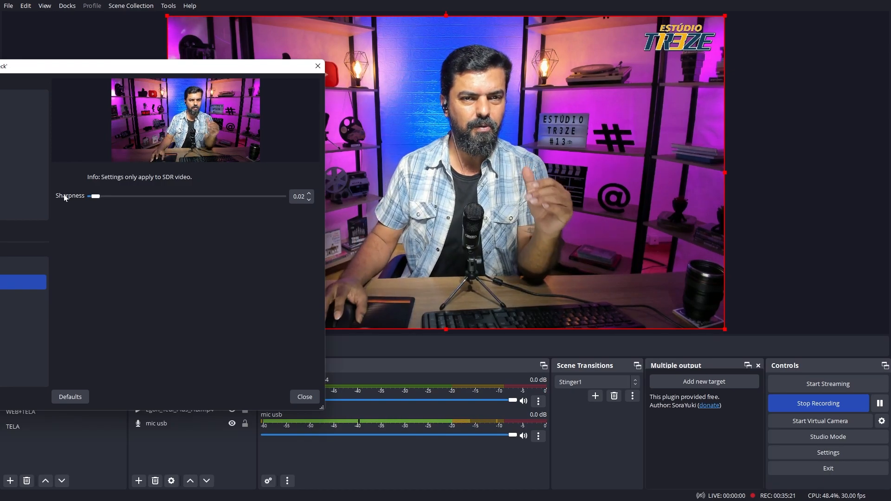
{"action": "left_click_drag", "start_coordinate": [95, 197], "coordinate": [97, 199]}
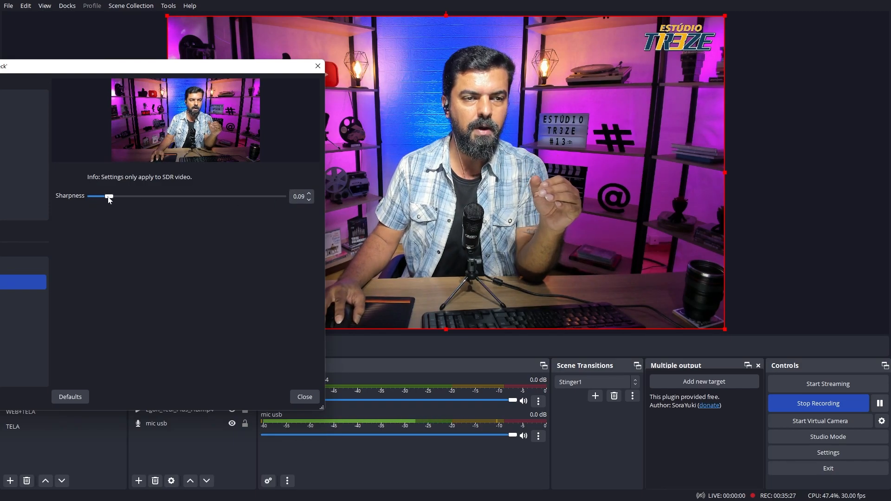
{"action": "mouse_move", "coordinate": [112, 199]}
{"action": "left_mouse_down"}
{"action": "mouse_move", "coordinate": [287, 187]}
{"action": "mouse_move", "coordinate": [99, 200]}
{"action": "mouse_move", "coordinate": [107, 200]}
{"action": "left_mouse_up"}
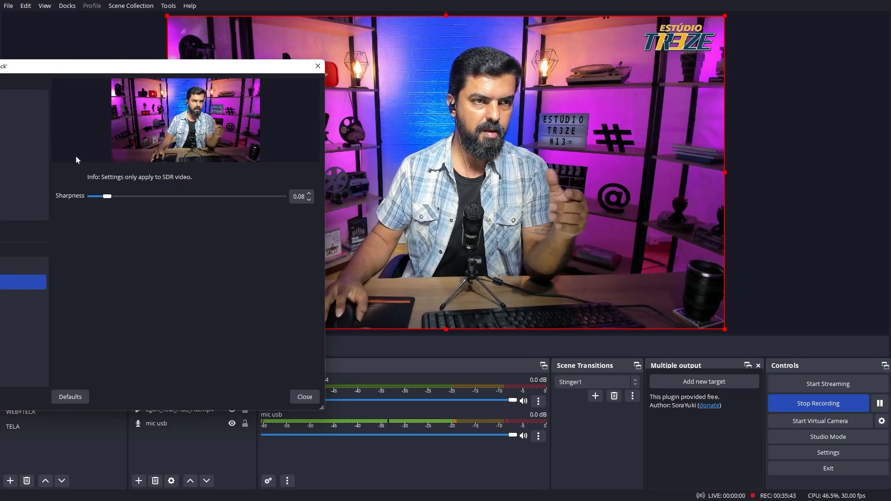
{"action": "left_click_drag", "start_coordinate": [180, 67], "coordinate": [403, 57]}
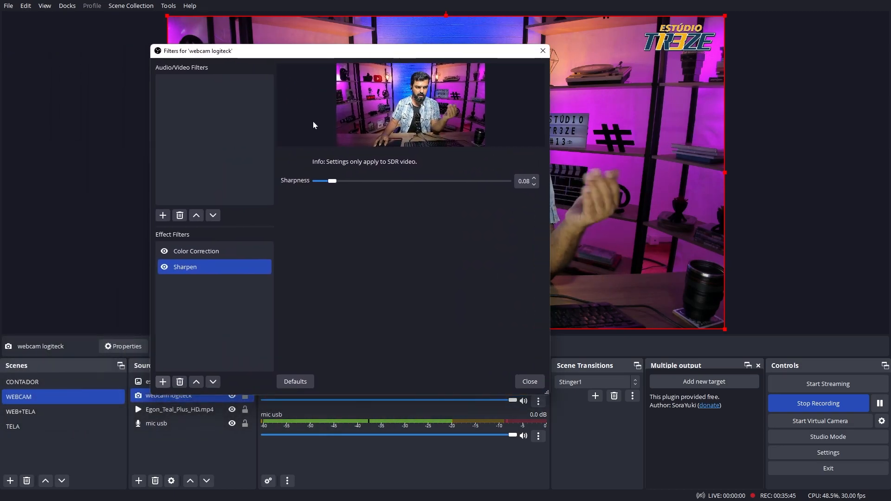
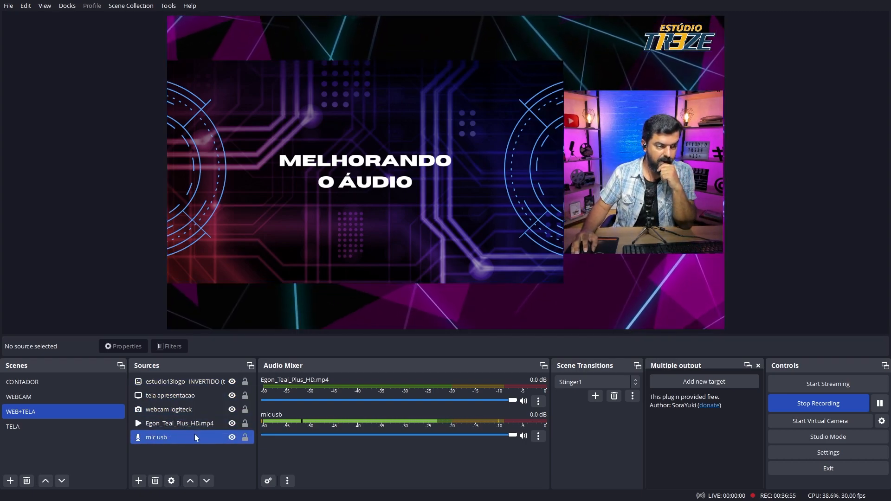
Add a Noise Suppression filter to the mic usb source in the WEB+TELA scene, using the RNNoise method.
{"action": "left_click", "coordinate": [158, 439]}
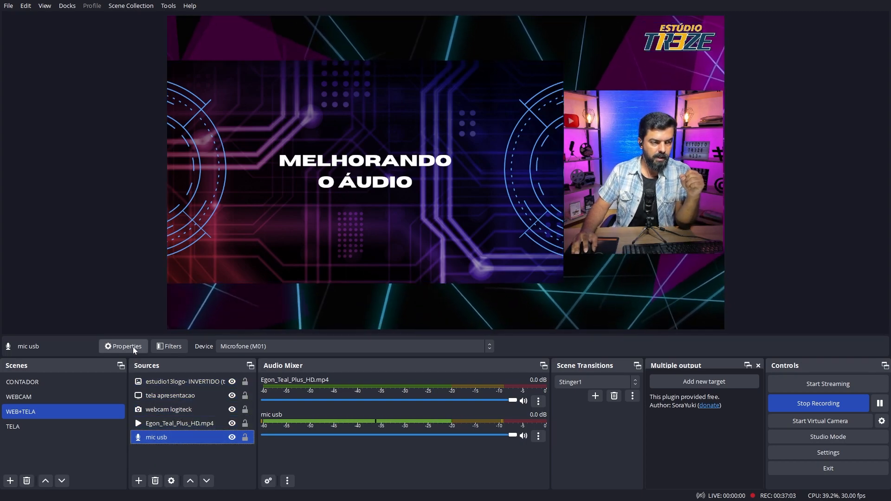
{"action": "left_click", "coordinate": [169, 347]}
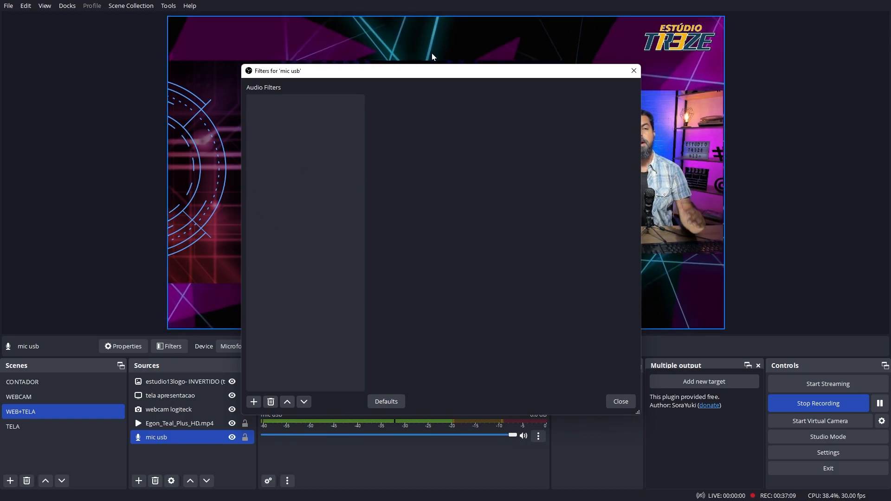
{"action": "left_click_drag", "start_coordinate": [447, 74], "coordinate": [246, 32]}
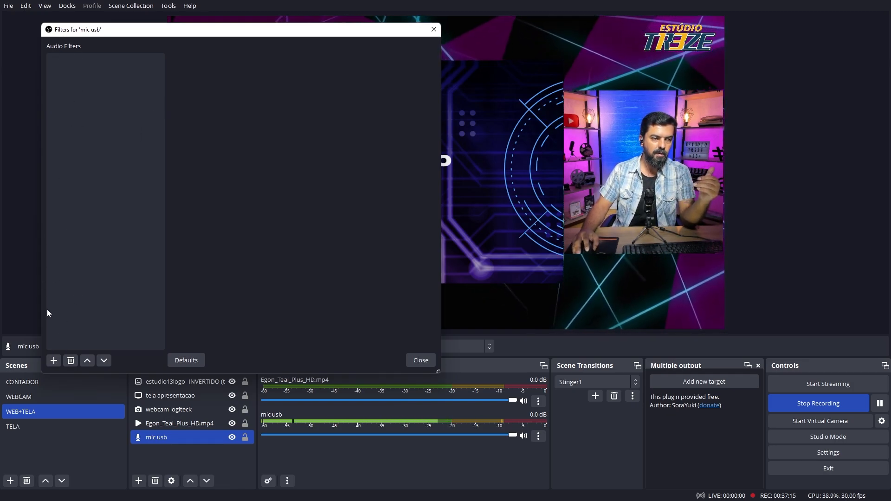
{"action": "left_click", "coordinate": [54, 362]}
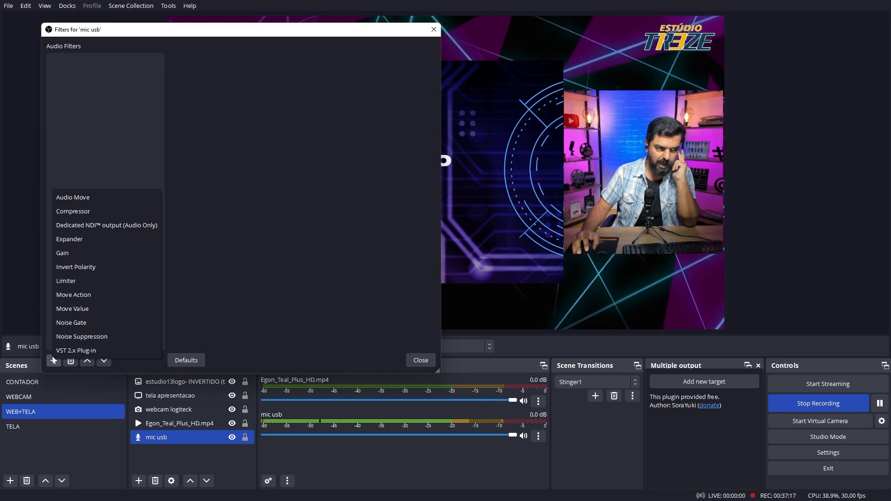
{"action": "left_click", "coordinate": [98, 337]}
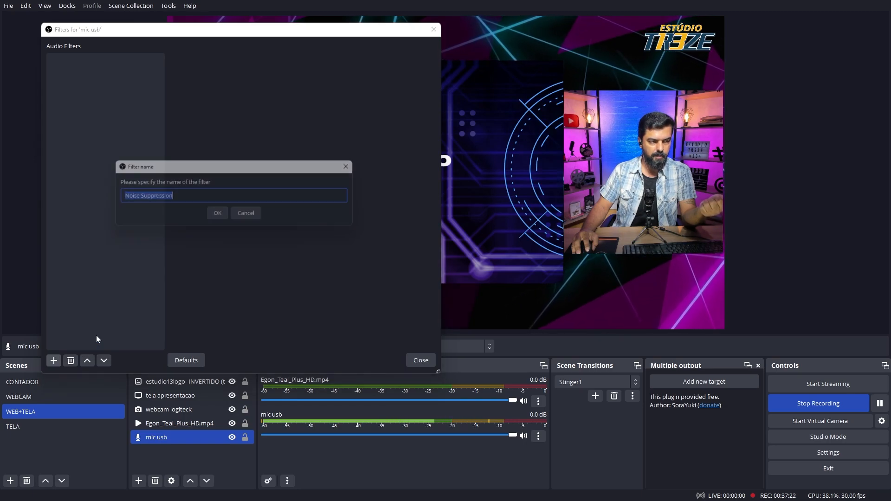
{"action": "left_click", "coordinate": [220, 216]}
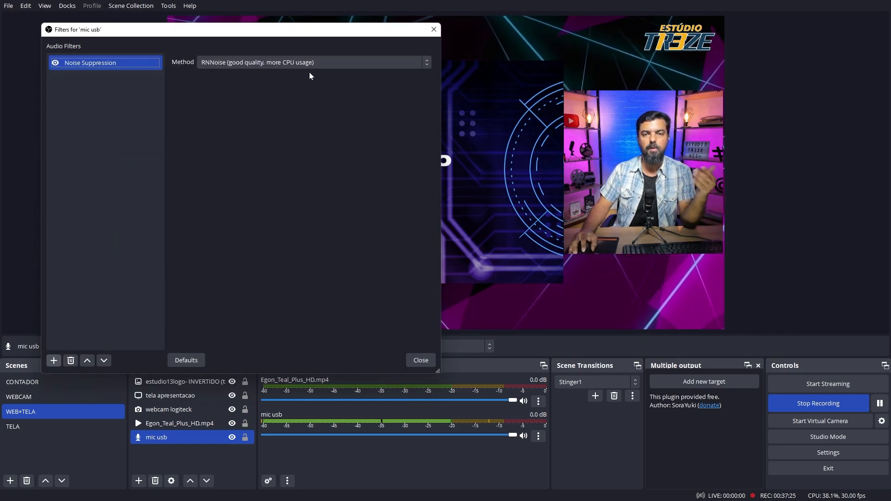
{"action": "left_click", "coordinate": [280, 62]}
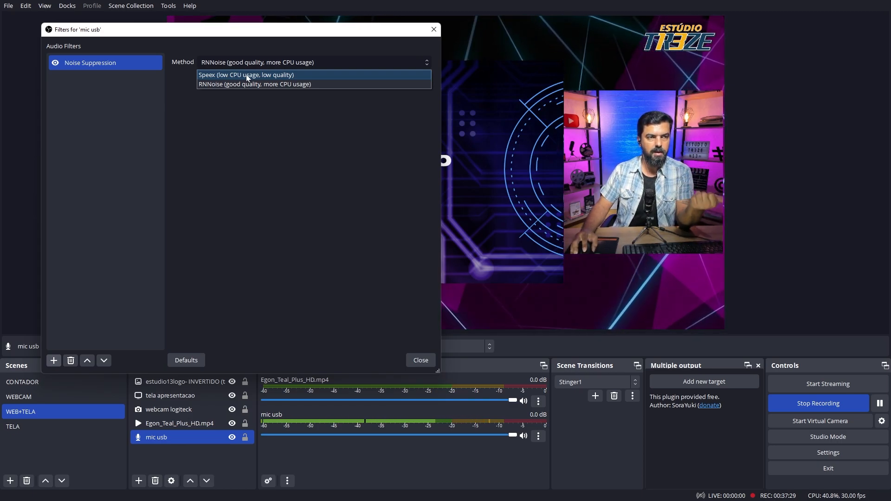
{"action": "left_click", "coordinate": [221, 86]}
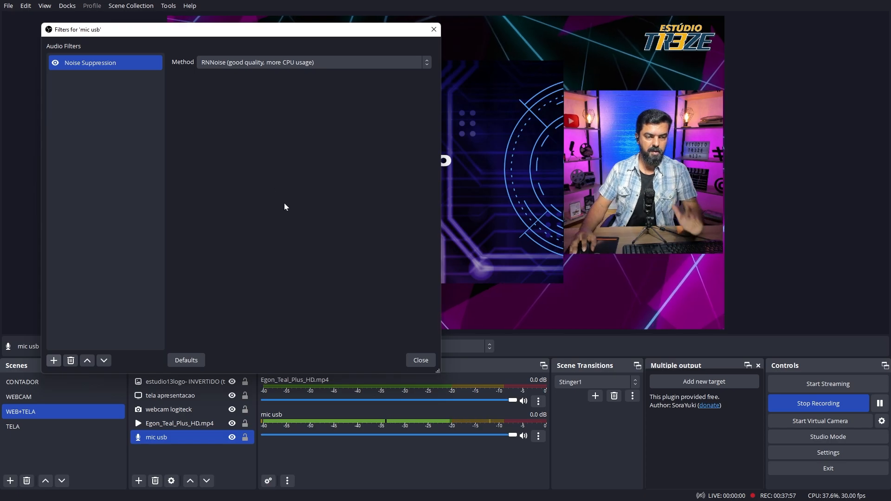
{"action": "left_click", "coordinate": [421, 361]}
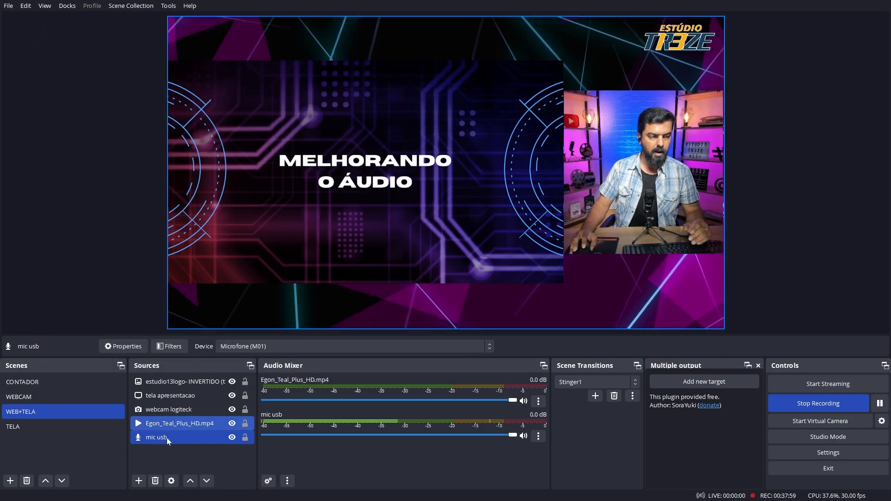
Add an Audio Input Capture source using Grupo de microfones (2- Realtek(R) Audio) and hide the mic usb source.
{"action": "left_click", "coordinate": [139, 483]}
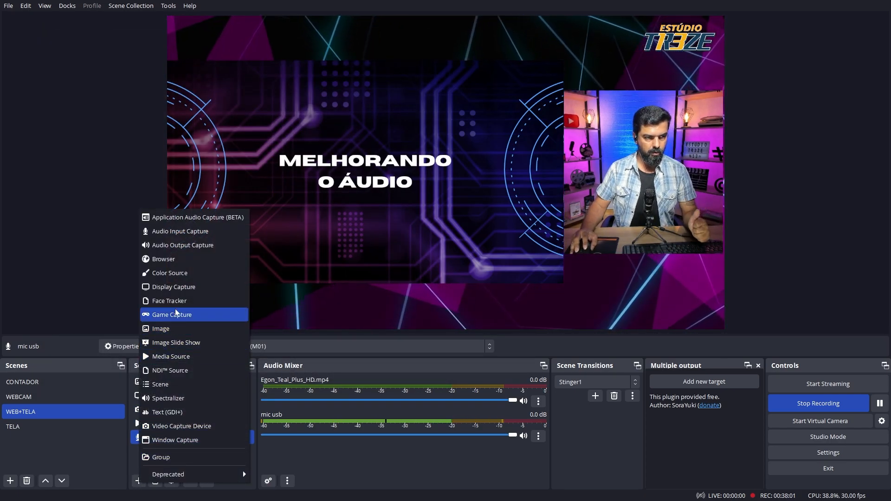
{"action": "left_click", "coordinate": [196, 233]}
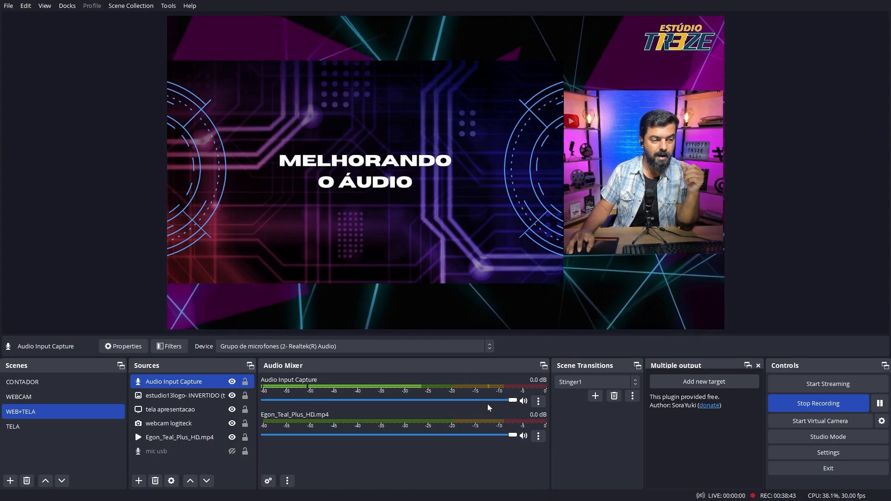
{"action": "left_click", "coordinate": [211, 424], "text": "ctrl"}
{"action": "left_click", "coordinate": [197, 430], "text": "ctrl"}
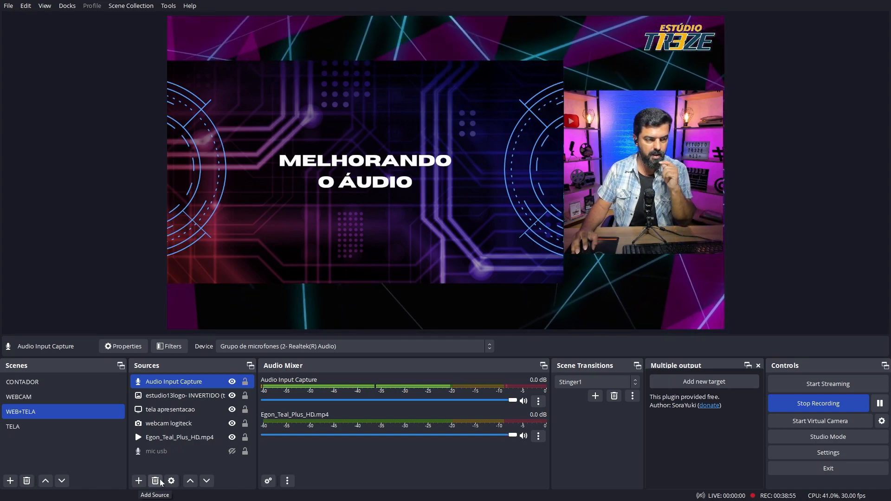
Add a Noise Suppression filter with its default name to the Audio Input Capture source.
{"action": "left_click", "coordinate": [170, 346]}
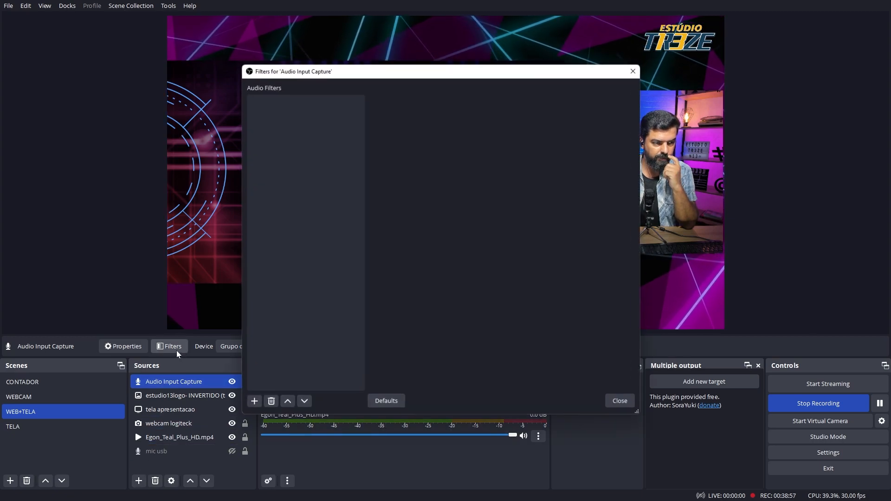
{"action": "left_click", "coordinate": [252, 402]}
{"action": "left_click", "coordinate": [291, 379]}
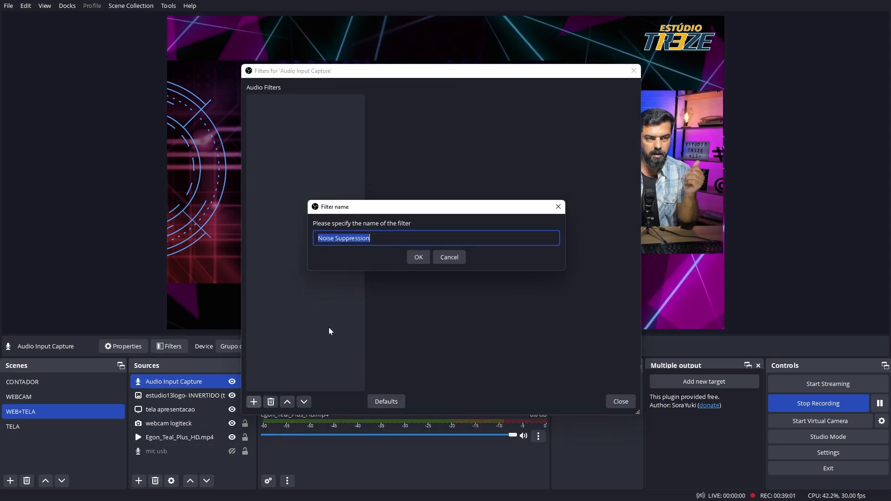
{"action": "left_click", "coordinate": [419, 257]}
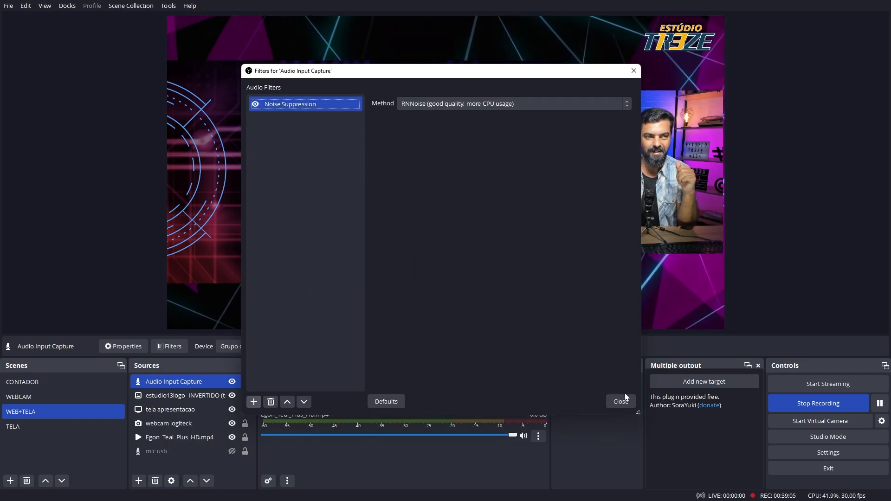
Move the filter dialog clear of the audio mixer, close it, and remove the Audio Input Capture source.
{"action": "left_click_drag", "start_coordinate": [430, 75], "coordinate": [236, 27]}
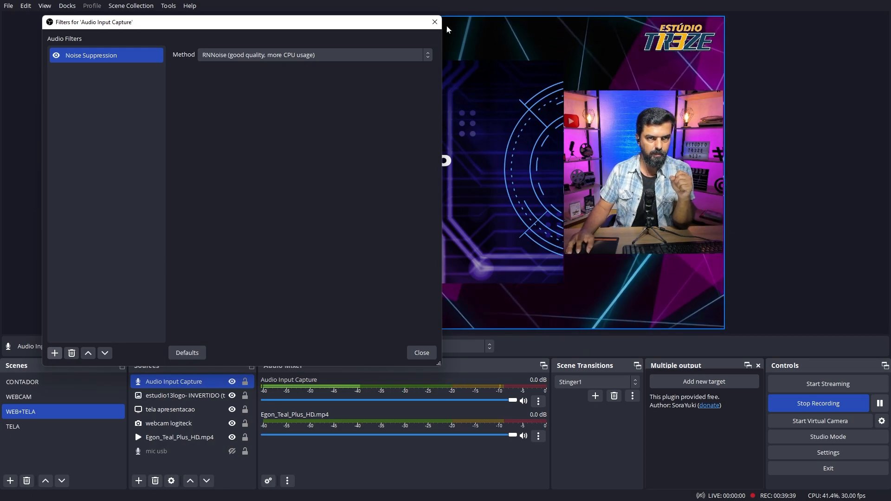
{"action": "key", "text": "Escape"}
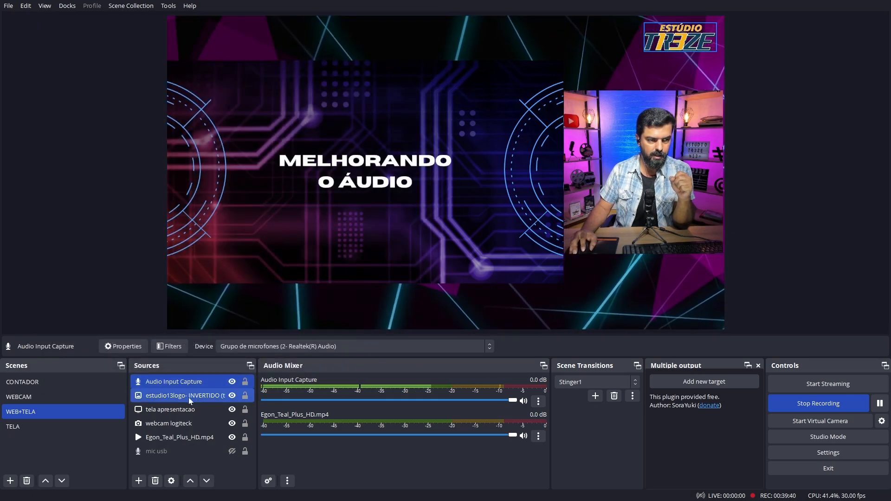
{"action": "left_click", "coordinate": [155, 481]}
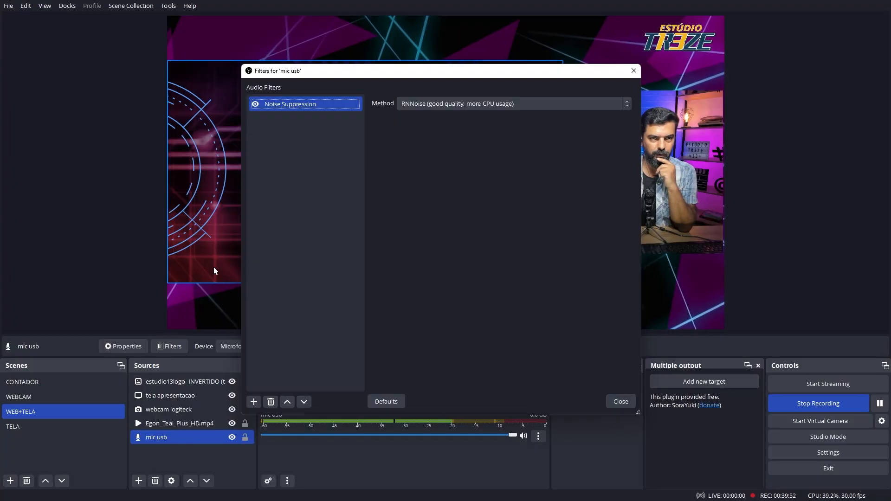
Add an Expander filter with its default name to the mic usb source and set its output gain to -0.40 dB.
{"action": "left_click", "coordinate": [255, 402]}
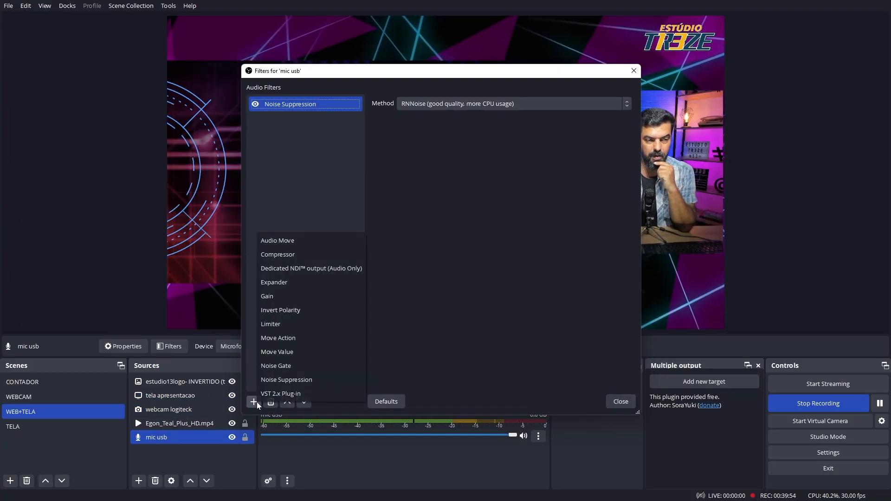
{"action": "left_click", "coordinate": [301, 283]}
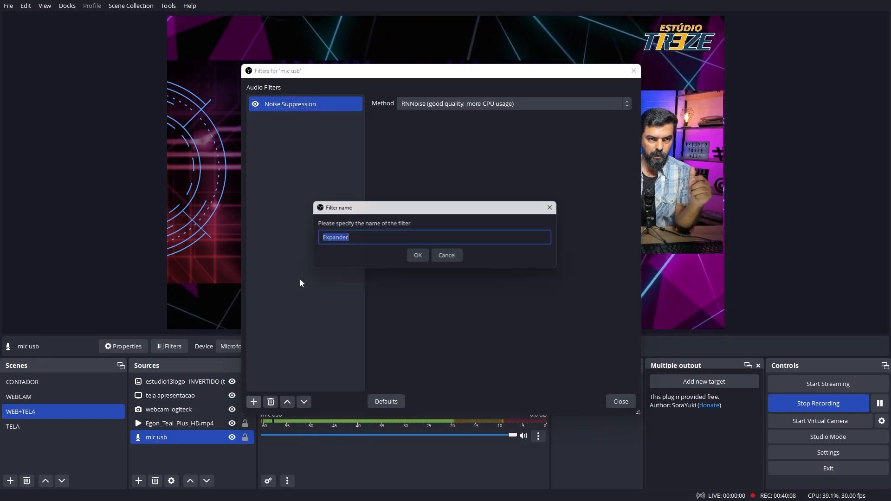
{"action": "left_click", "coordinate": [416, 256]}
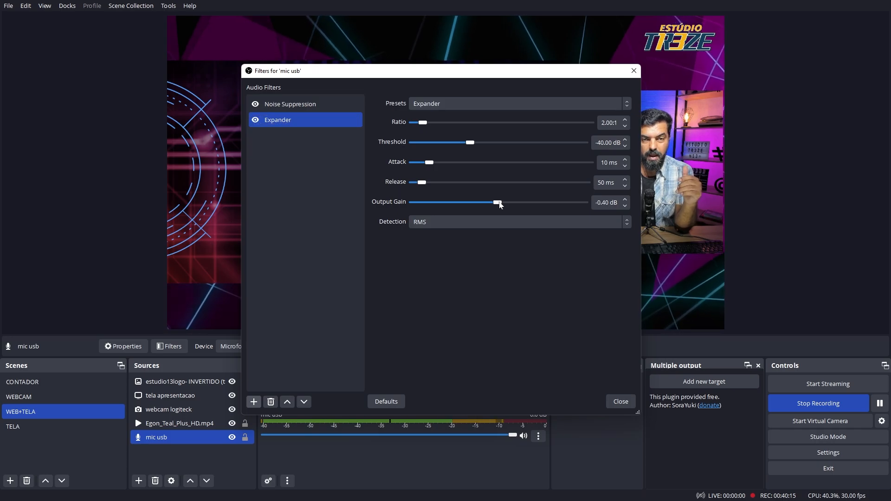
{"action": "left_click_drag", "start_coordinate": [529, 204], "coordinate": [493, 203]}
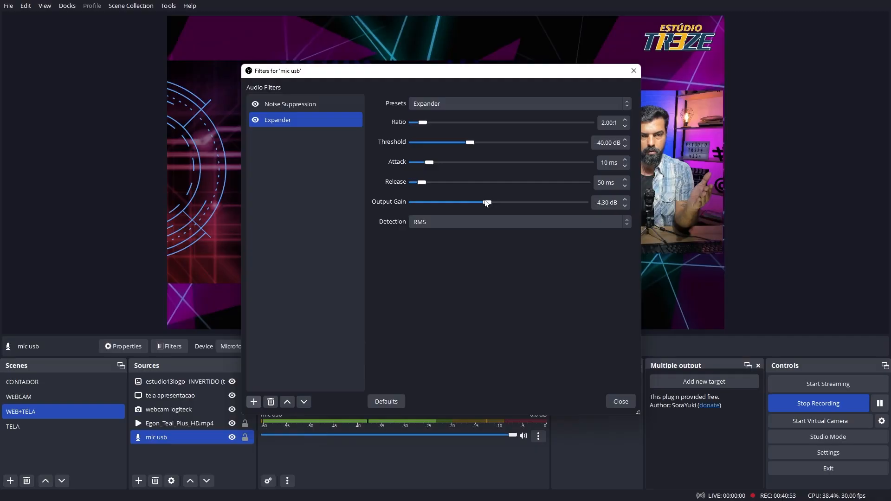
{"action": "left_click_drag", "start_coordinate": [487, 203], "coordinate": [498, 205]}
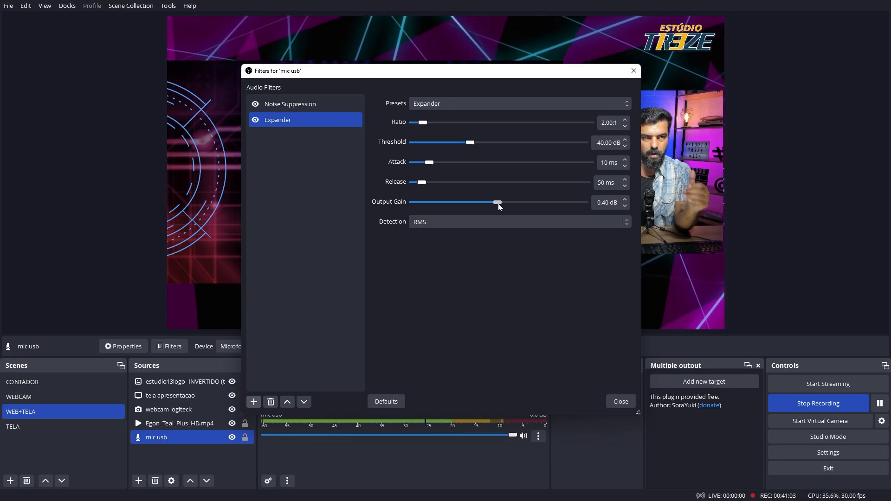
Add a Limiter filter with its default name to the mic usb source and move the filter dialog clear of the audio mixer.
{"action": "left_click", "coordinate": [254, 402]}
{"action": "left_click", "coordinate": [286, 325]}
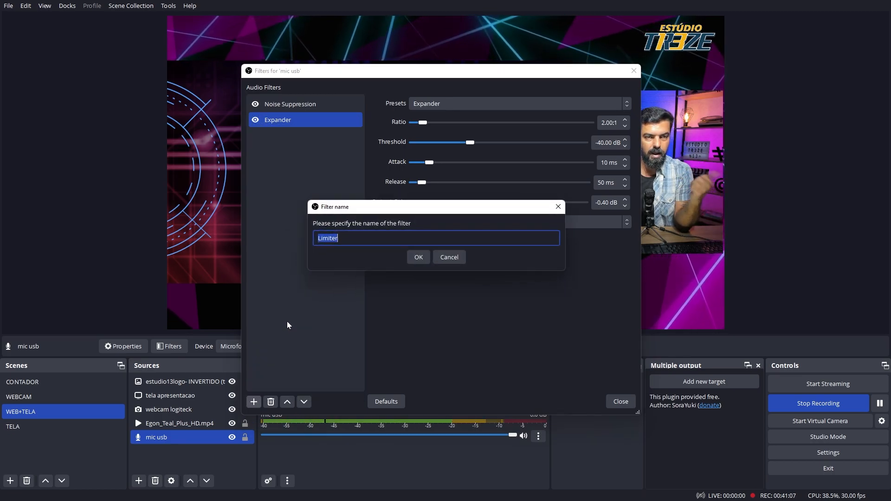
{"action": "left_click", "coordinate": [418, 258]}
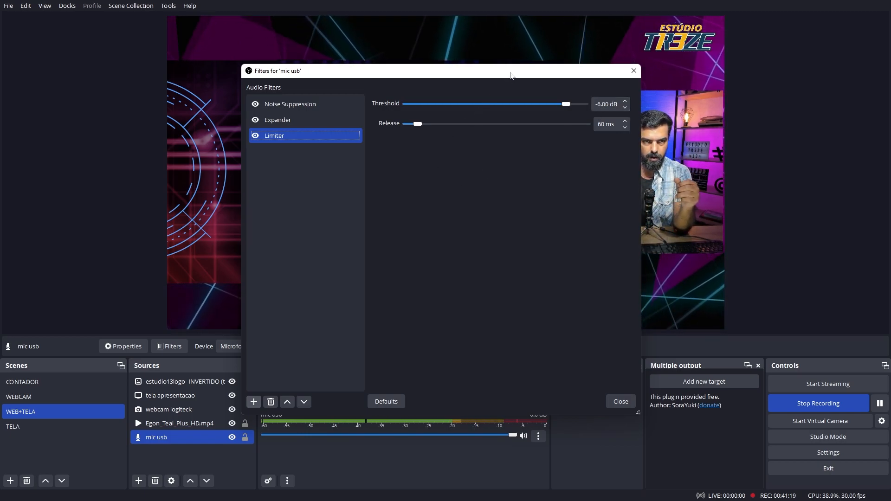
{"action": "left_click_drag", "start_coordinate": [511, 75], "coordinate": [446, 32]}
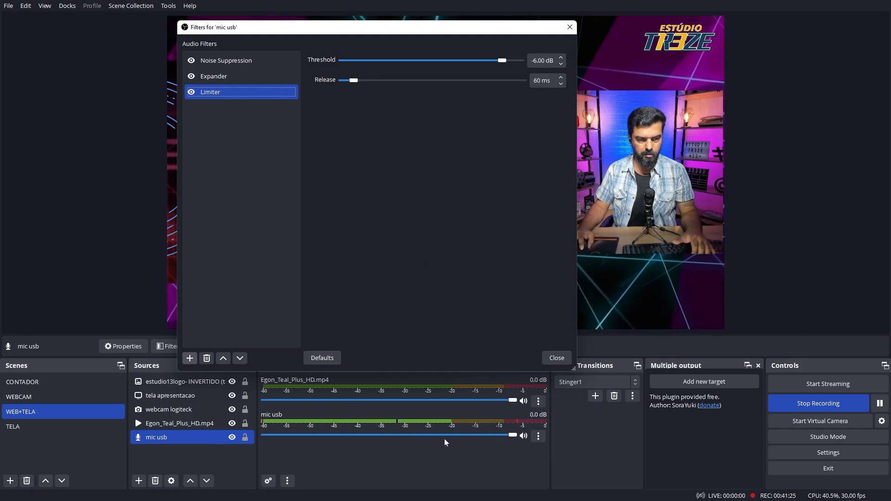
Toggle the Limiter off and on, try its threshold at -10 dB and return it to -6 dB, closing the filters dialog.
{"action": "left_click", "coordinate": [192, 92]}
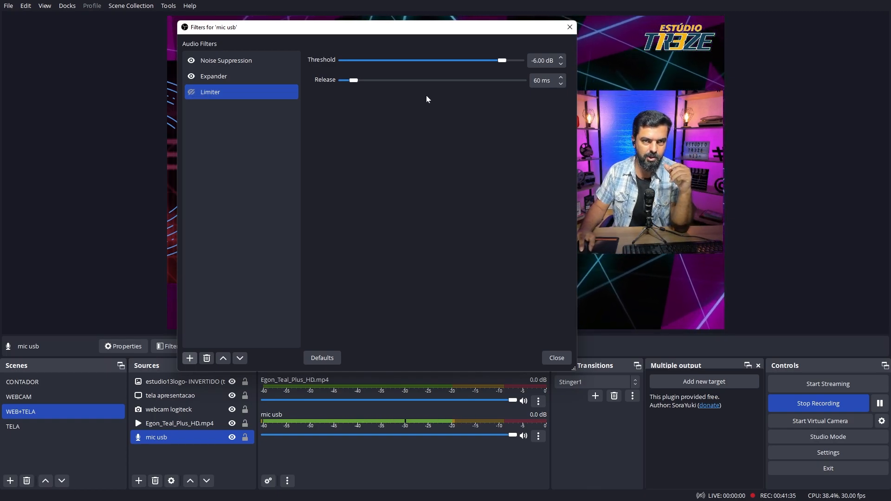
{"action": "left_click", "coordinate": [191, 93]}
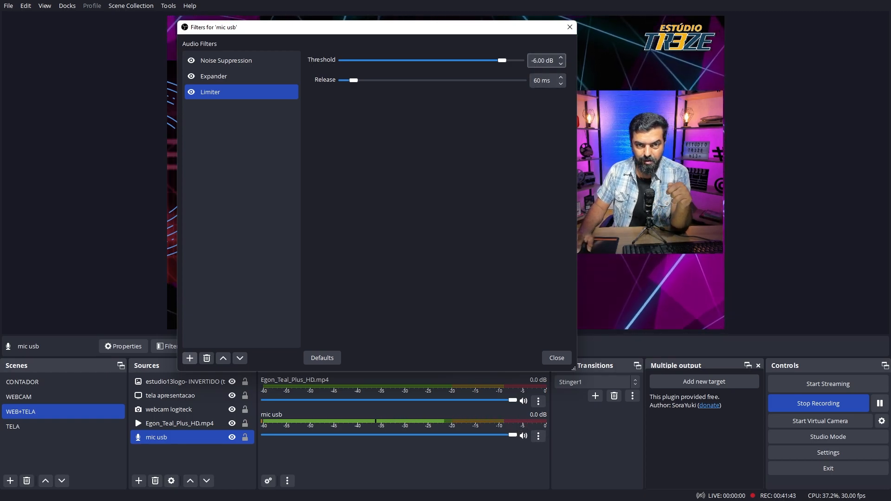
{"action": "left_click", "coordinate": [534, 60]}
{"action": "type", "text": "10"}
{"action": "left_click", "coordinate": [493, 165]}
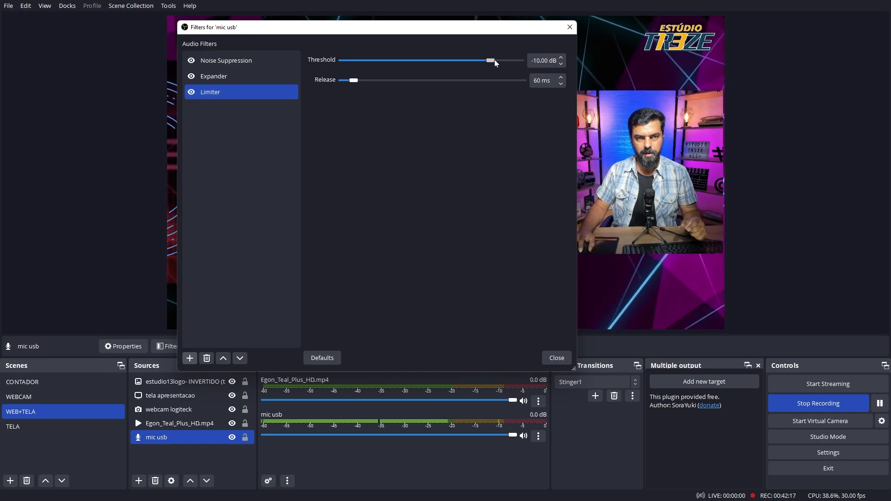
{"action": "left_click_drag", "start_coordinate": [495, 60], "coordinate": [505, 60]}
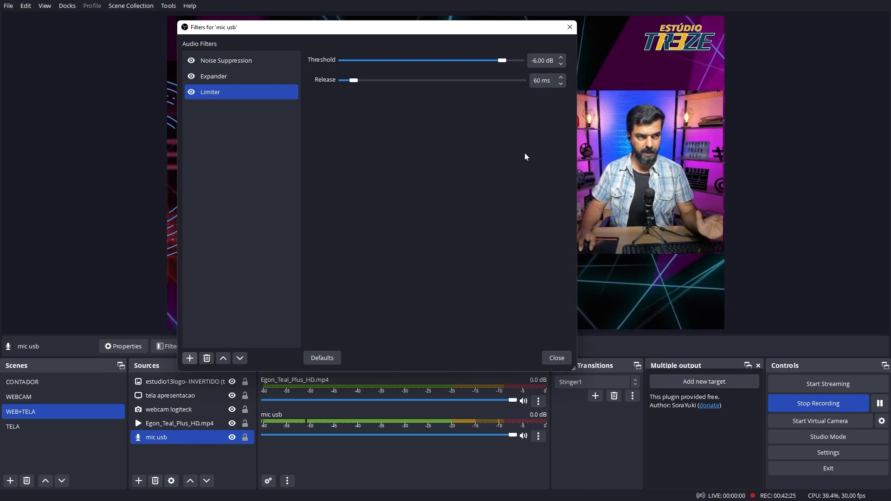
{"action": "left_click", "coordinate": [570, 27]}
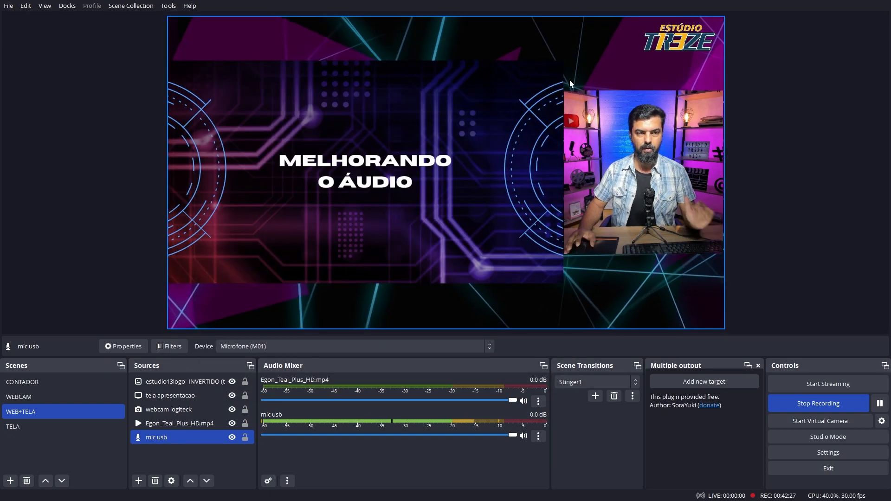
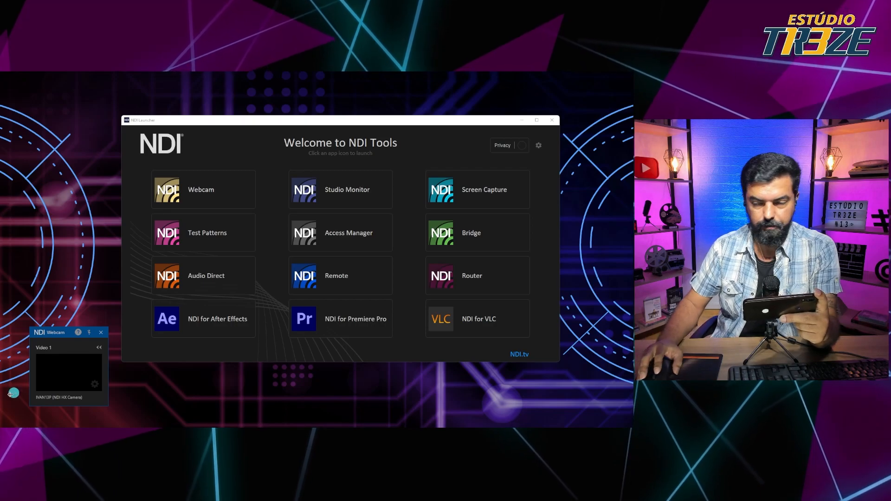
In NDI Webcam, select the phone's NDI HX Camera as the Video 1 source and clear its window from the captured screen.
{"action": "left_click", "coordinate": [95, 385]}
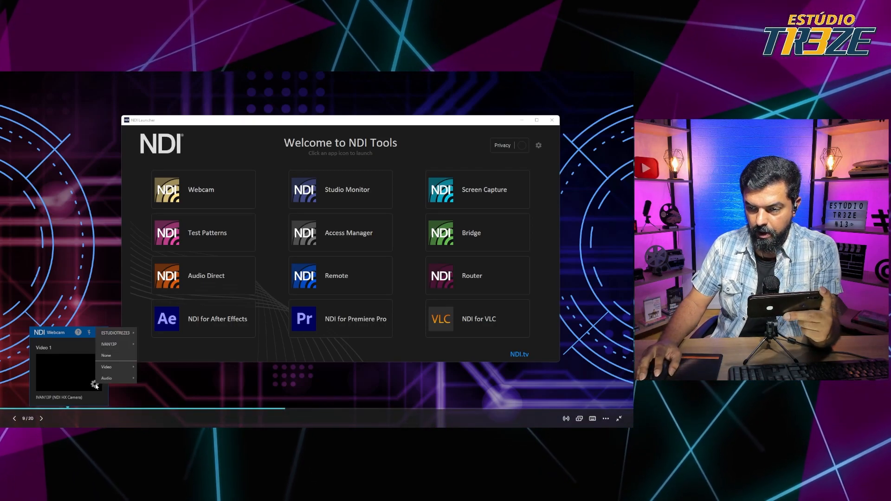
{"action": "mouse_move", "coordinate": [117, 344]}
{"action": "left_click", "coordinate": [155, 344]}
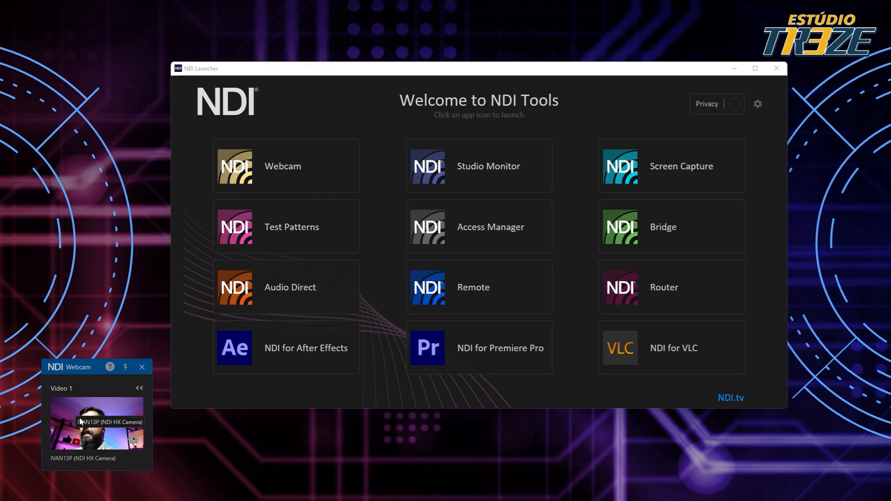
{"action": "mouse_move", "coordinate": [291, 167]}
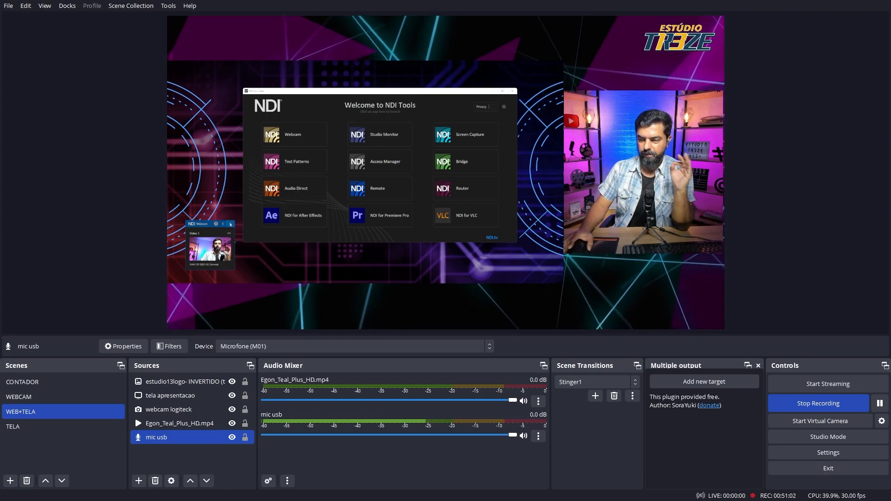
{"action": "left_click_drag", "start_coordinate": [201, 227], "coordinate": [1, 365]}
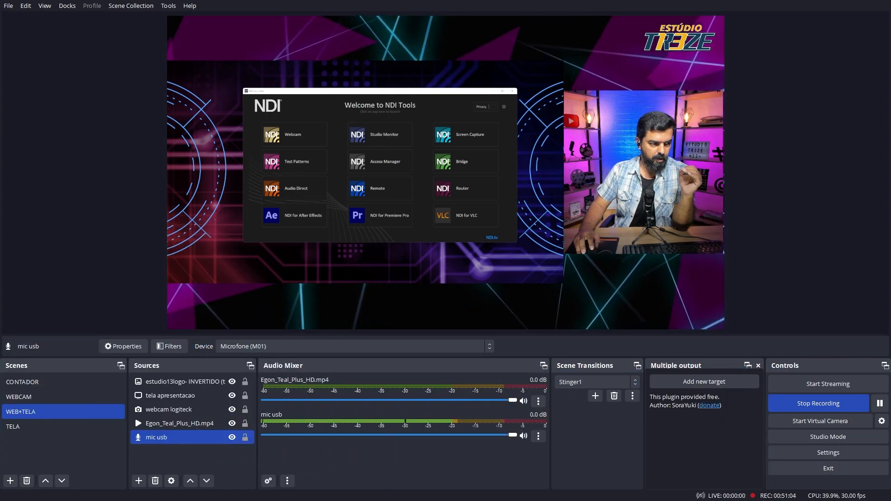
Back in OBS Studio, copy the mic usb source into a new scene named CELULAR NDI.
{"action": "left_click", "coordinate": [195, 461]}
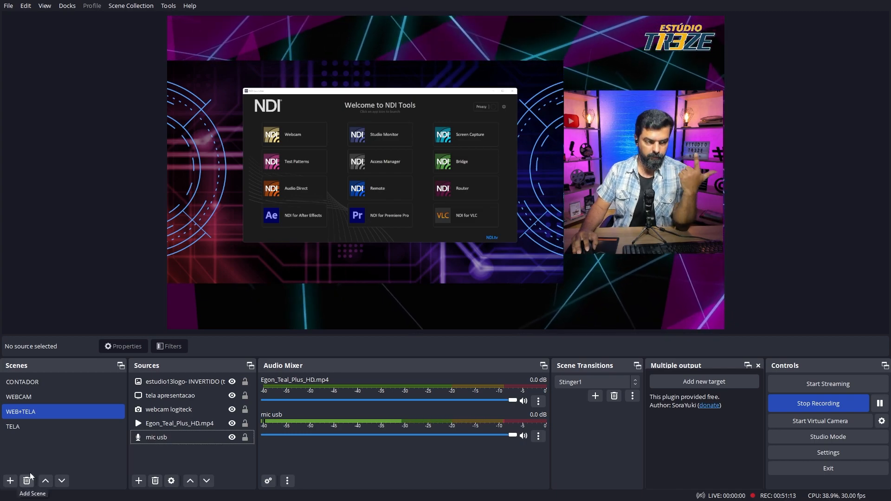
{"action": "left_click", "coordinate": [165, 438]}
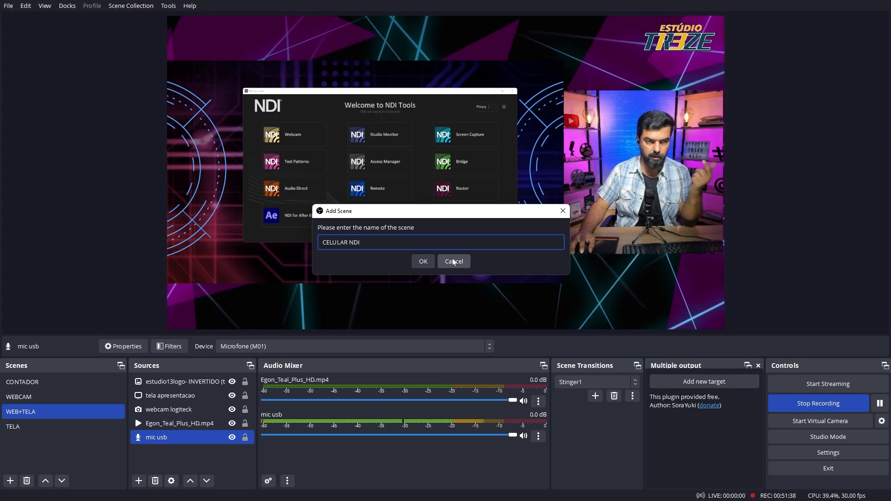
{"action": "left_click", "coordinate": [423, 261]}
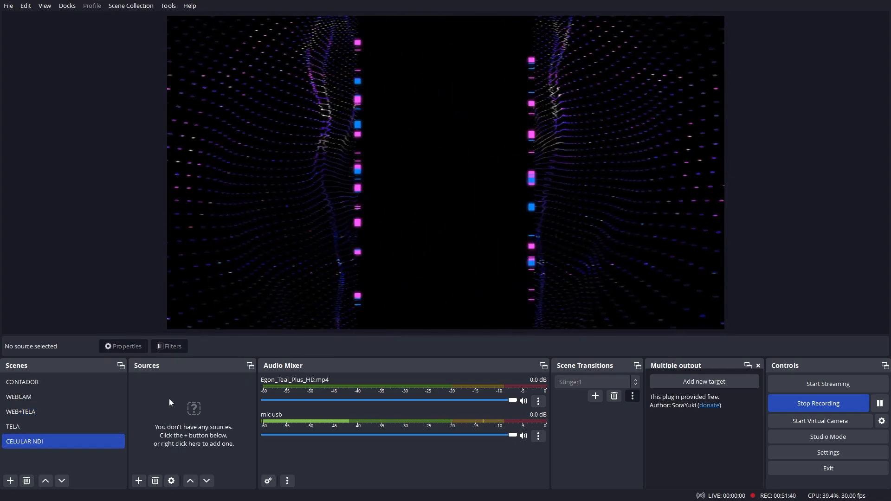
{"action": "key", "text": "ctrl+v"}
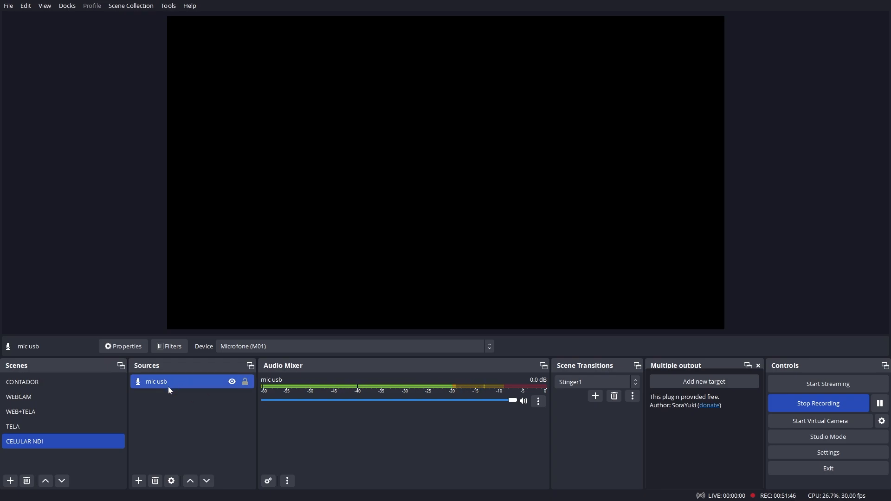
Try adding an NDI™ Source named NDI™ Source celular to the CELULAR NDI scene, checking which source names it offers.
{"action": "left_click", "coordinate": [139, 481]}
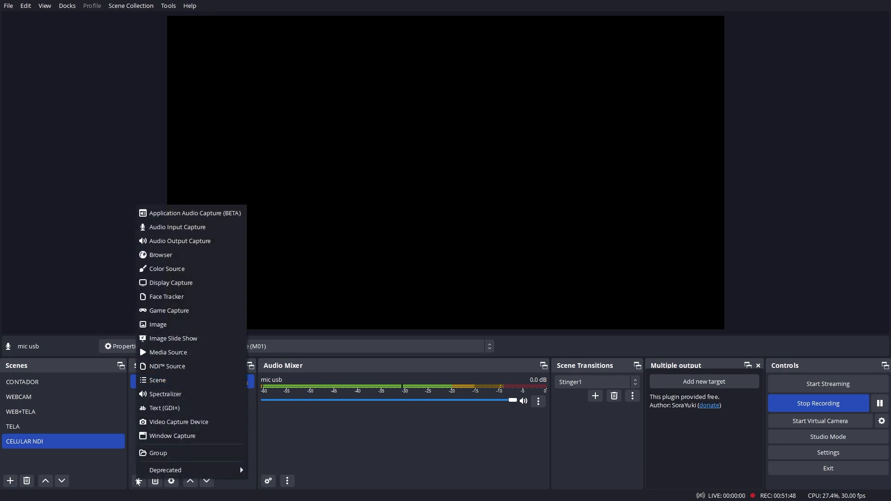
{"action": "left_click", "coordinate": [179, 367]}
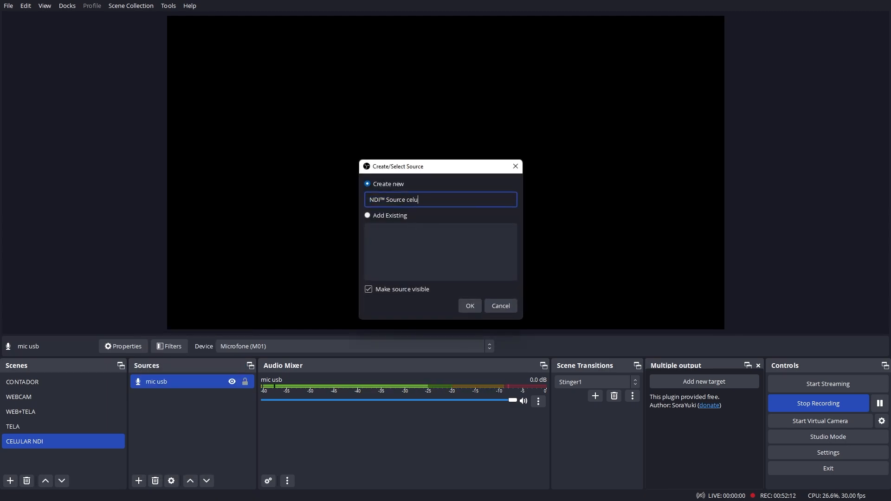
{"action": "left_click", "coordinate": [474, 308]}
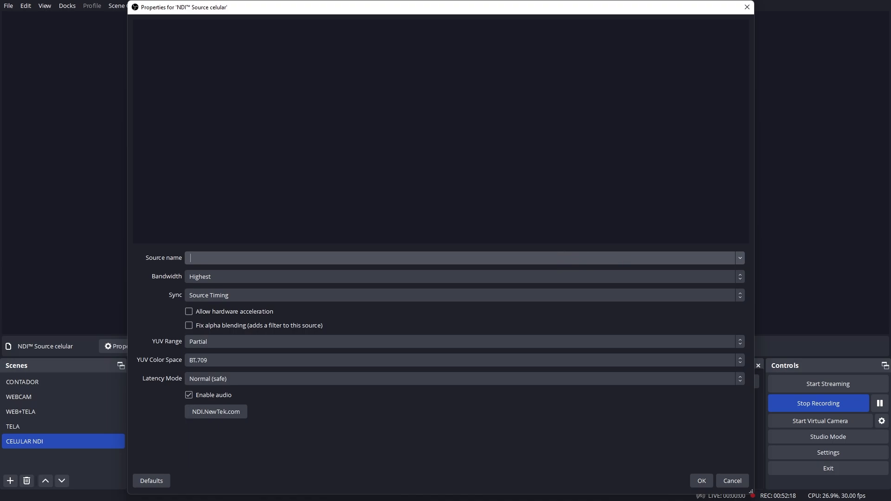
{"action": "left_click", "coordinate": [741, 260]}
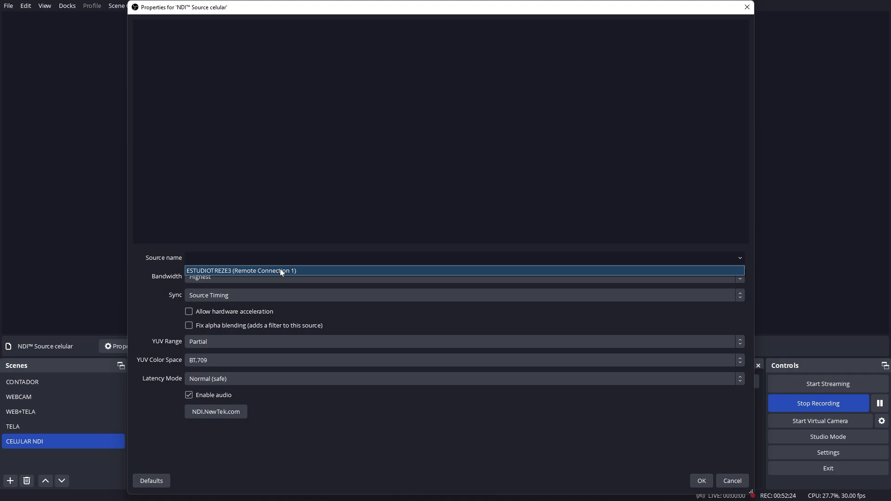
{"action": "left_click", "coordinate": [749, 10]}
{"action": "left_click", "coordinate": [747, 8]}
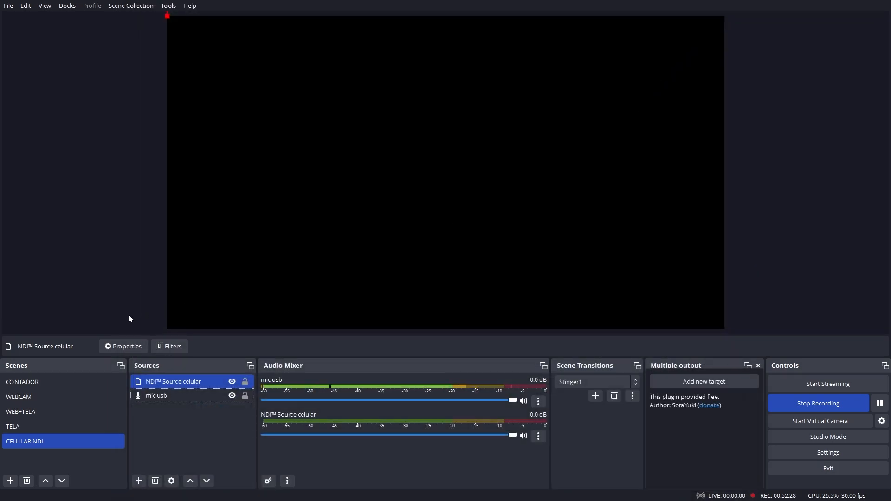
Switch to the WEBCAM scene and back to CELULAR NDI, and remove the NDI™ Source celular source.
{"action": "left_click", "coordinate": [31, 397]}
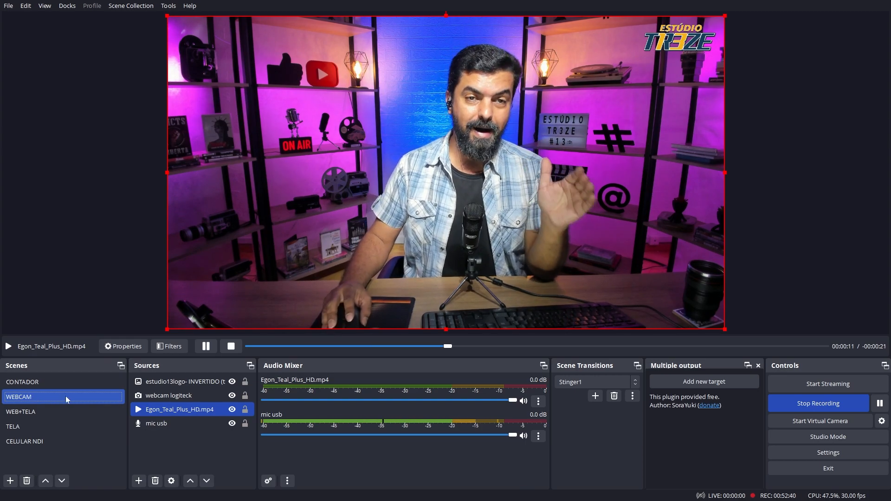
{"action": "left_click", "coordinate": [30, 441]}
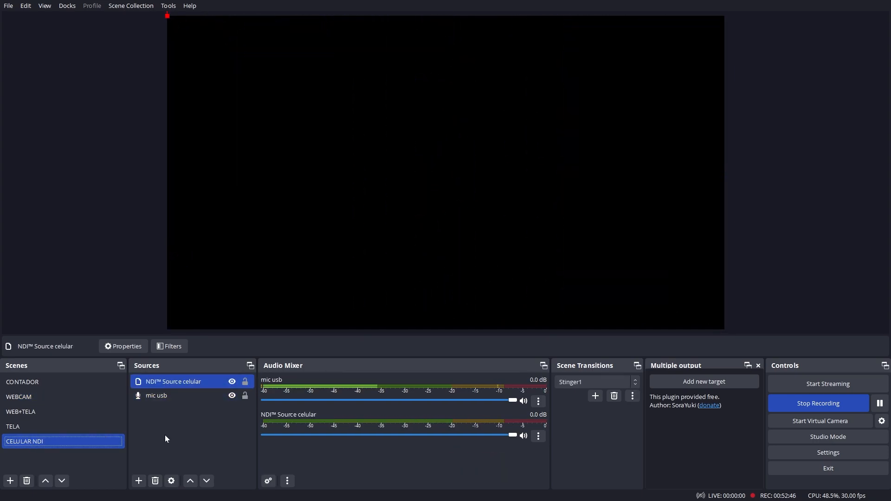
{"action": "left_click", "coordinate": [156, 482]}
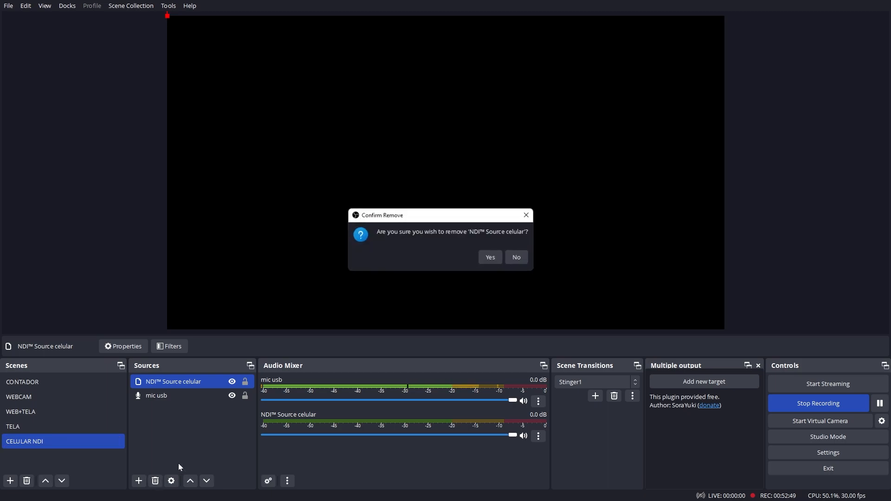
{"action": "left_click", "coordinate": [492, 258]}
Add a Video Capture Device source named celular ndi to the CELULAR NDI scene, using NDI Webcam Video 1 as its device.
{"action": "left_click", "coordinate": [141, 480]}
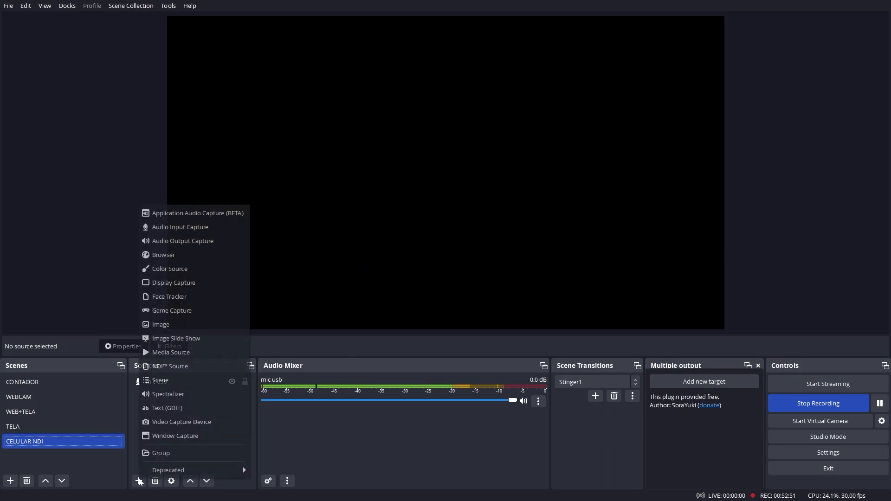
{"action": "left_click", "coordinate": [181, 423]}
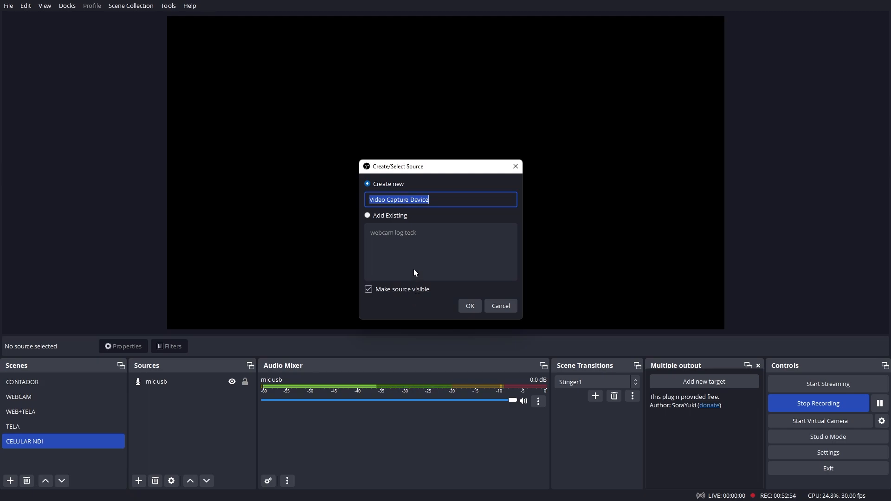
{"action": "type", "text": "celular ndi"}
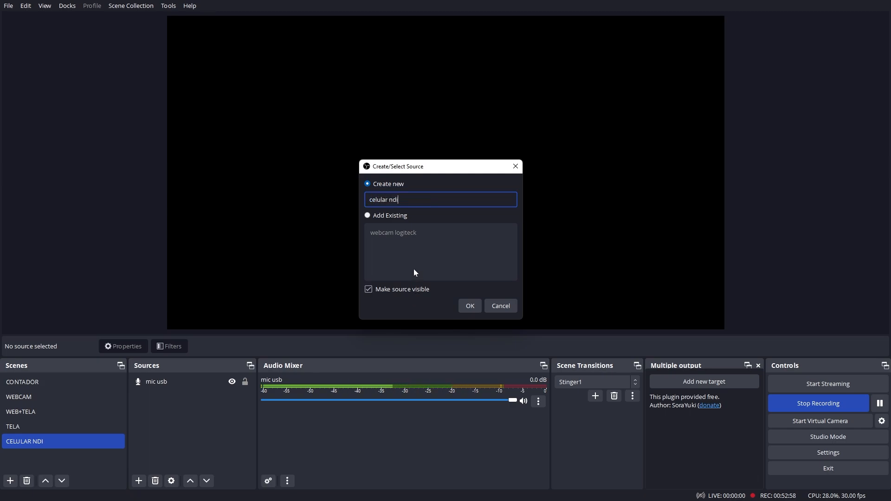
{"action": "left_click", "coordinate": [467, 305]}
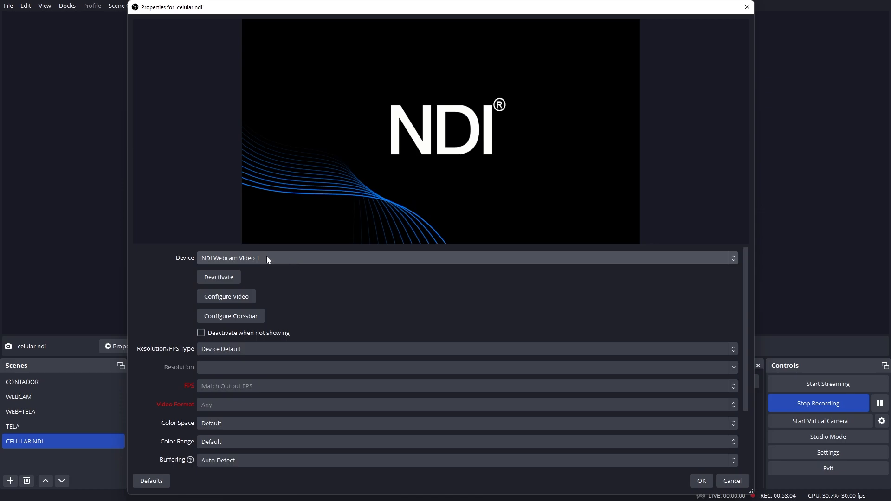
{"action": "left_click", "coordinate": [235, 258]}
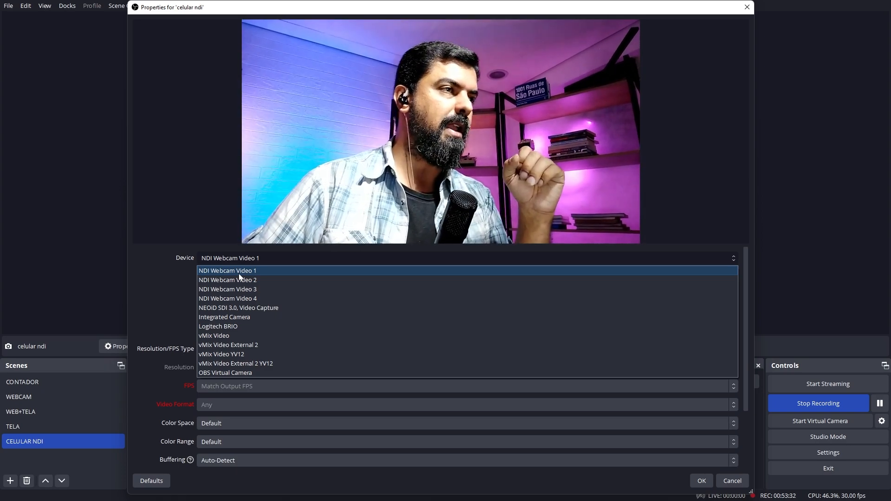
{"action": "left_click", "coordinate": [238, 273]}
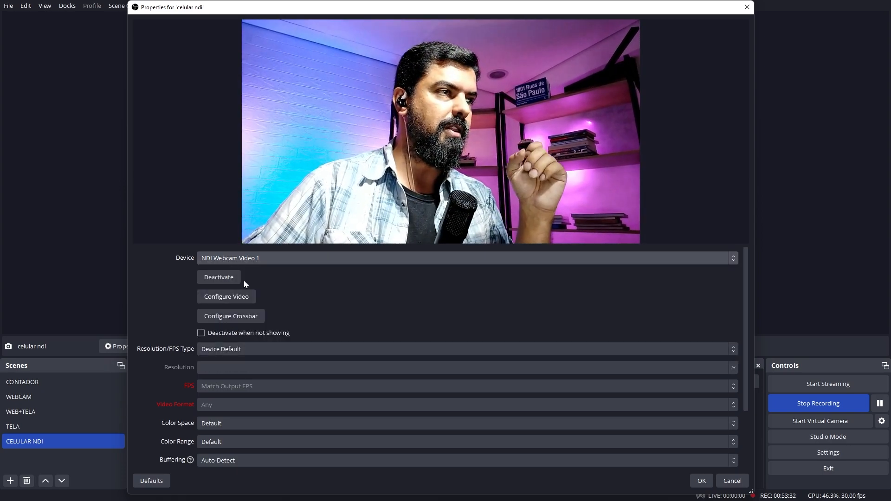
{"action": "left_click", "coordinate": [701, 480]}
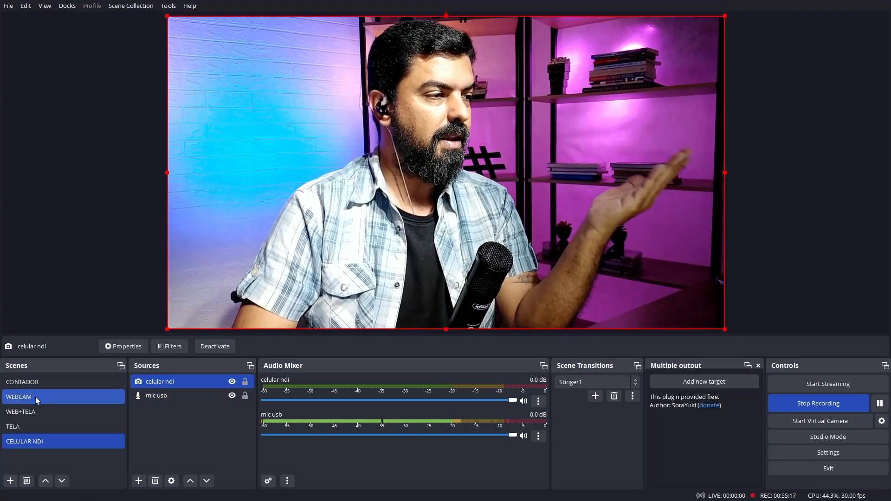
Switch between the WEBCAM and CELULAR NDI scenes to compare the webcam and phone camera images.
{"action": "left_click", "coordinate": [36, 399]}
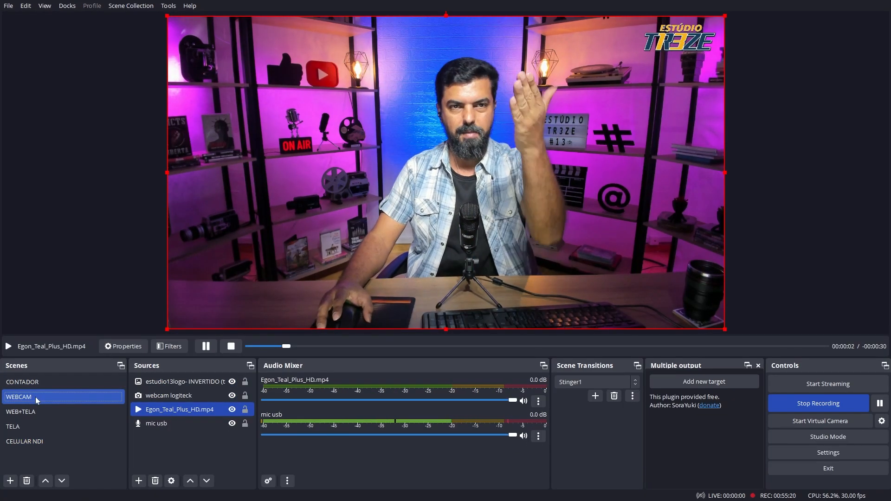
{"action": "left_click", "coordinate": [21, 441]}
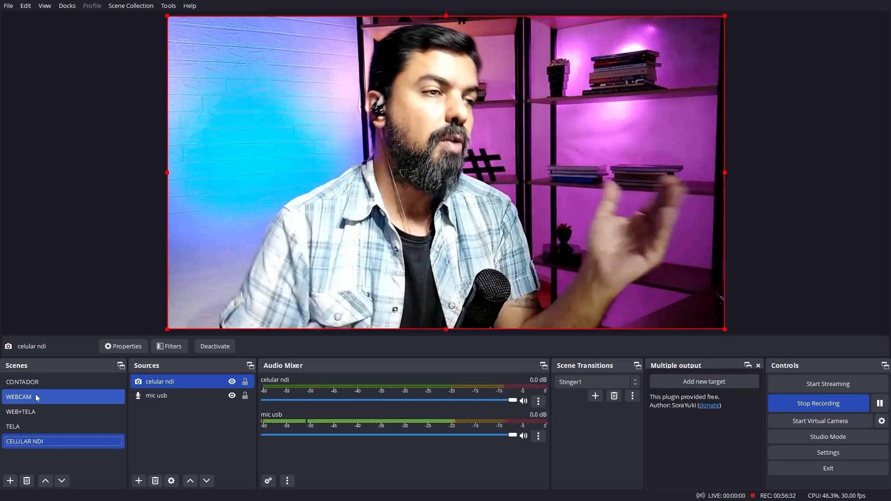
{"action": "left_click", "coordinate": [32, 382]}
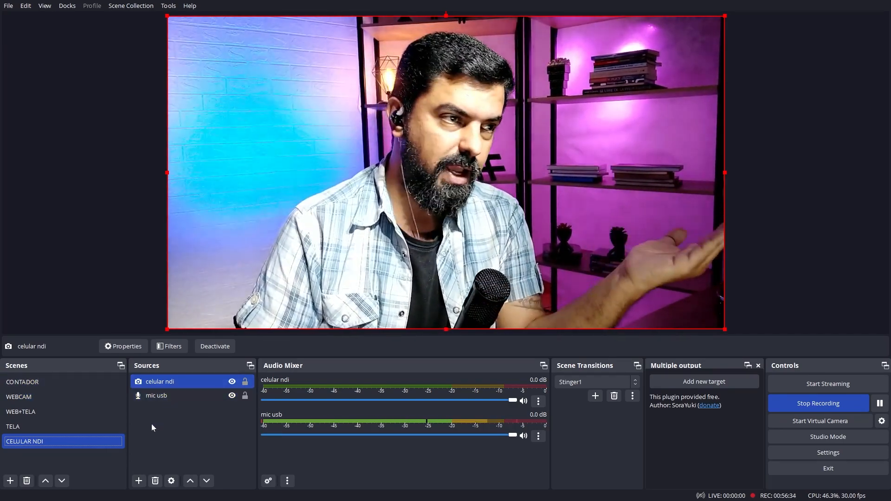